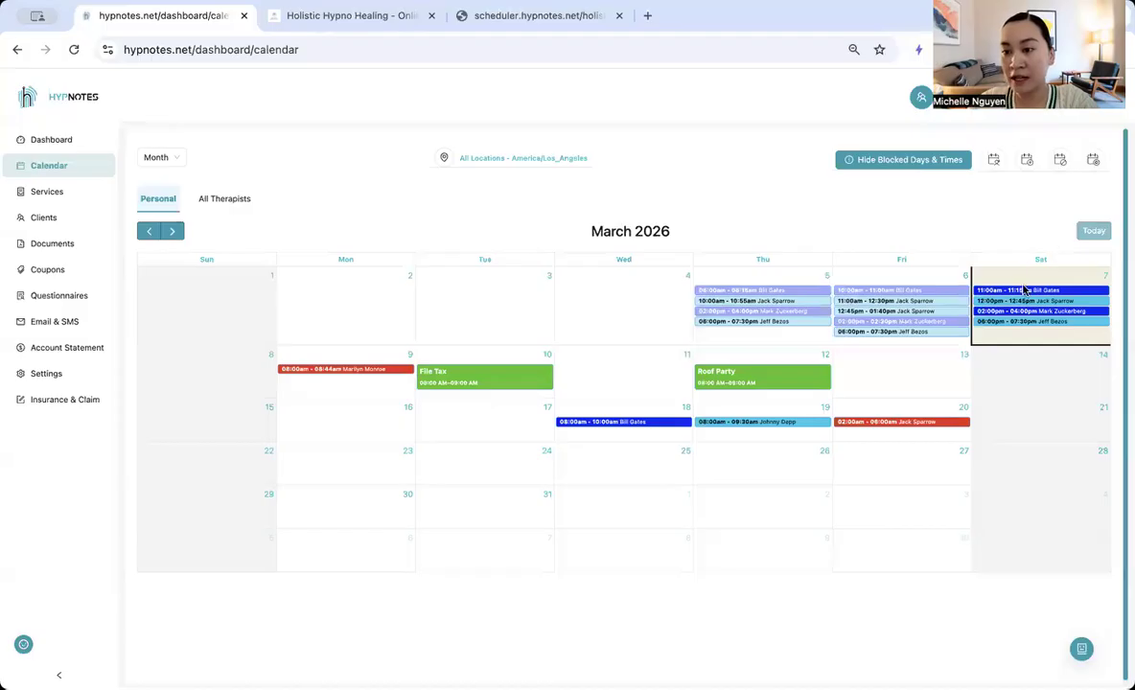
Step: Reschedule the 12:00–12:45 pm appointment on March 7 to March 13, 2026 without notifying the client
mouse_move(1029, 332)
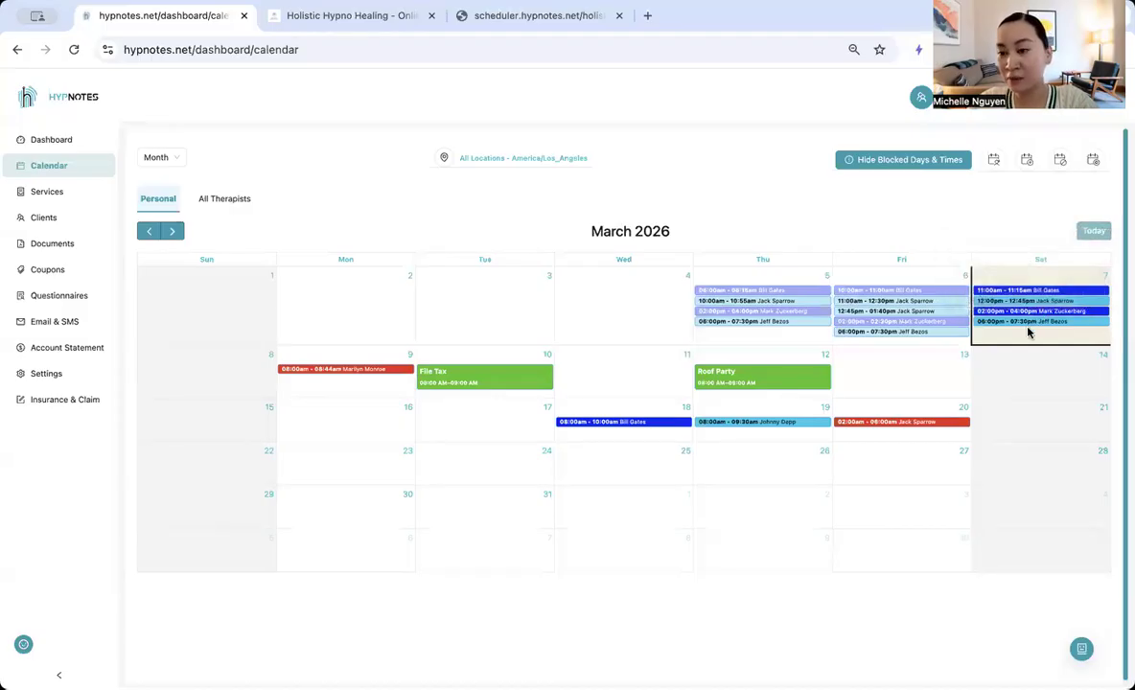
mouse_move(1014, 304)
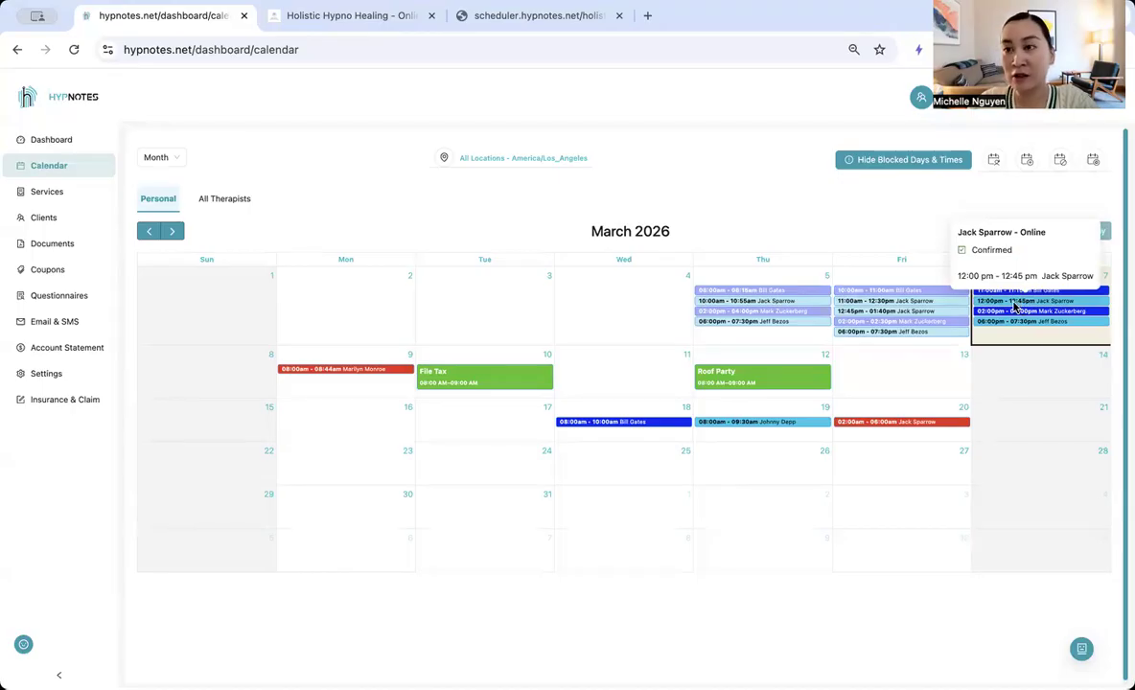
left_click_drag(1015, 306, 879, 377)
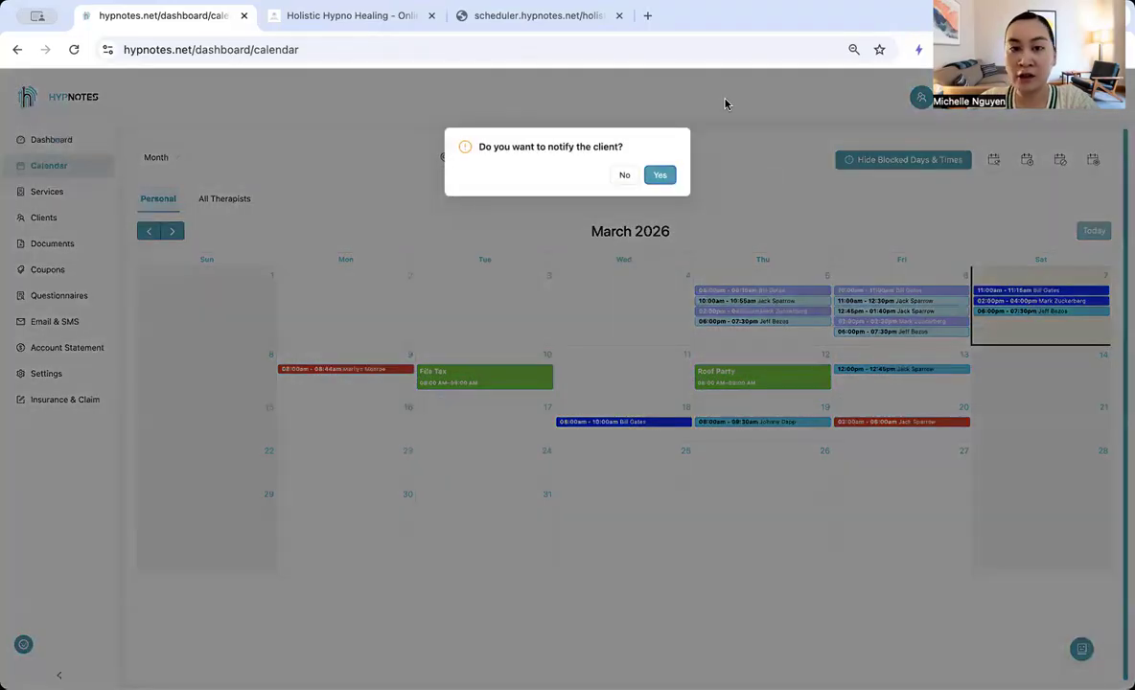
left_click(622, 177)
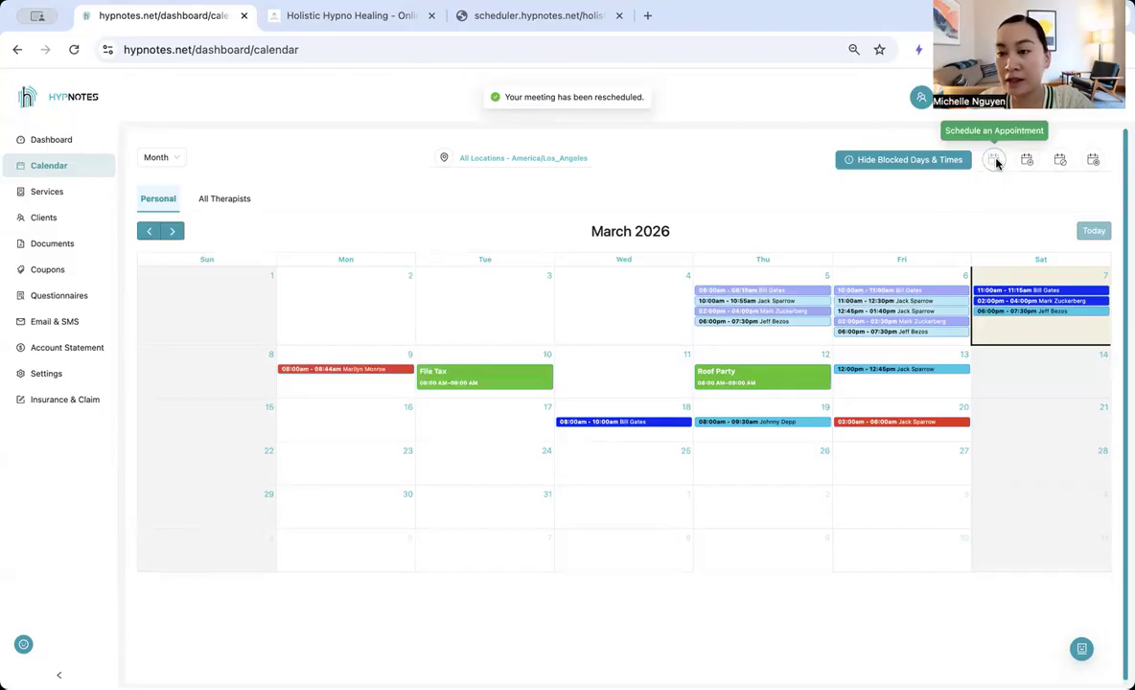
Step: Start an appointment for March 14, 2026 and look through the individual sessions and packages offered as registered services
left_click(997, 362)
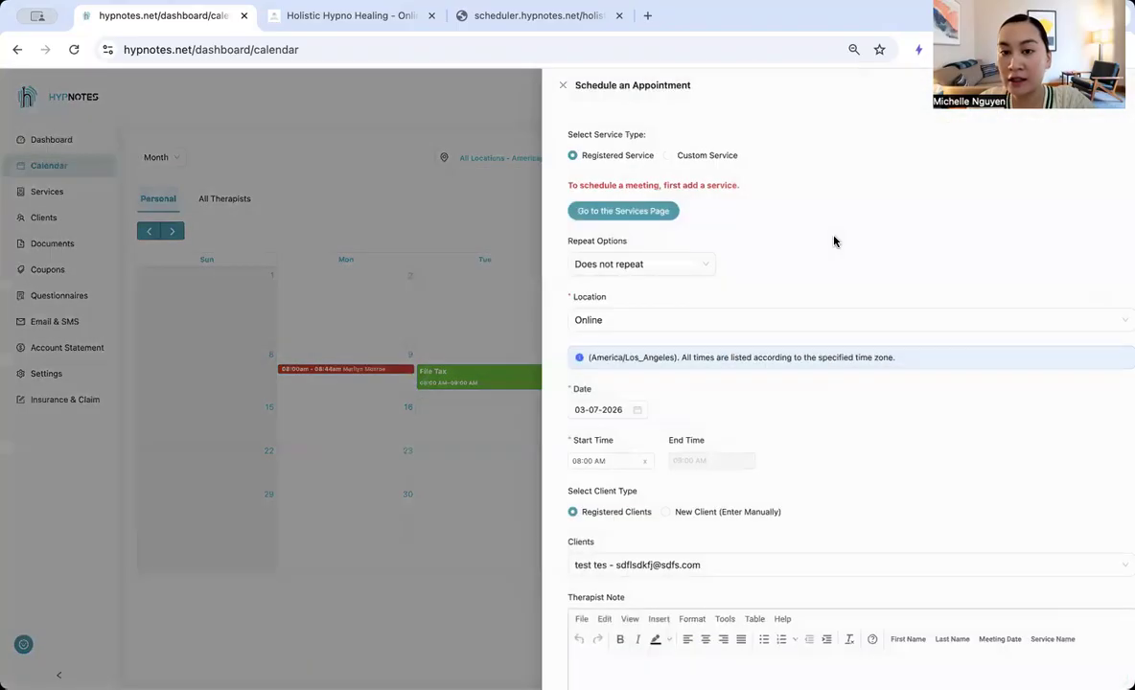
scroll(643, 299, "down", 1)
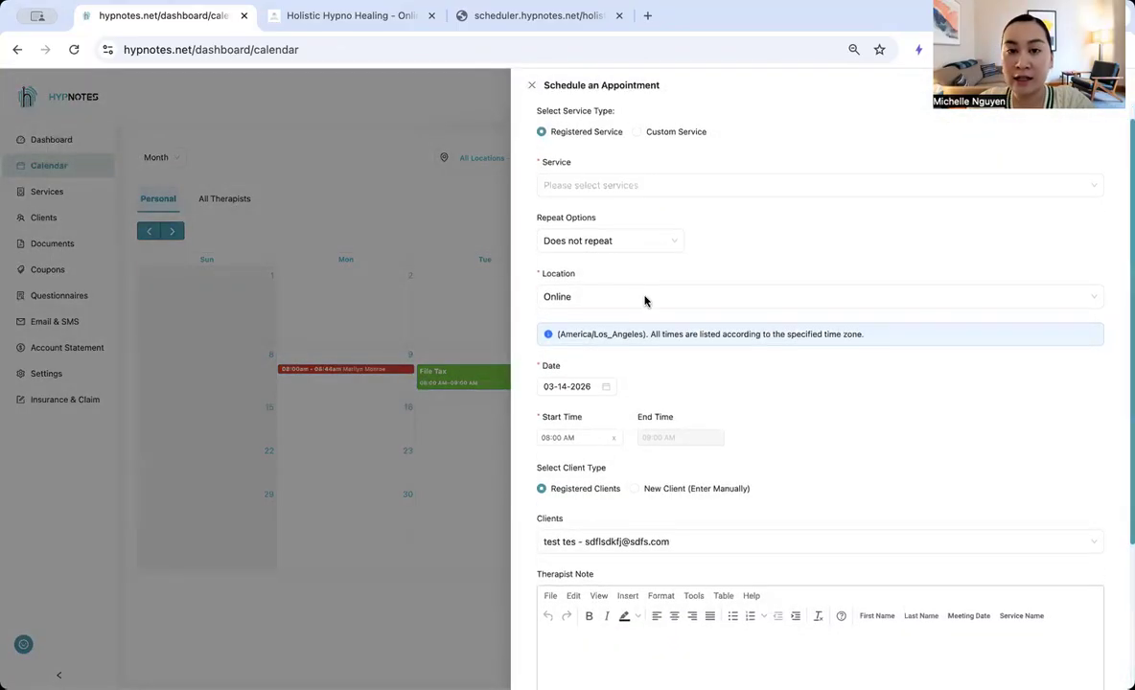
left_click(615, 183)
scroll(632, 244, "down", 5)
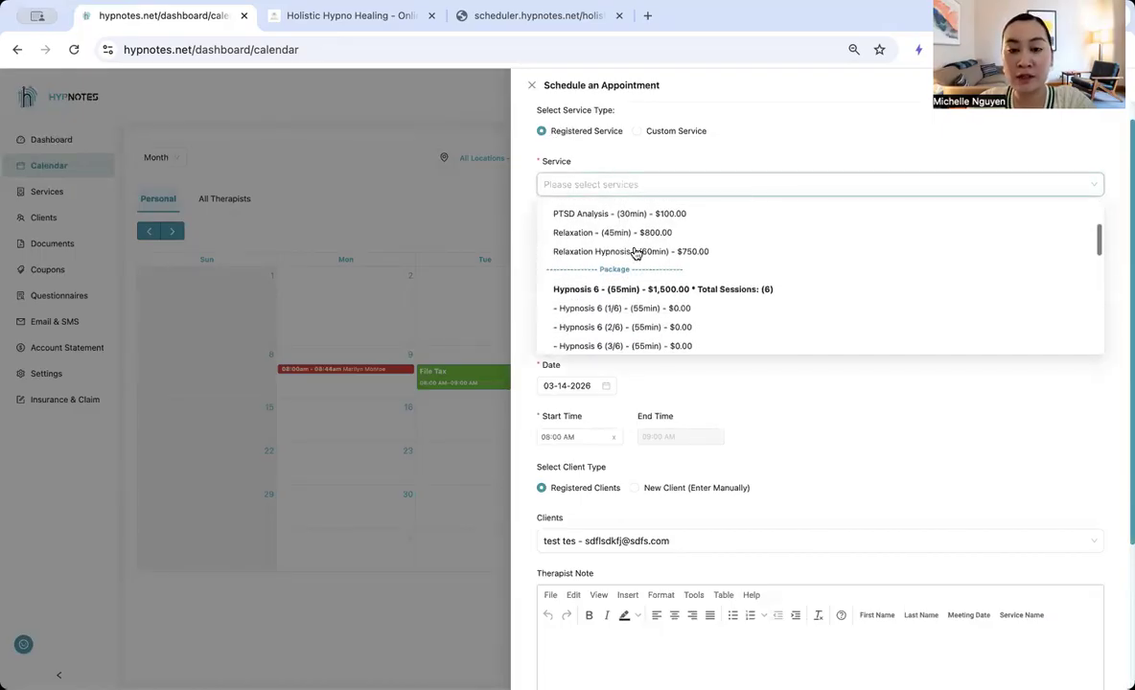
scroll(635, 252, "down", 3)
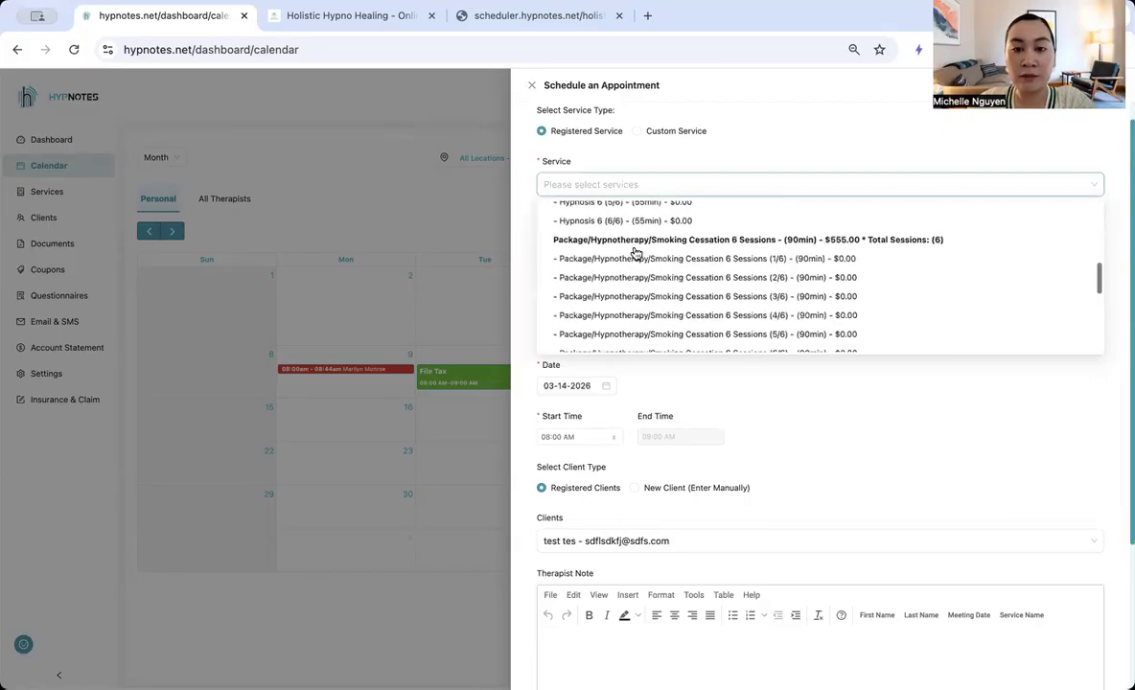
scroll(649, 301, "down", 5)
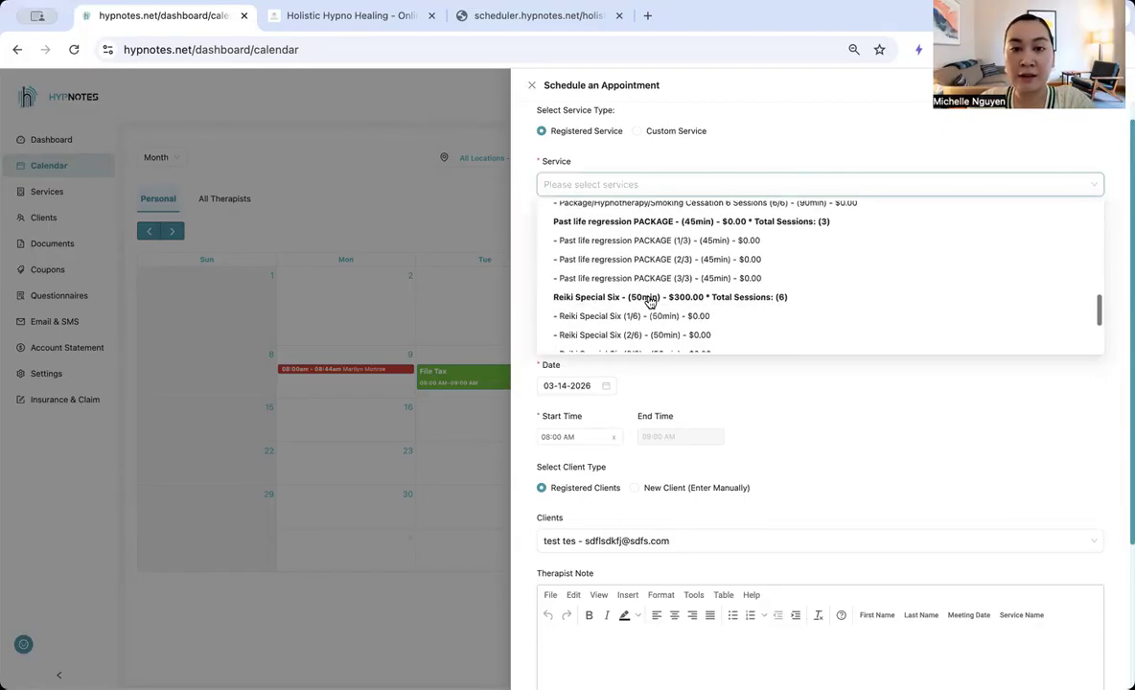
scroll(650, 301, "down", 5)
scroll(623, 249, "up", 15)
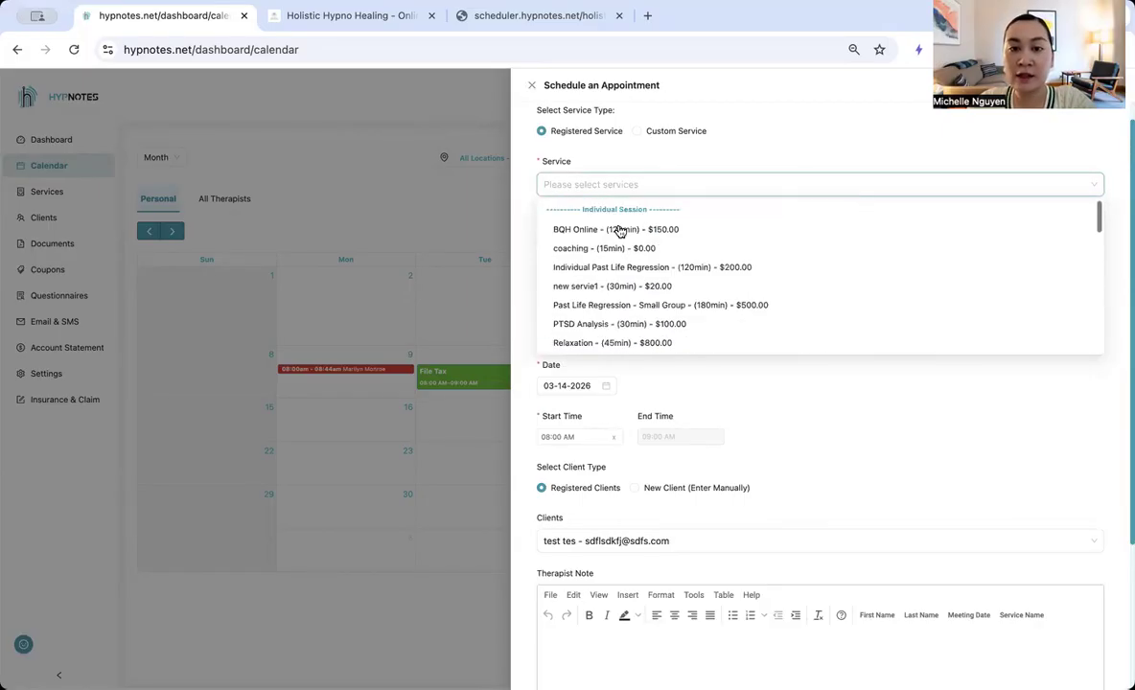
left_click(600, 153)
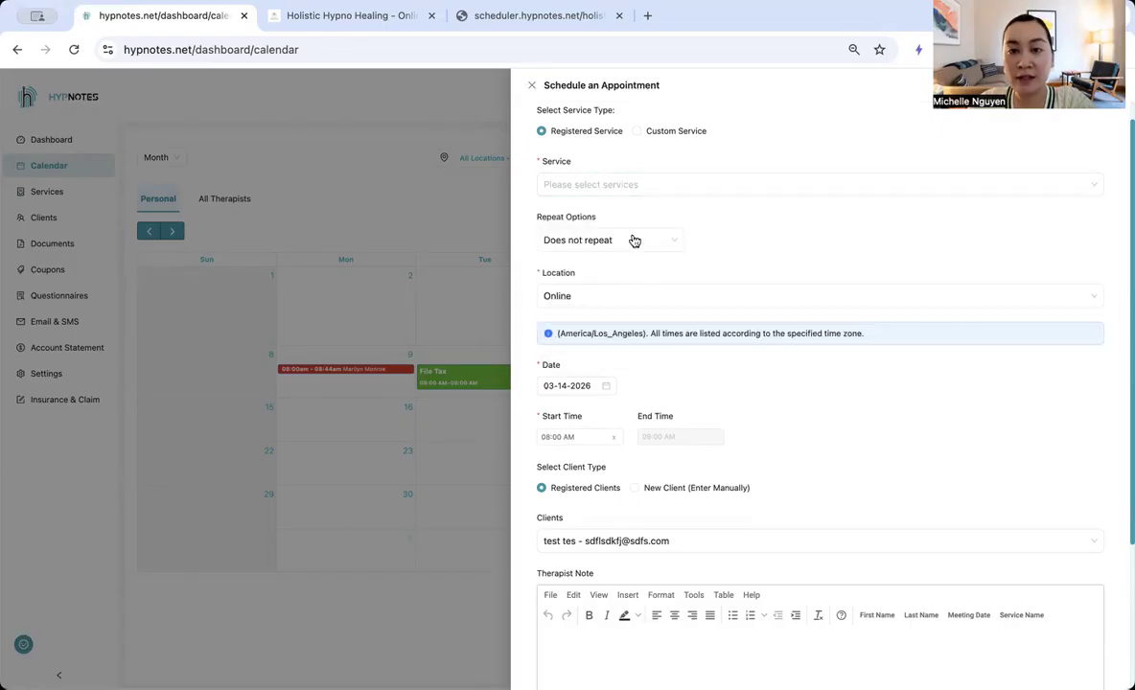
Step: Review the March 14 appointment form's date, time, client, therapist note and notification options, and leave it without submitting
scroll(633, 240, "down", 1)
scroll(633, 240, "down", 3)
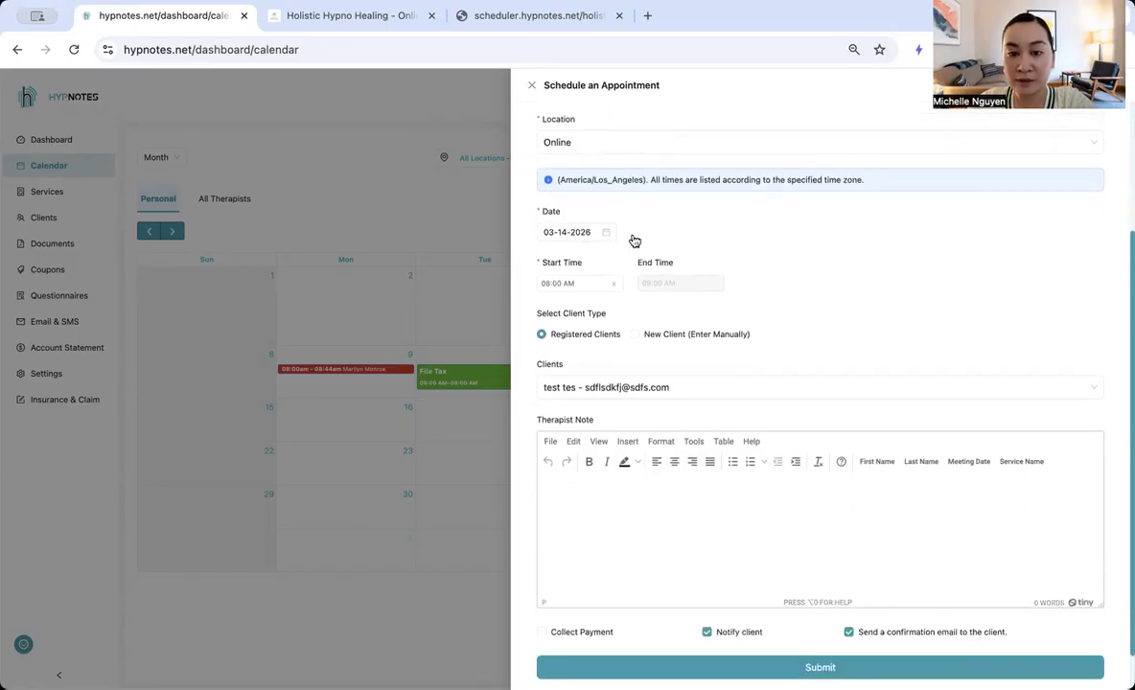
scroll(831, 448, "down", 1)
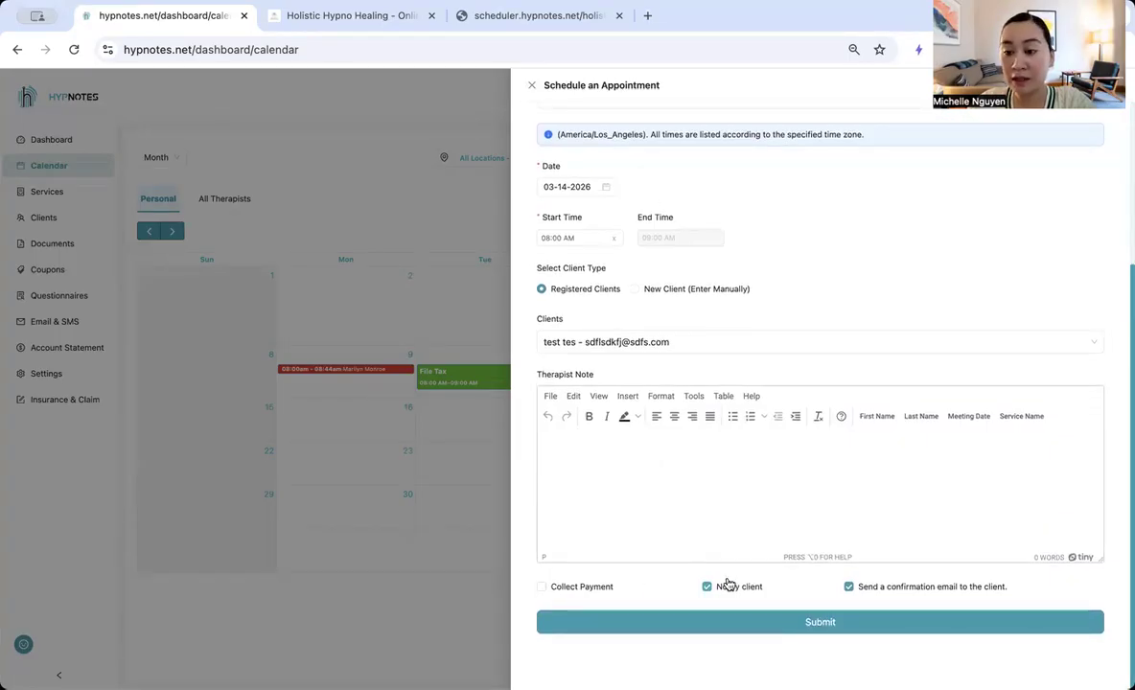
scroll(873, 494, "up", 1)
scroll(873, 494, "up", 3)
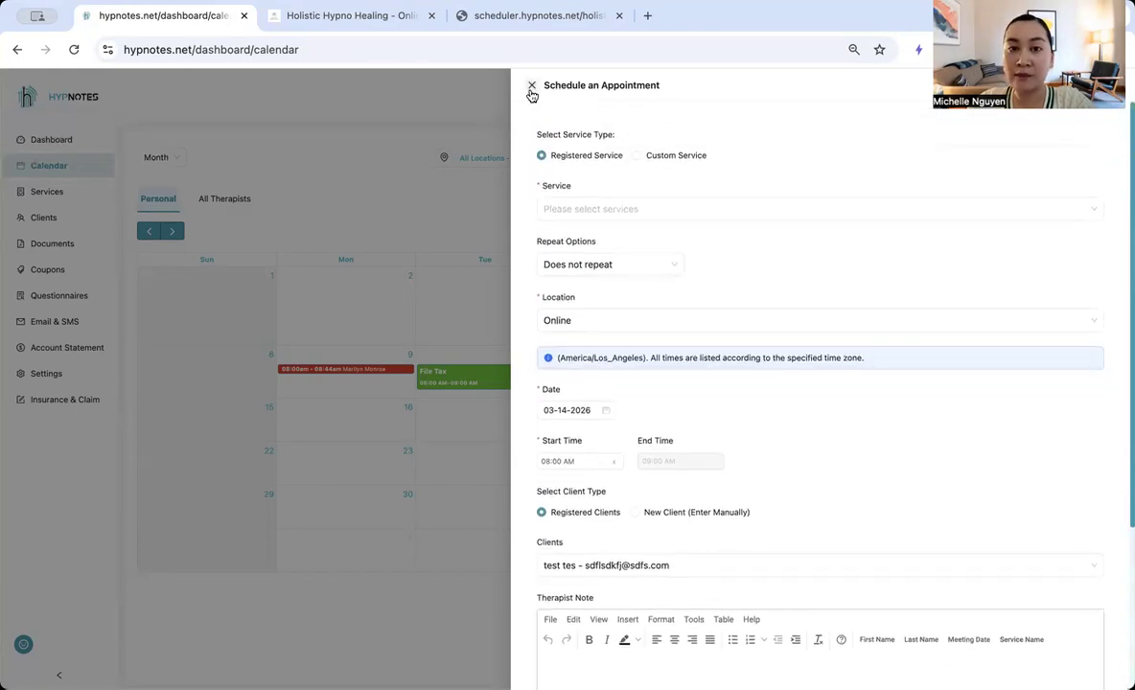
left_click(531, 85)
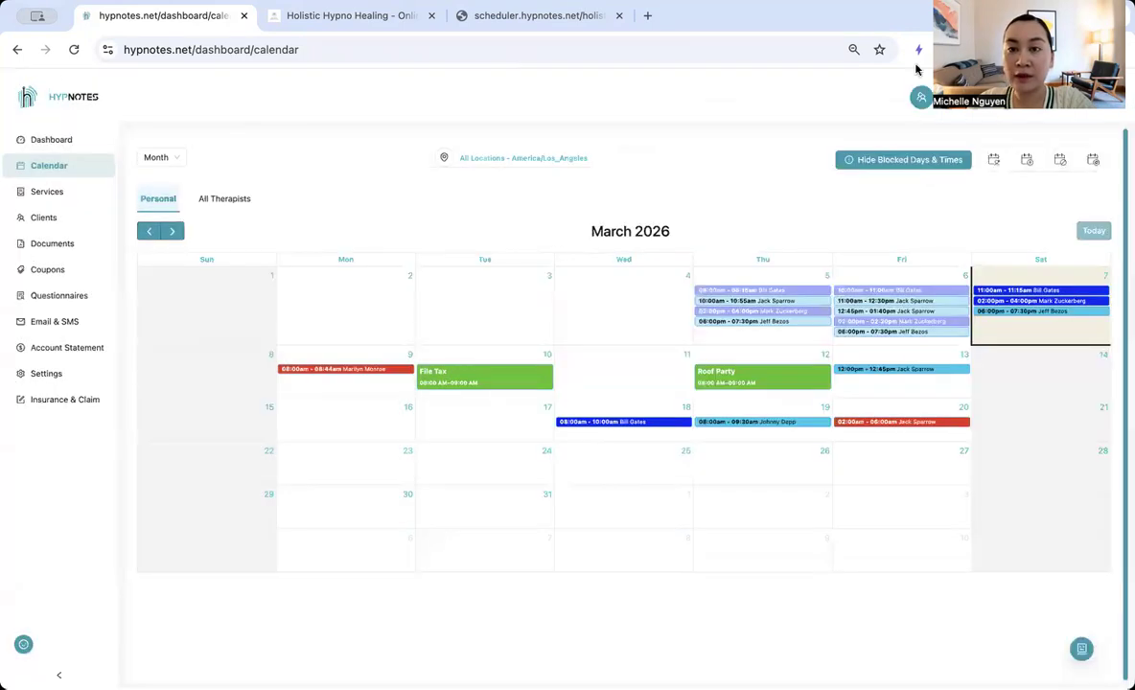
Step: Examine the step-by-step appointment scheduler's client, service, location, calendar and available hours, and close it without booking
left_click(993, 160)
scroll(489, 406, "down", 3)
scroll(489, 405, "up", 3)
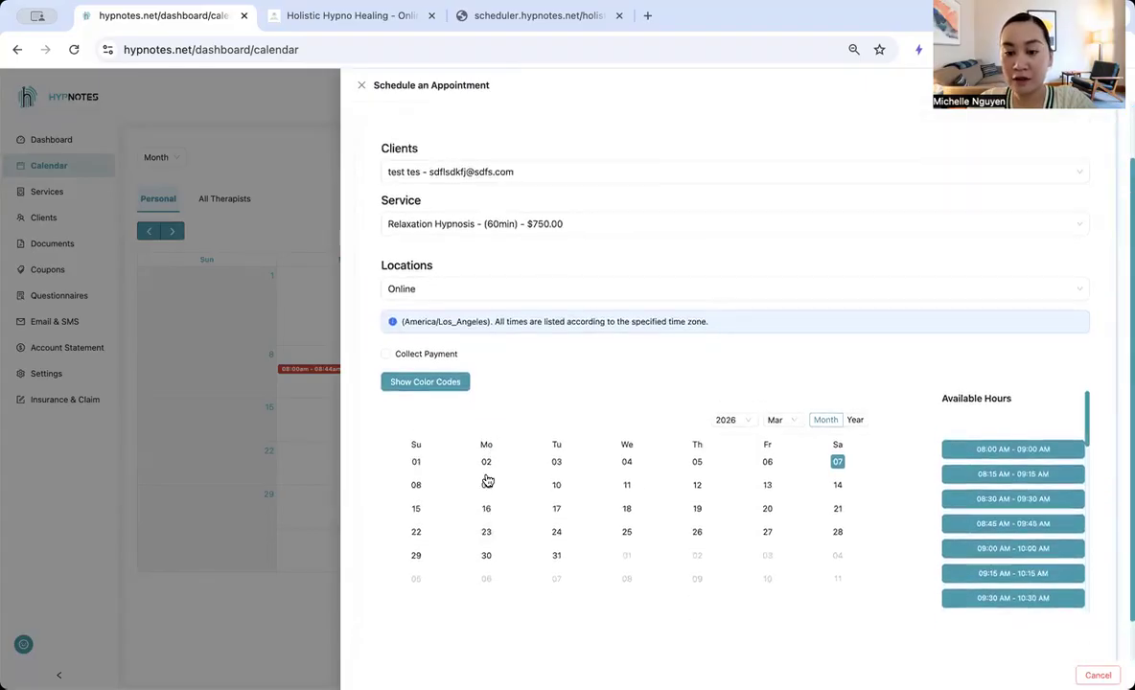
scroll(484, 476, "down", 3)
scroll(1043, 488, "down", 1)
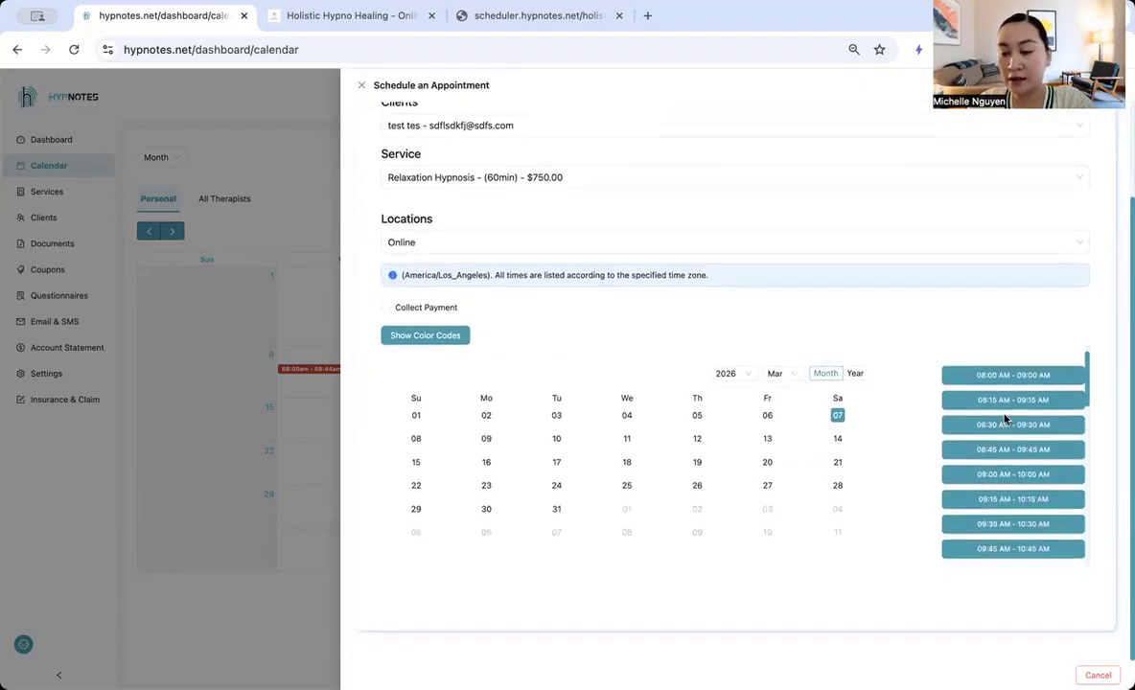
scroll(1005, 419, "down", 5)
scroll(1002, 417, "up", 6)
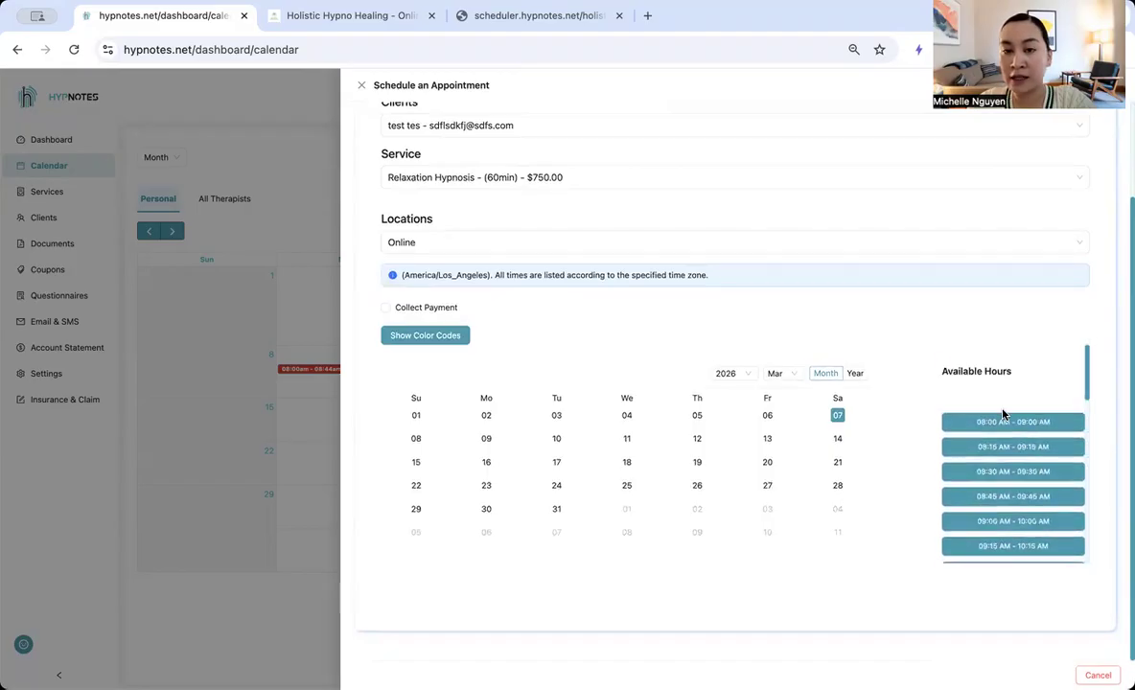
scroll(802, 328, "up", 1)
scroll(802, 327, "up", 2)
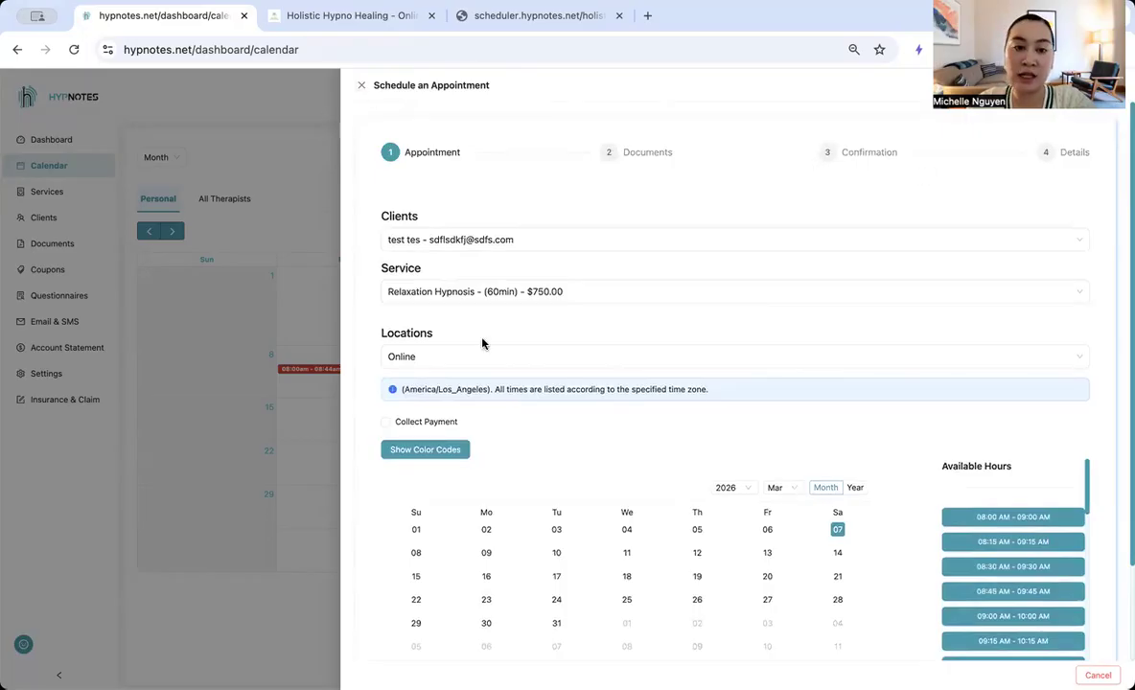
scroll(469, 293, "down", 3)
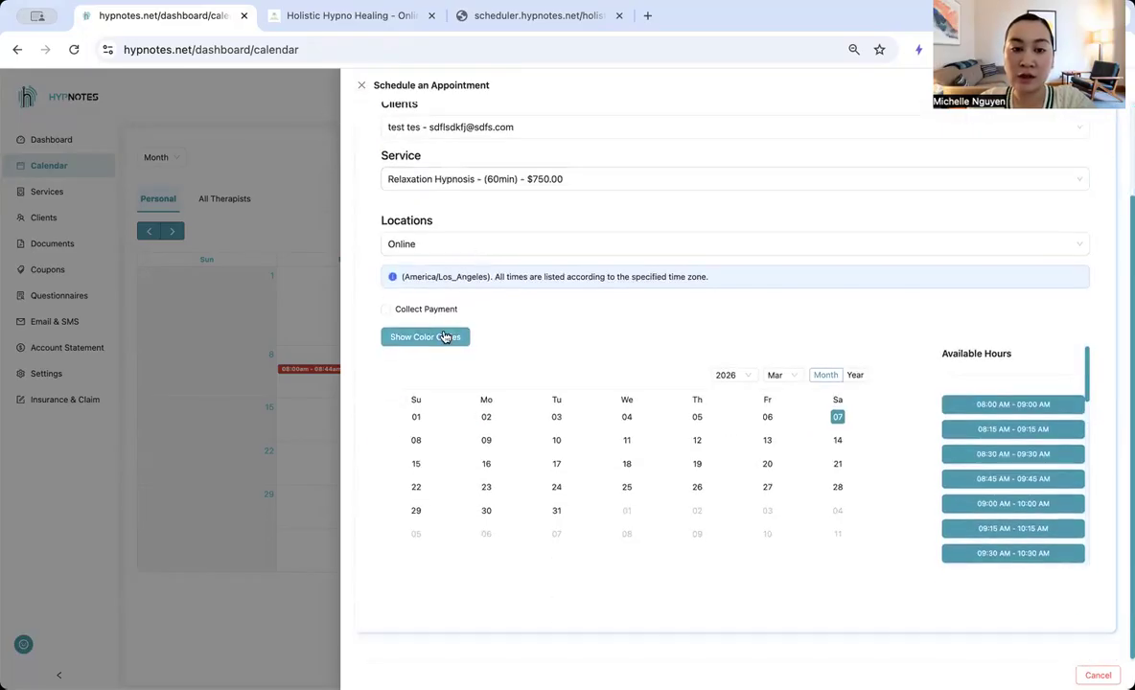
scroll(445, 307, "up", 3)
left_click(362, 84)
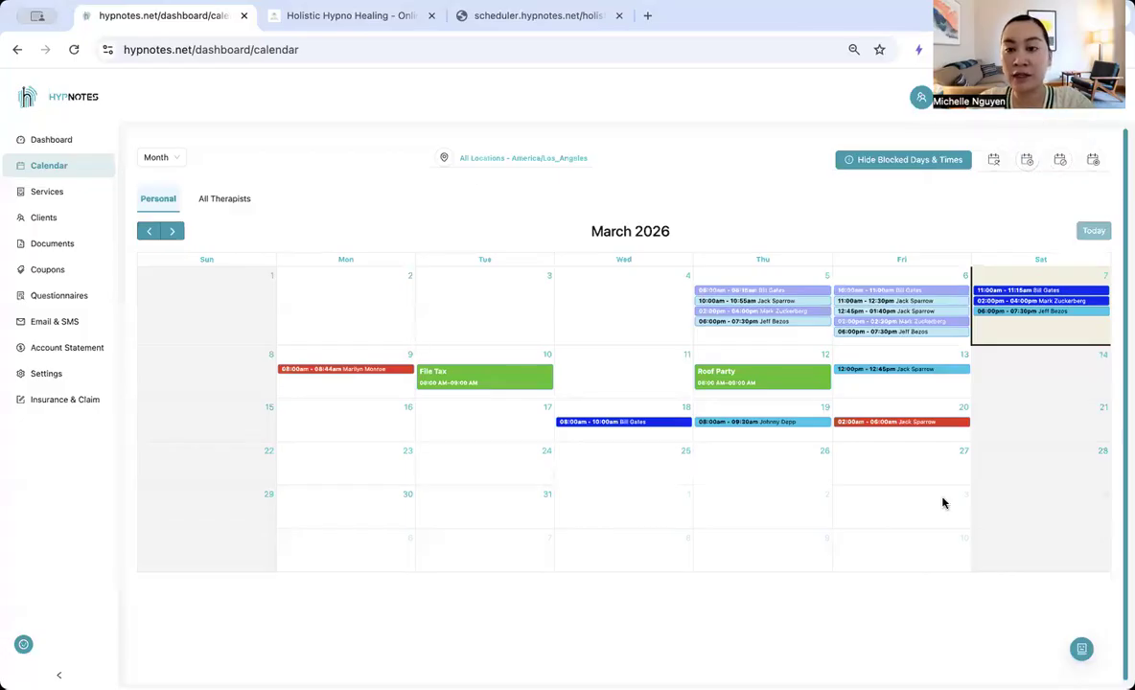
Step: View the form for creating a non-client calendar event and close it without saving
left_click(1028, 161)
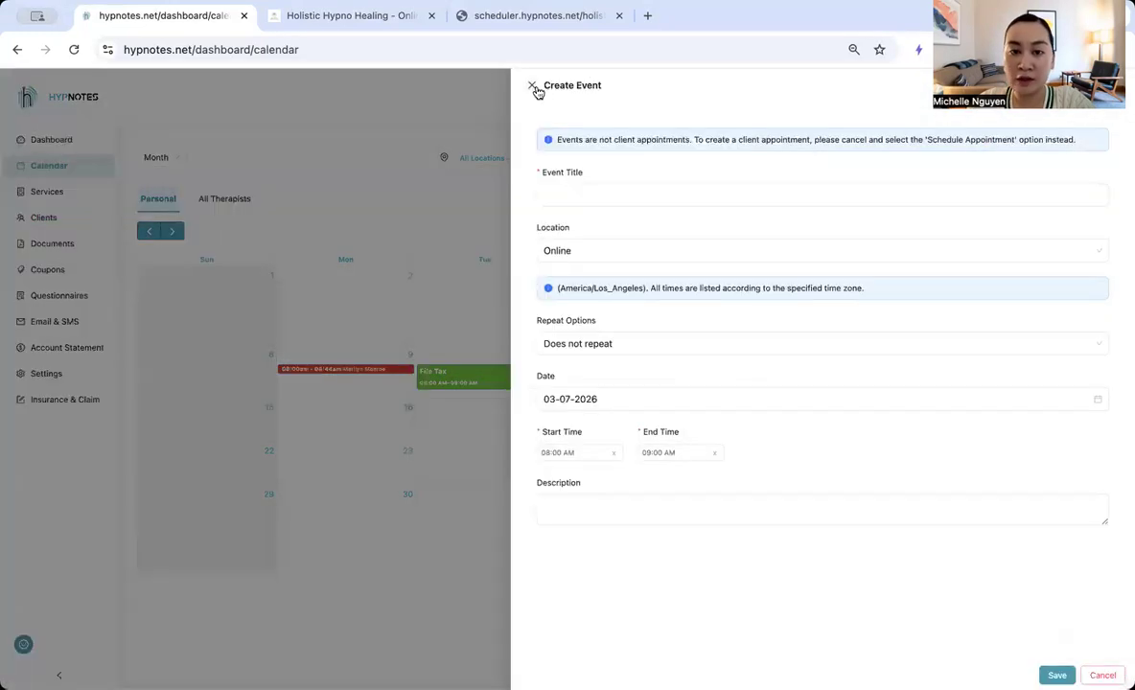
left_click(533, 87)
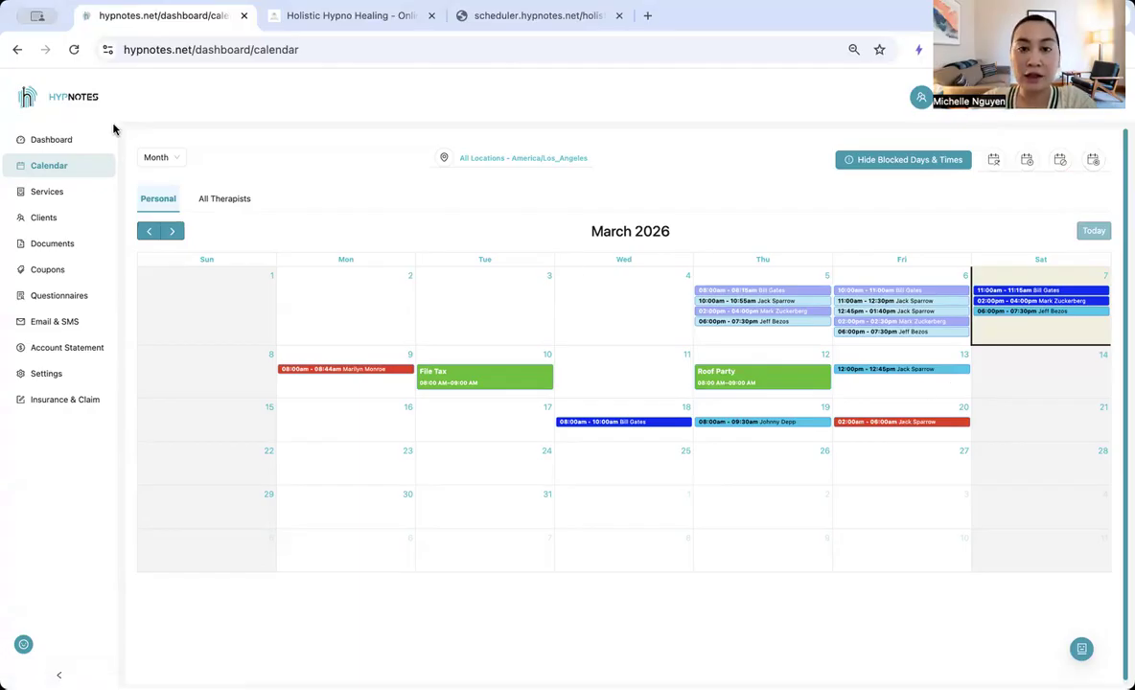
Step: Play and stop the AI Assistant's daily briefing, and play the audio for today's 11:00 AM coaching session
left_click(1081, 651)
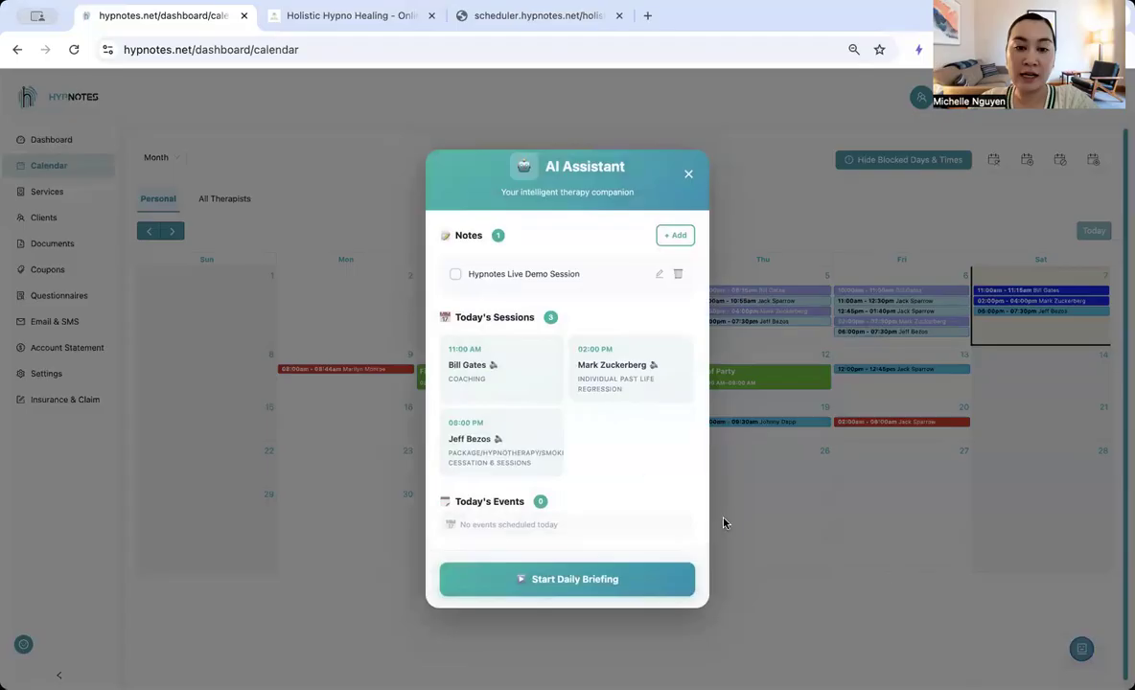
left_click(568, 586)
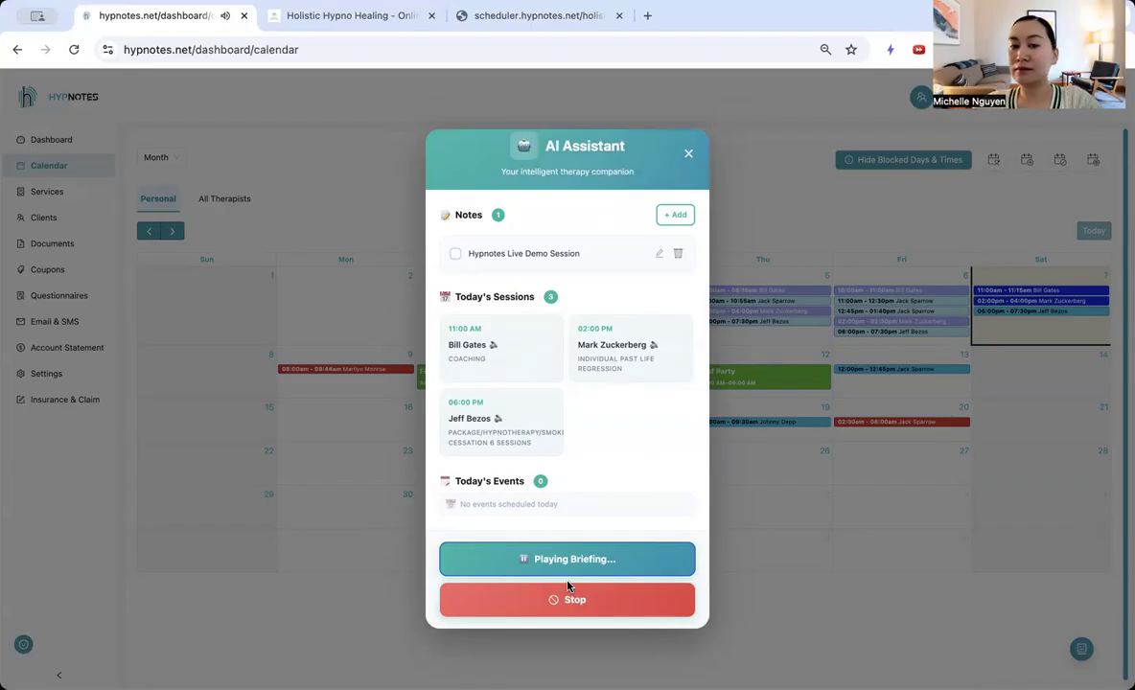
left_click(567, 588)
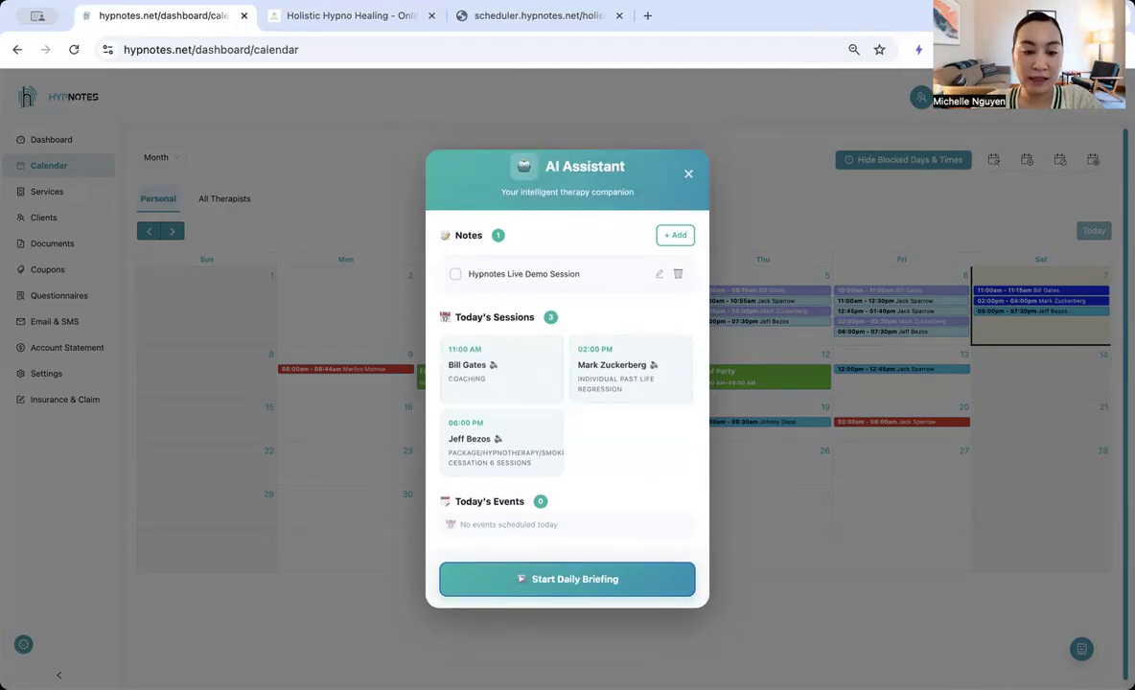
left_click(515, 360)
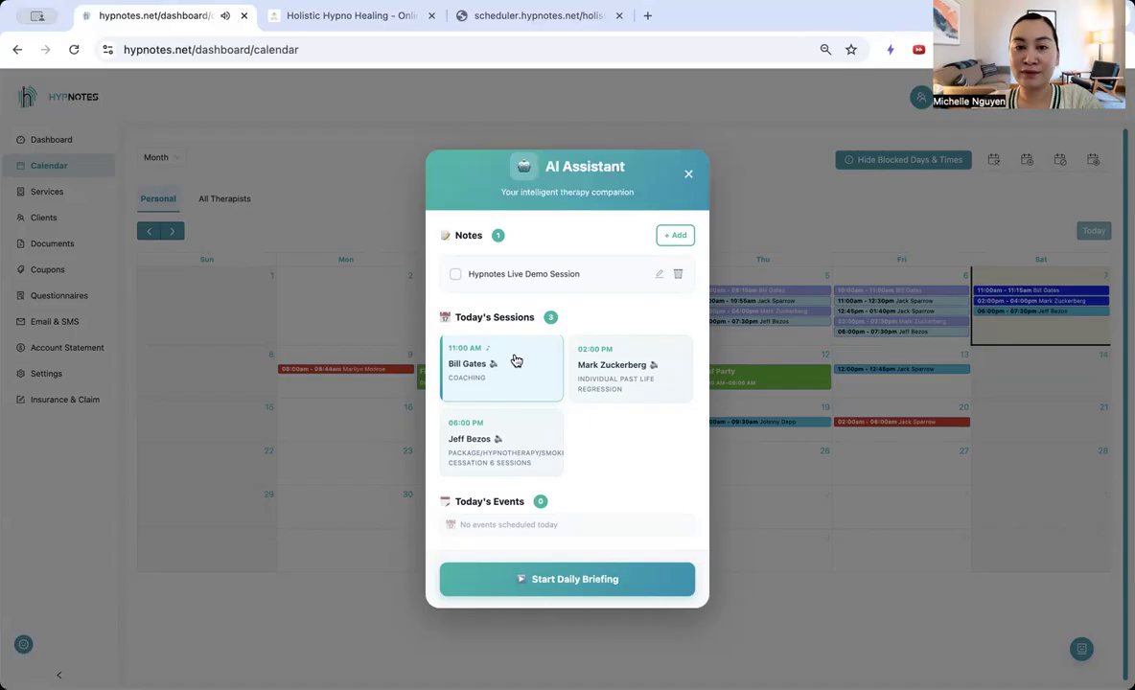
left_click(687, 174)
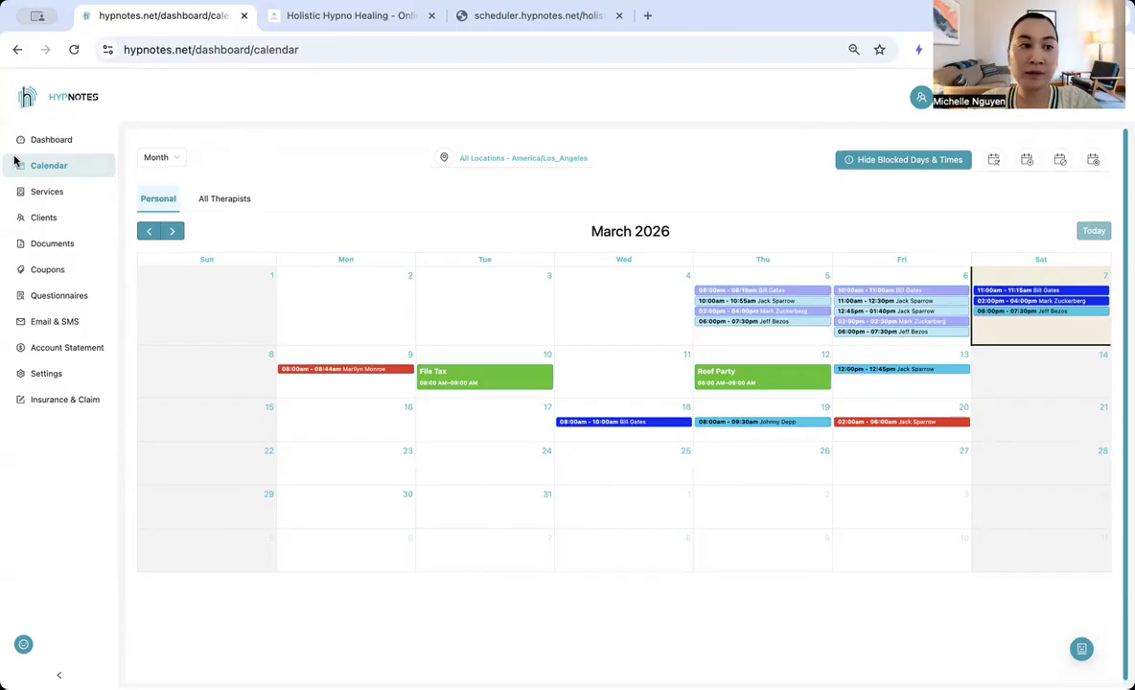
Step: Review the dashboard's earnings, weekly summary, meeting and client reports, and the service and client tables
left_click(40, 139)
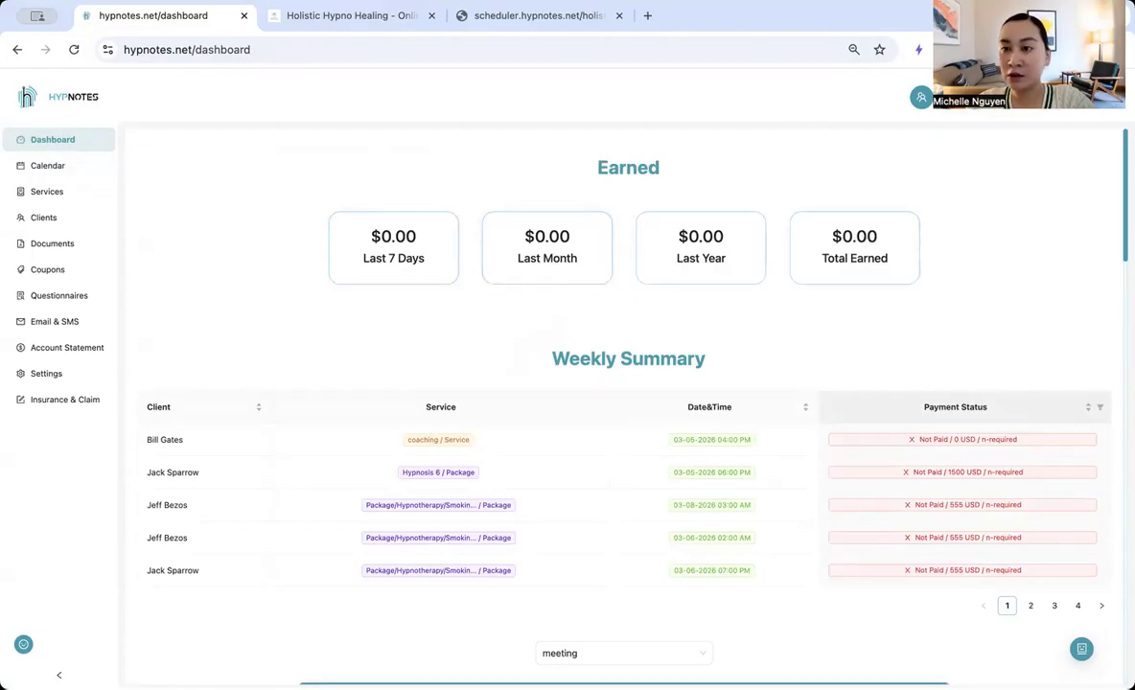
scroll(728, 278, "down", 3)
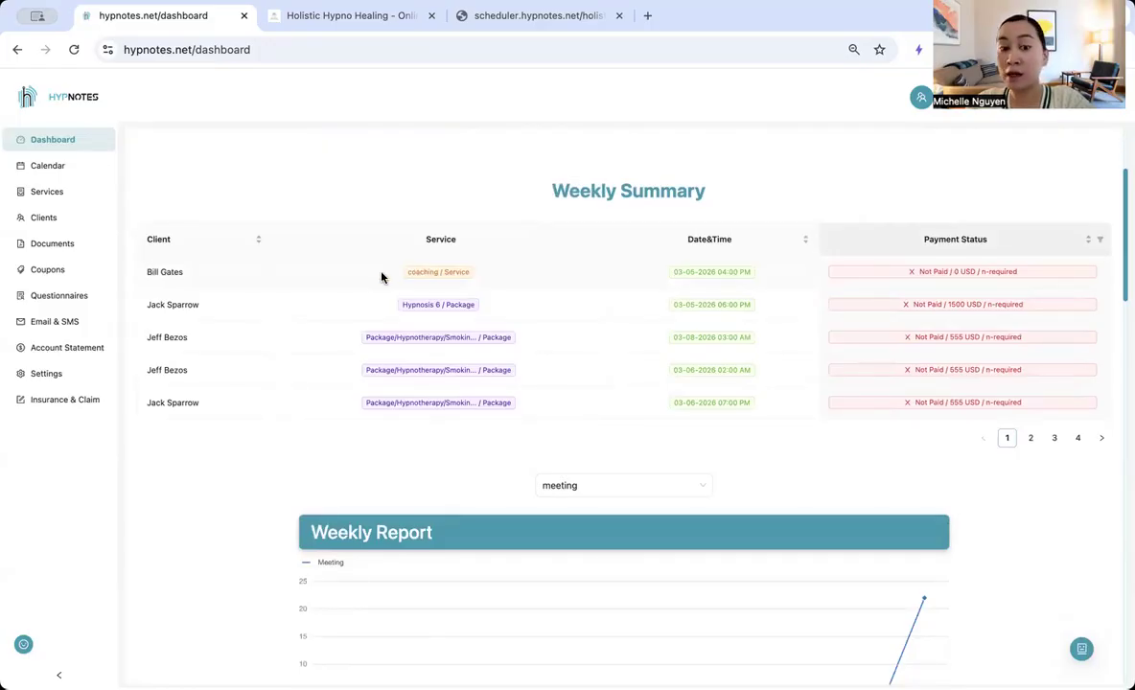
scroll(381, 277, "down", 1)
scroll(380, 277, "down", 5)
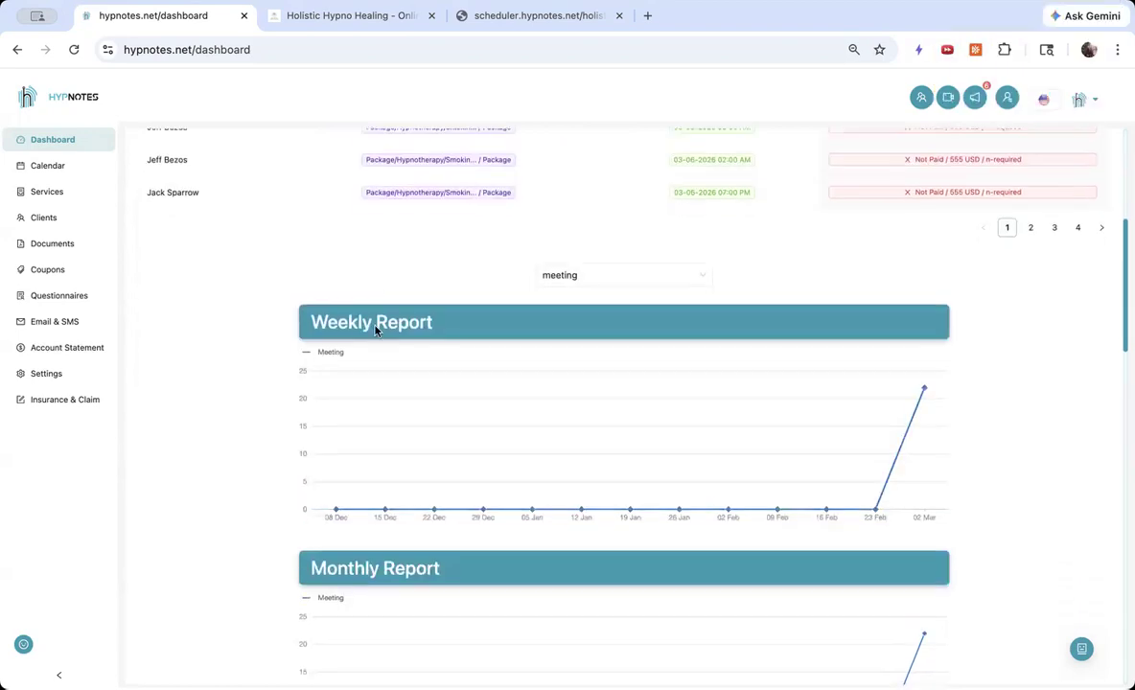
scroll(240, 437, "down", 3)
scroll(239, 440, "down", 5)
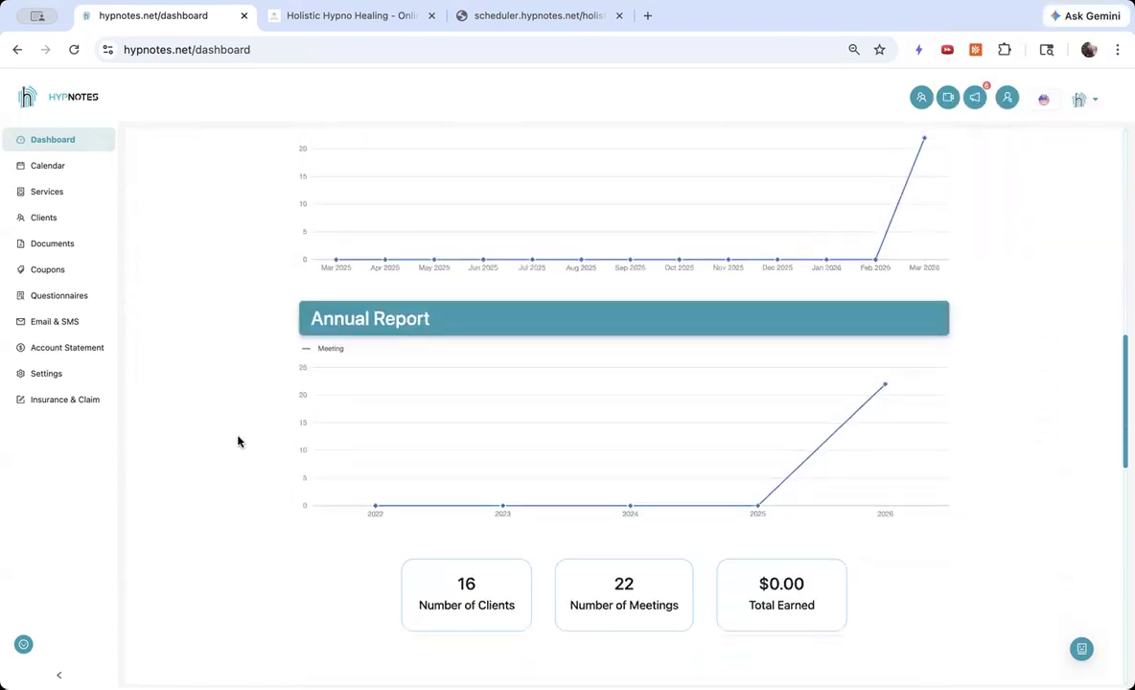
scroll(238, 441, "down", 10)
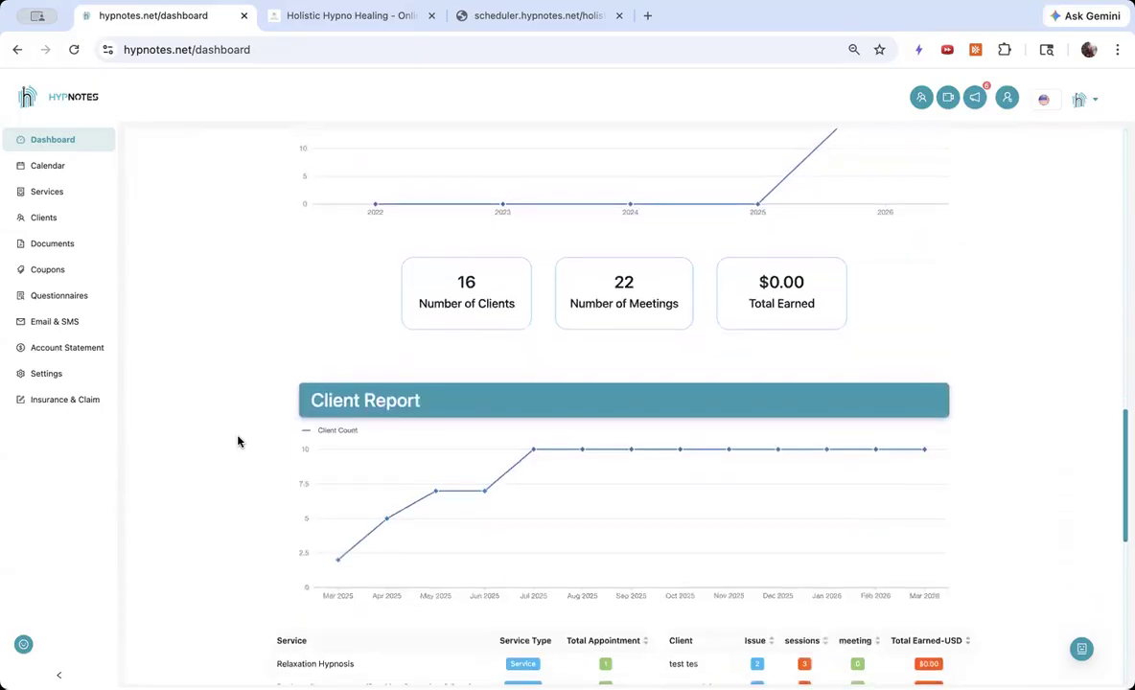
scroll(239, 441, "down", 1)
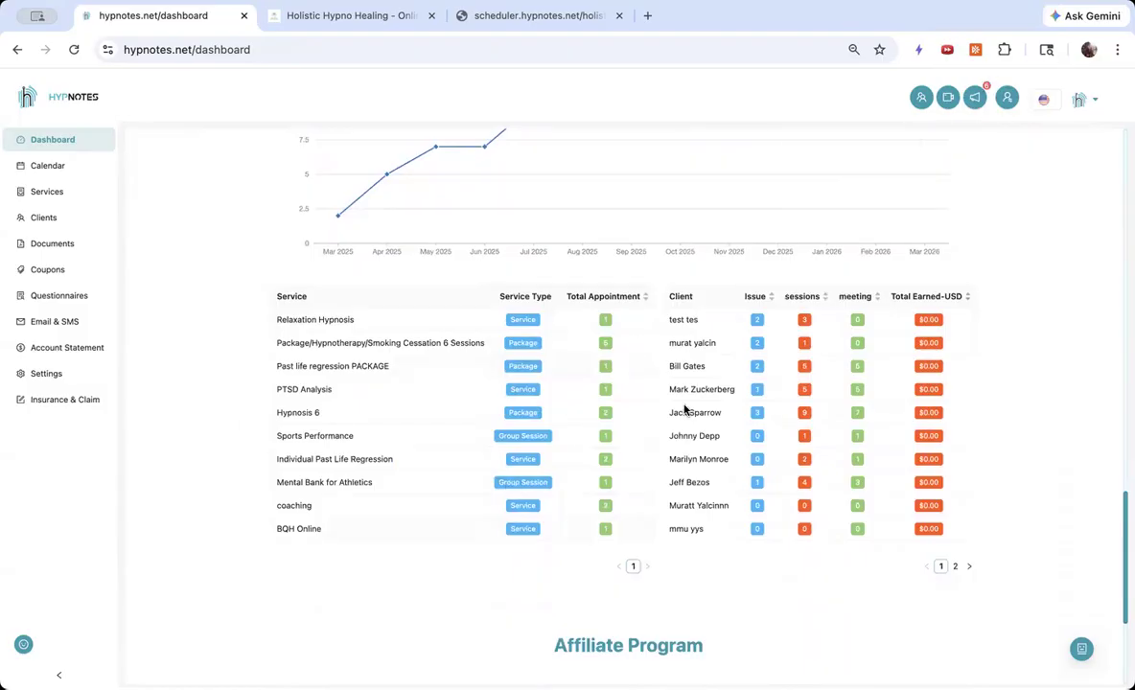
scroll(657, 513, "down", 5)
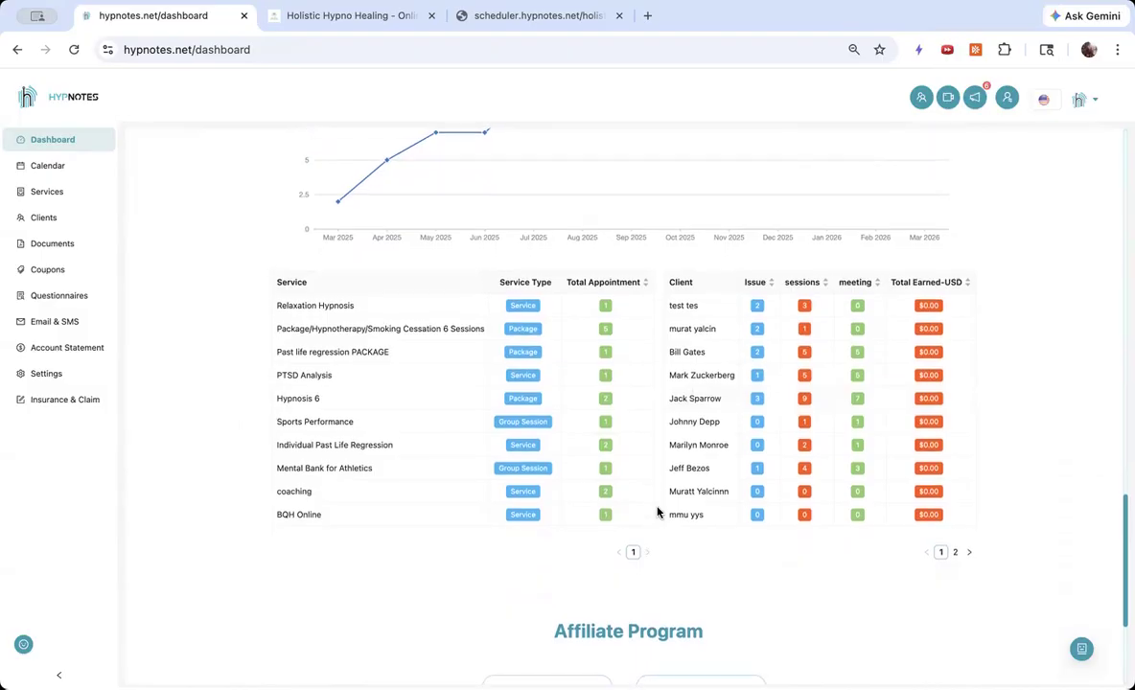
Step: Review the dashboard's affiliate program figures, and add an individual session category titled "Pyschotherapy" to the services
scroll(798, 517, "down", 1)
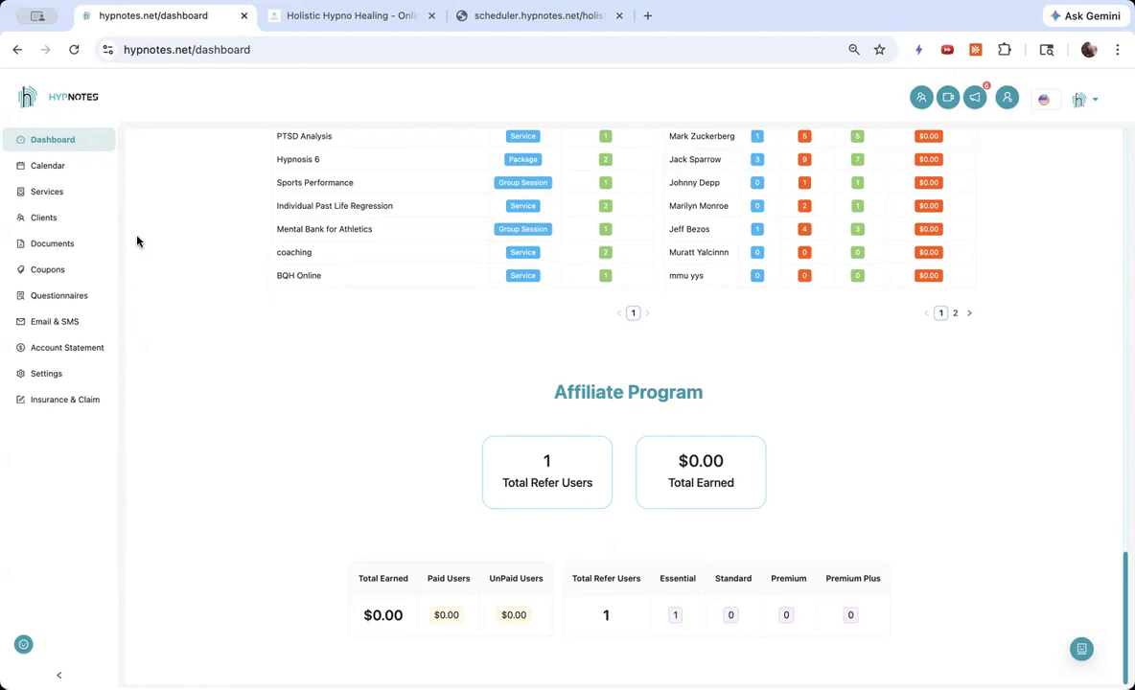
left_click(72, 202)
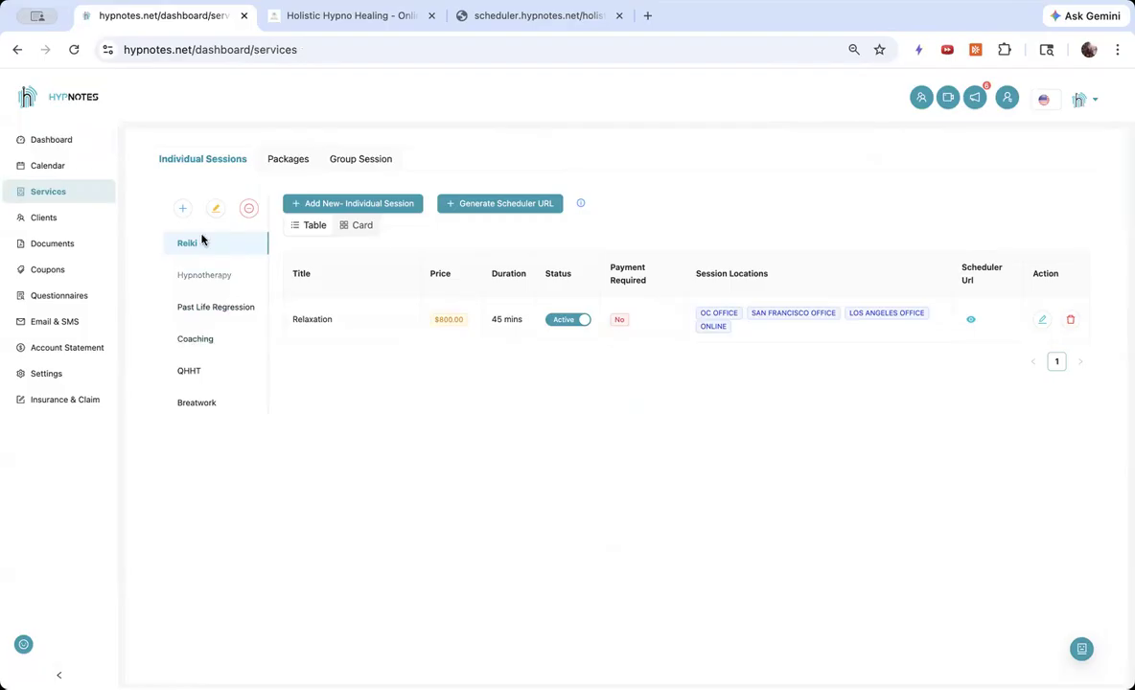
left_click(183, 210)
left_click(631, 368)
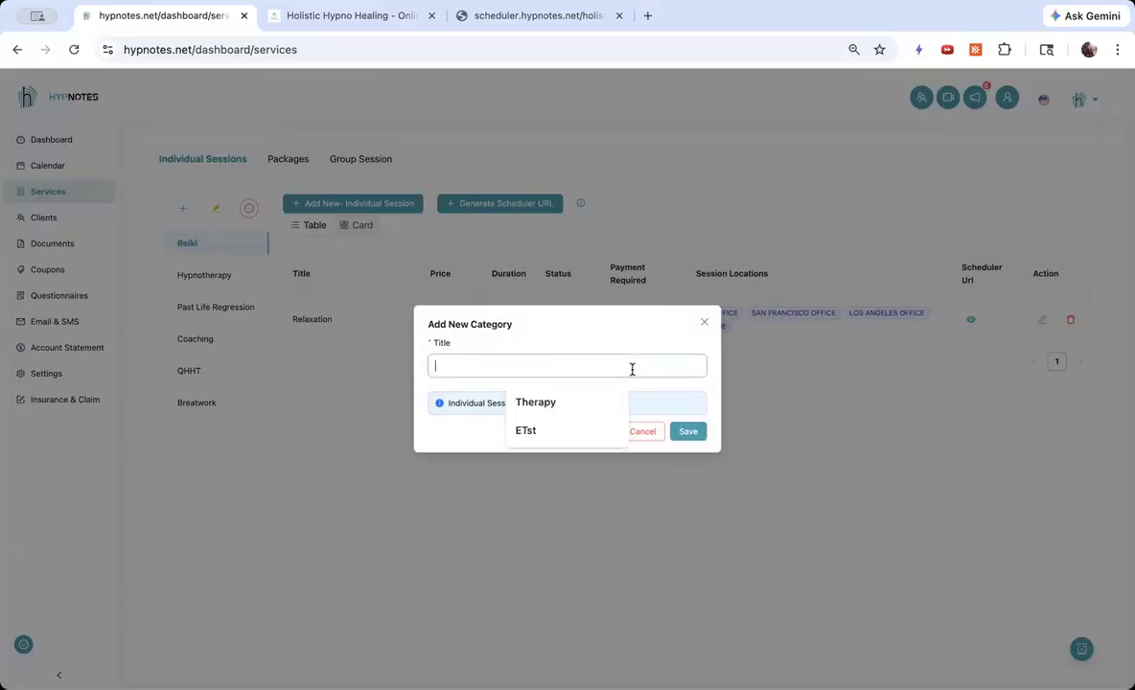
type("Pyschotherapy")
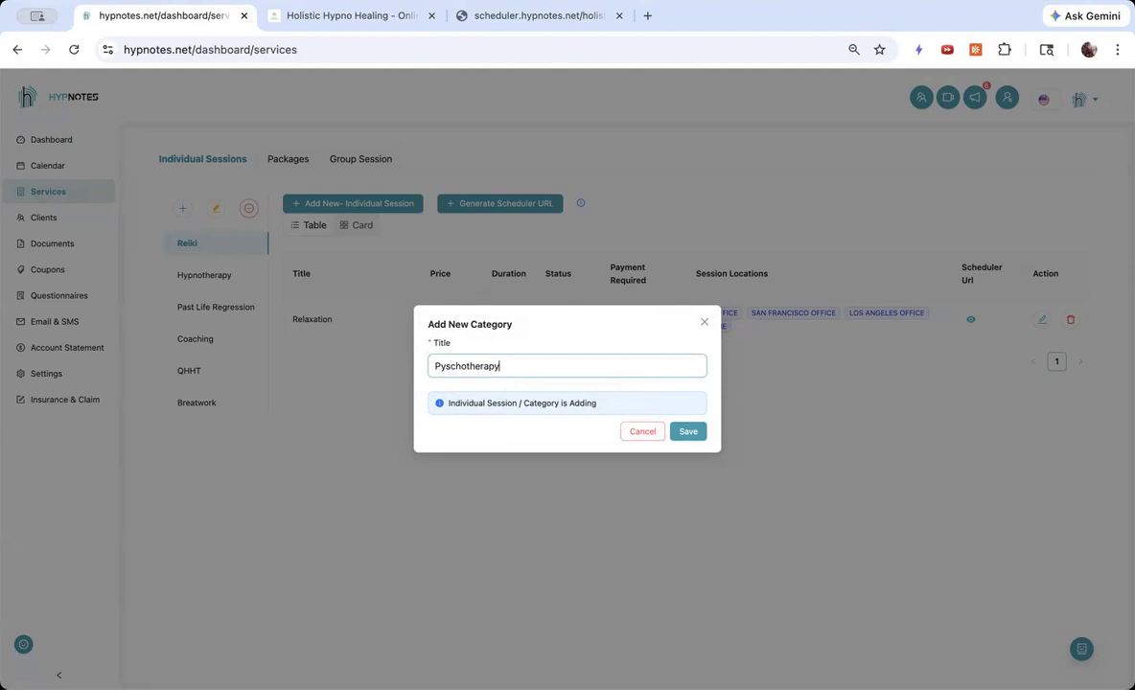
left_click(688, 431)
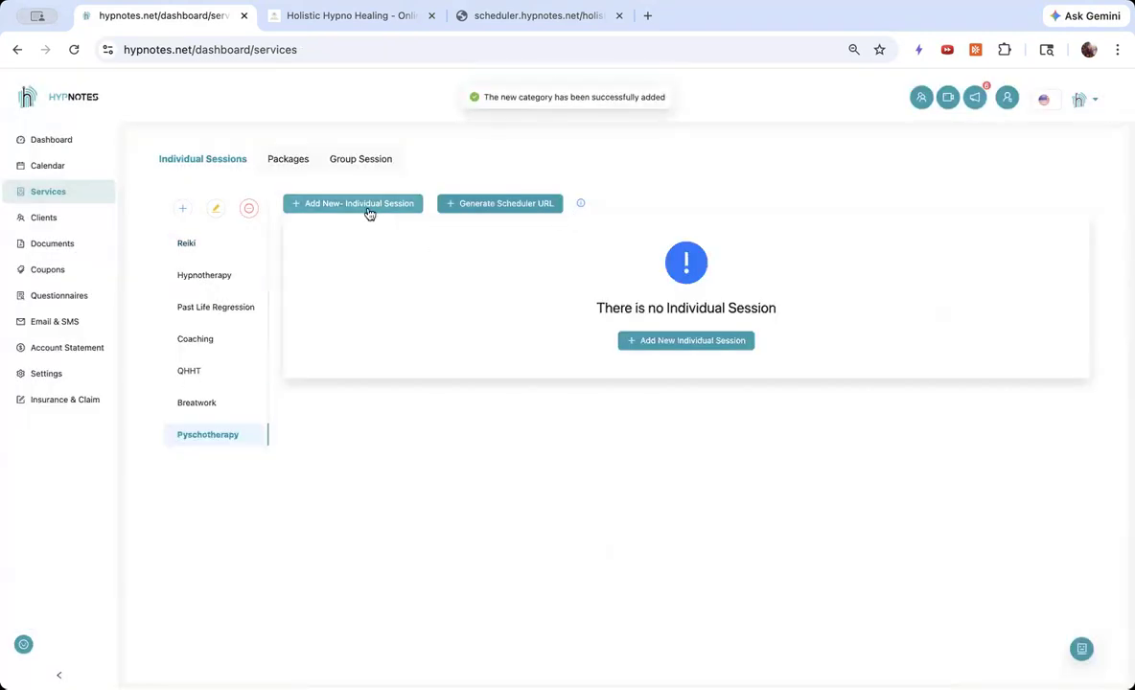
Step: Start a new individual session in the Pyschotherapy category and name it "1st intake"
left_click(369, 204)
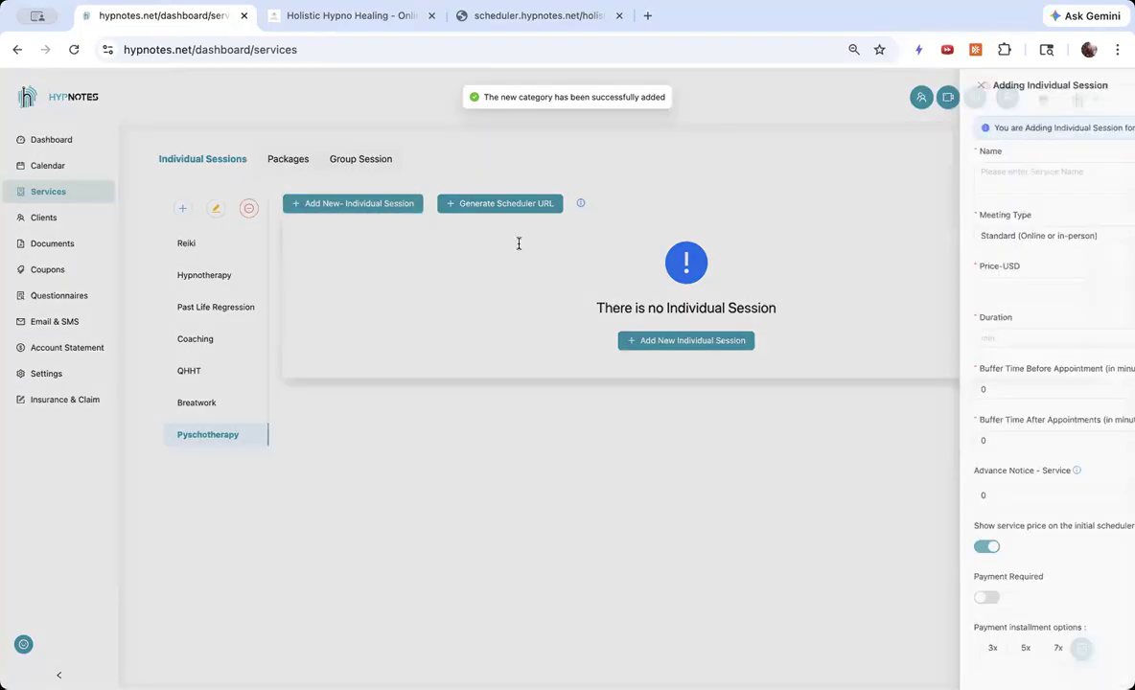
left_click(470, 180)
type("1st intake")
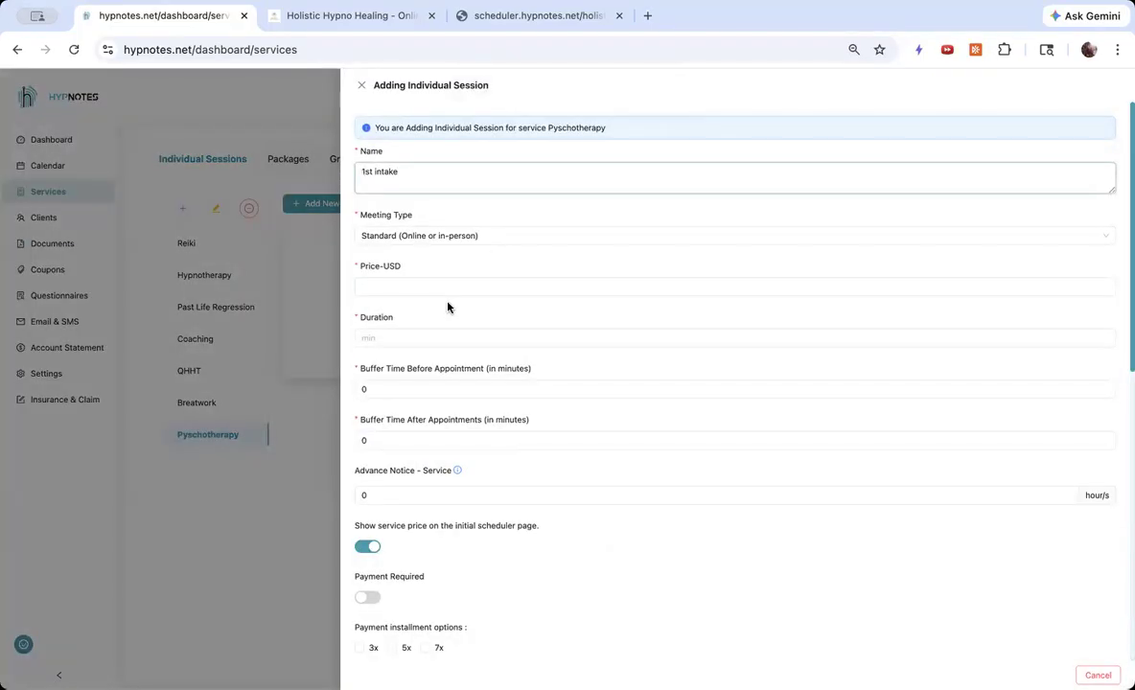
Step: Examine the session form's price, duration, buffer time, payment, required documents, location, description and terms settings, and close it without saving
scroll(441, 278, "down", 2)
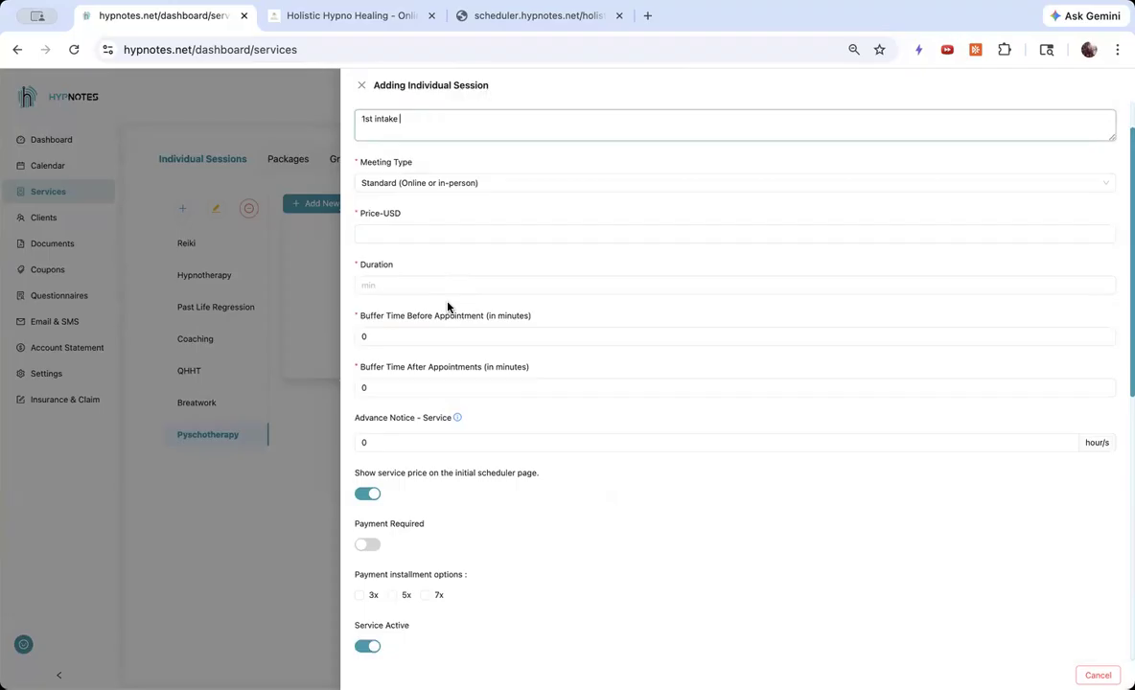
scroll(413, 251, "down", 1)
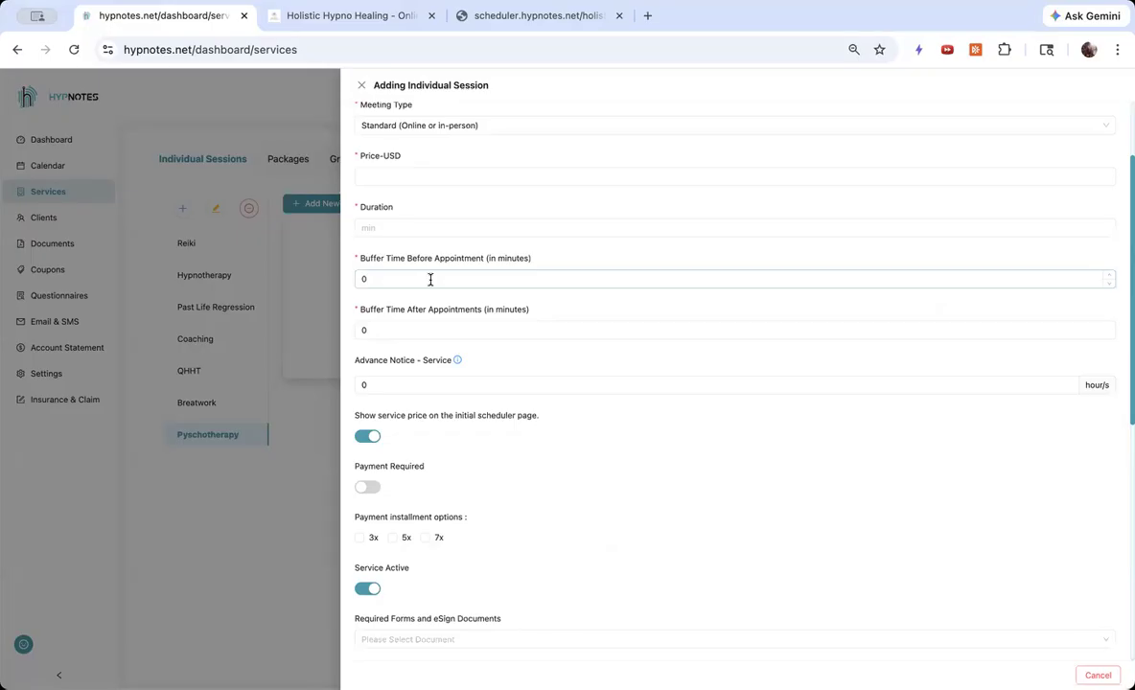
scroll(430, 279, "down", 5)
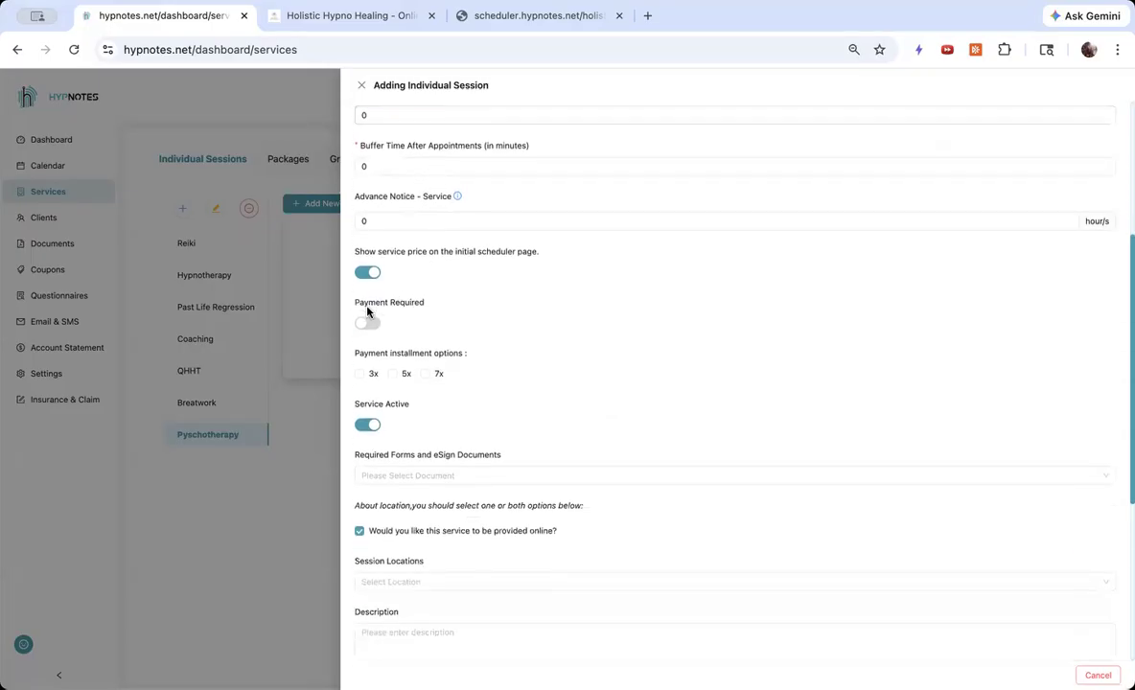
scroll(405, 295, "down", 2)
scroll(505, 281, "down", 5)
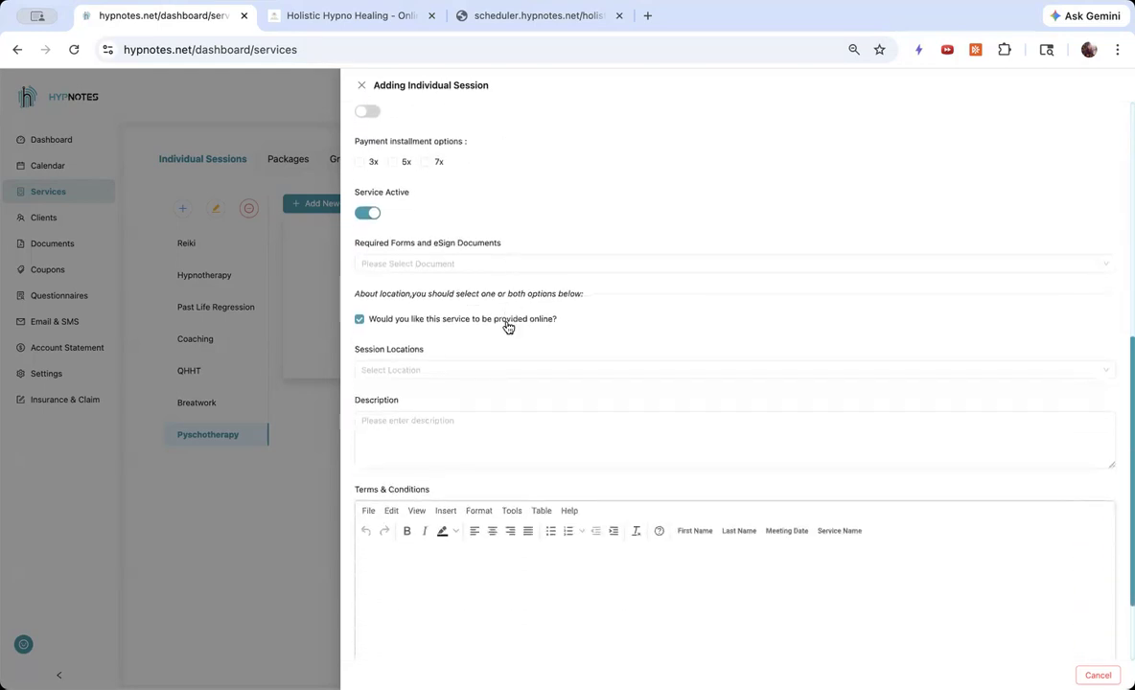
scroll(511, 385, "down", 4)
scroll(513, 437, "up", 14)
scroll(513, 437, "down", 10)
scroll(419, 546, "down", 3)
left_click(373, 590)
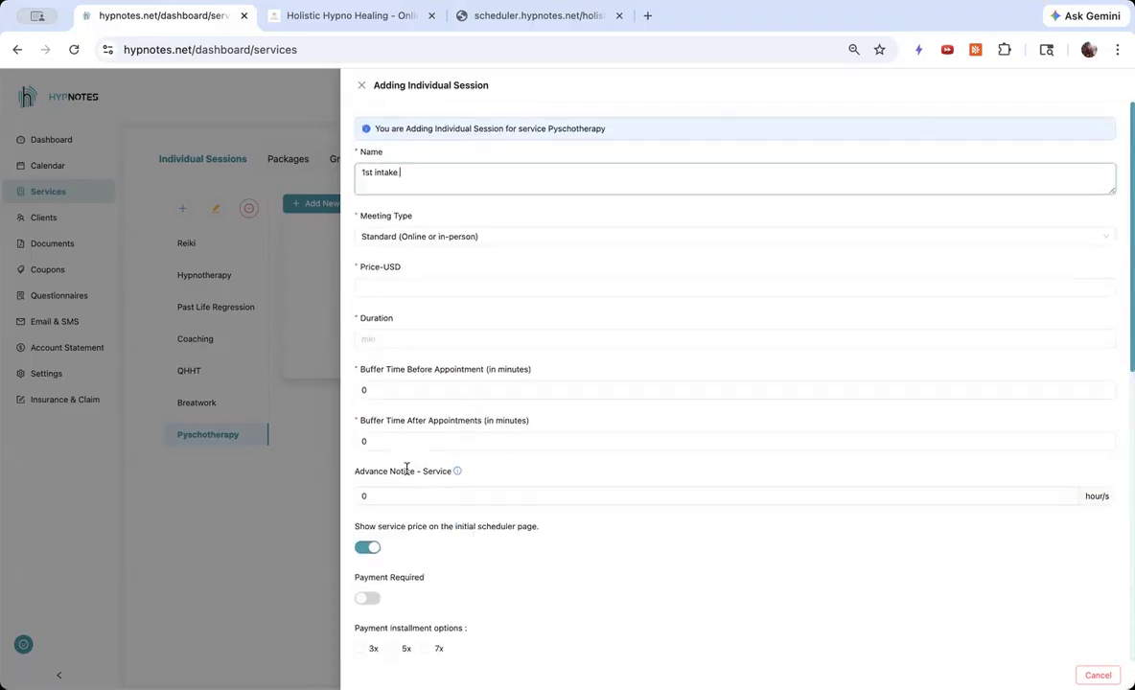
left_click(324, 474)
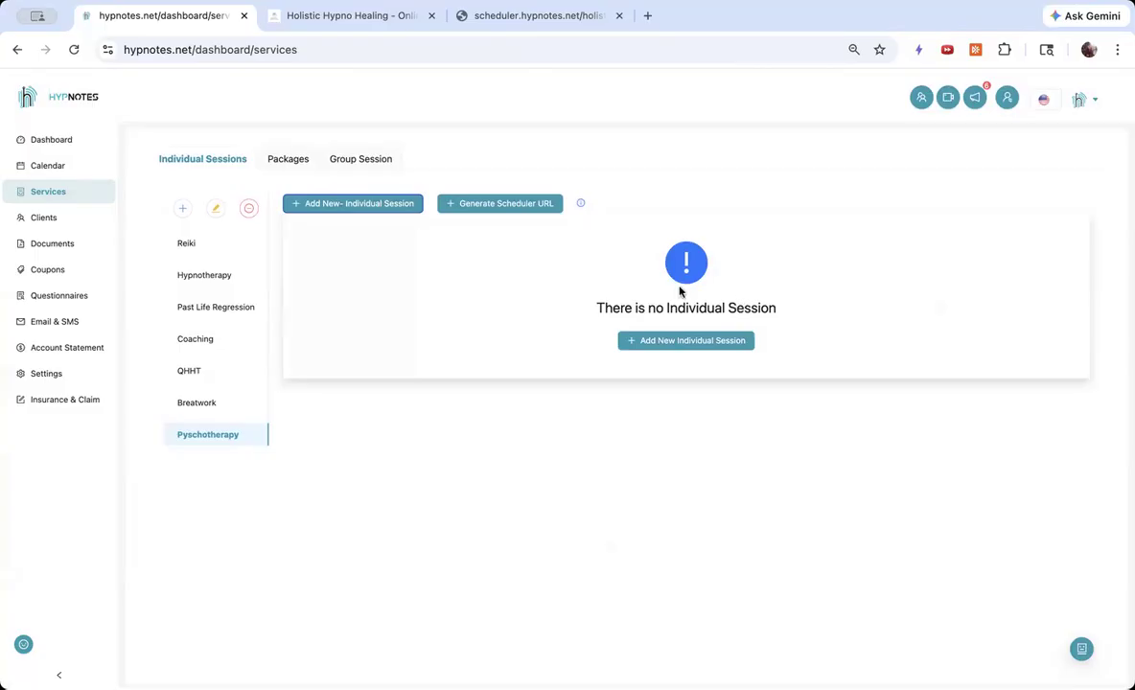
Step: View the public scheduler page at its client information stage for the Free Phone Consultation
left_click(561, 27)
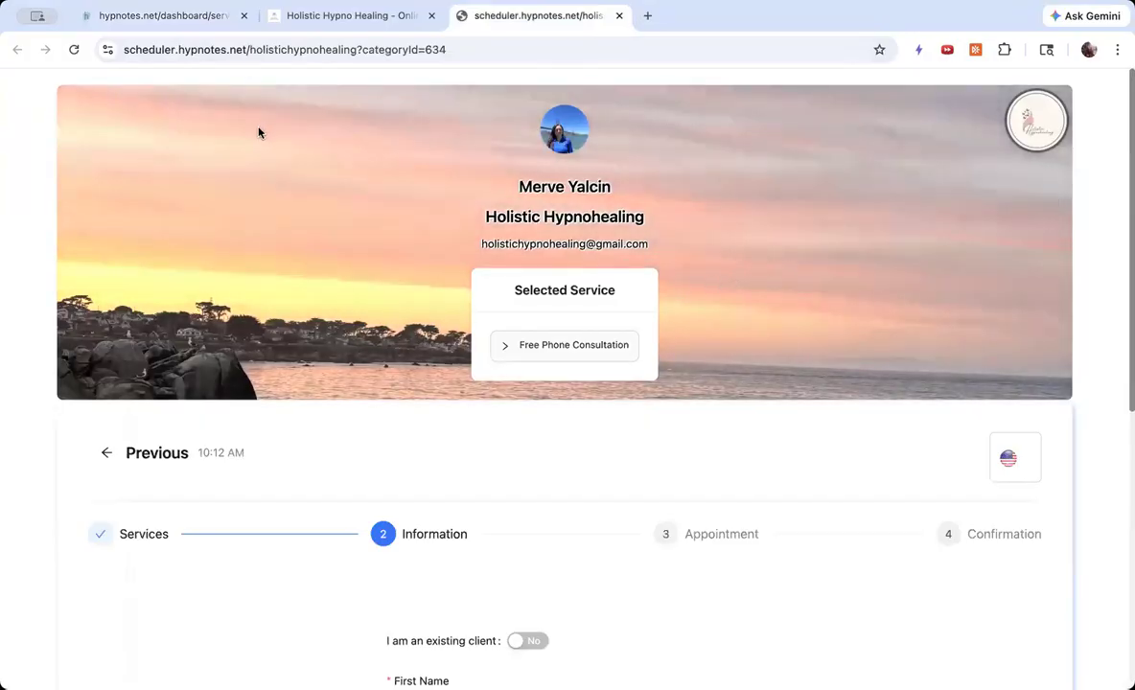
scroll(190, 245, "down", 2)
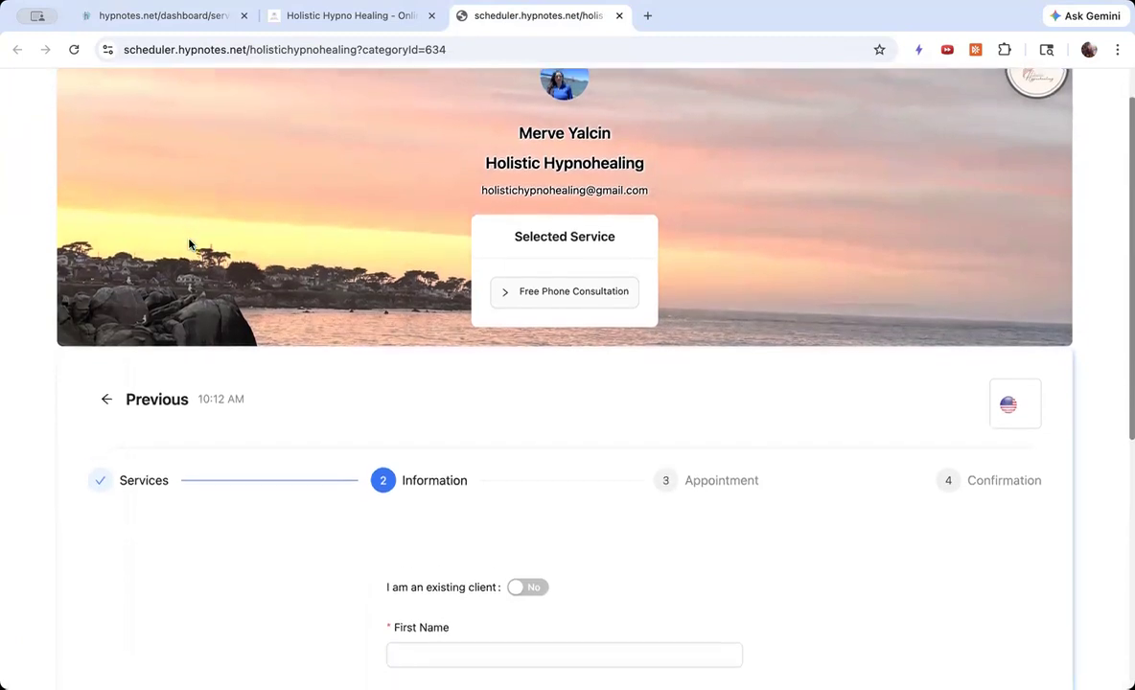
scroll(189, 246, "down", 4)
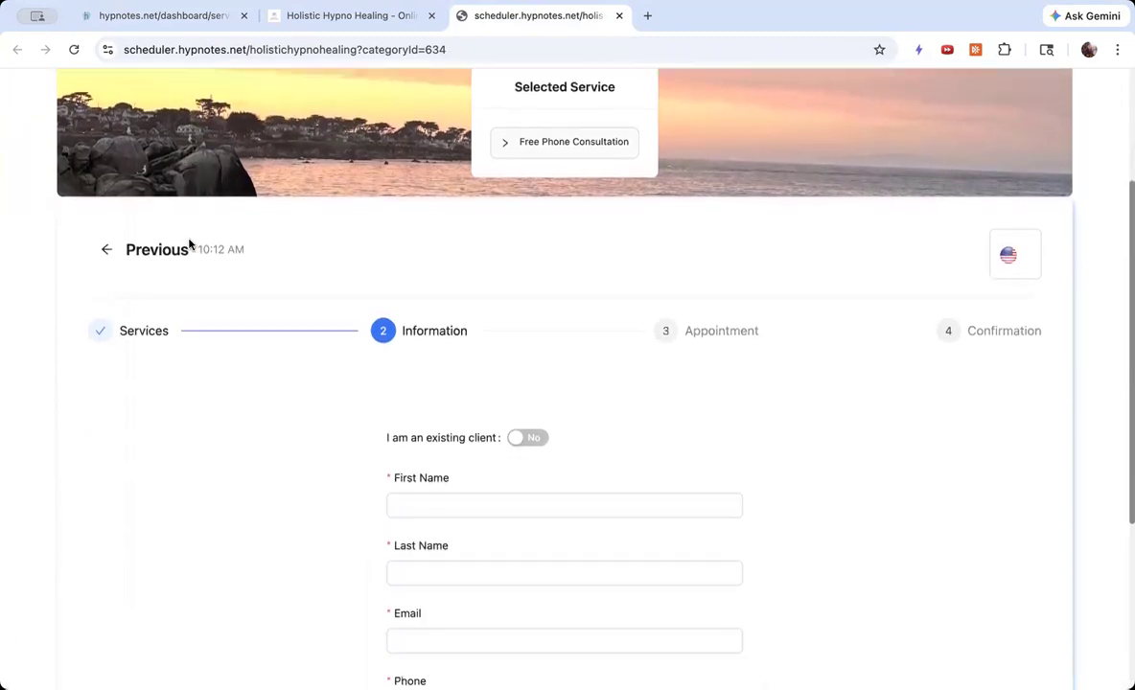
Step: Look through the Holistic Hypno Healing website's home page and open its link for scheduling an appointment
left_click(316, 16)
scroll(265, 385, "down", 3)
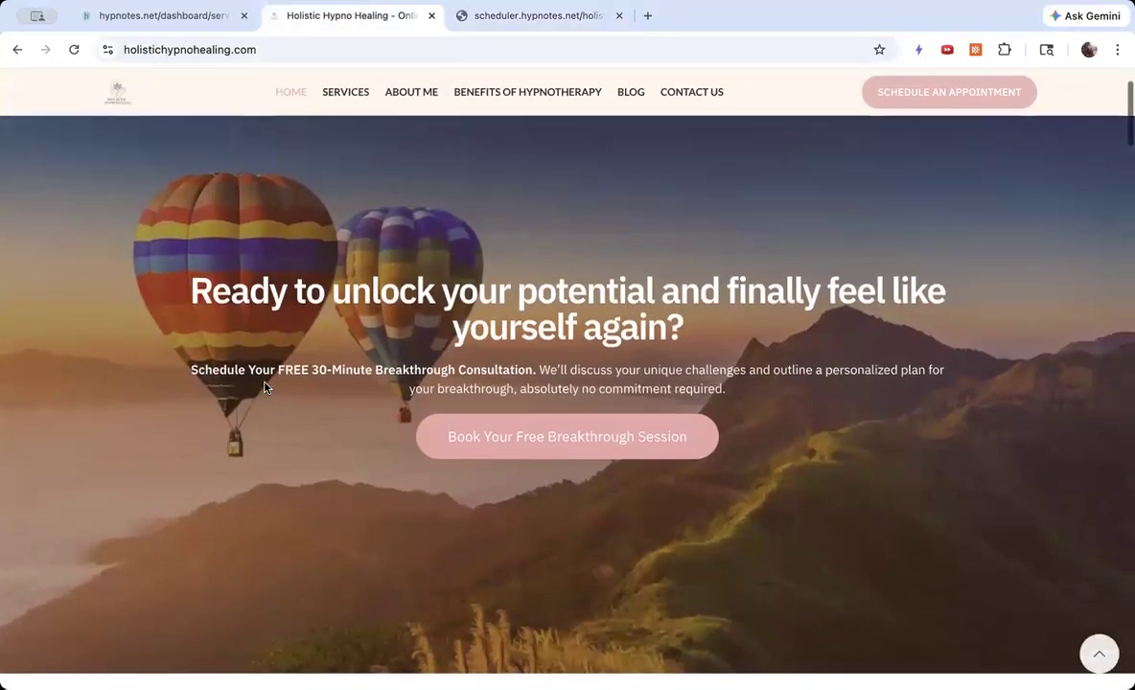
scroll(265, 385, "down", 5)
scroll(265, 383, "up", 4)
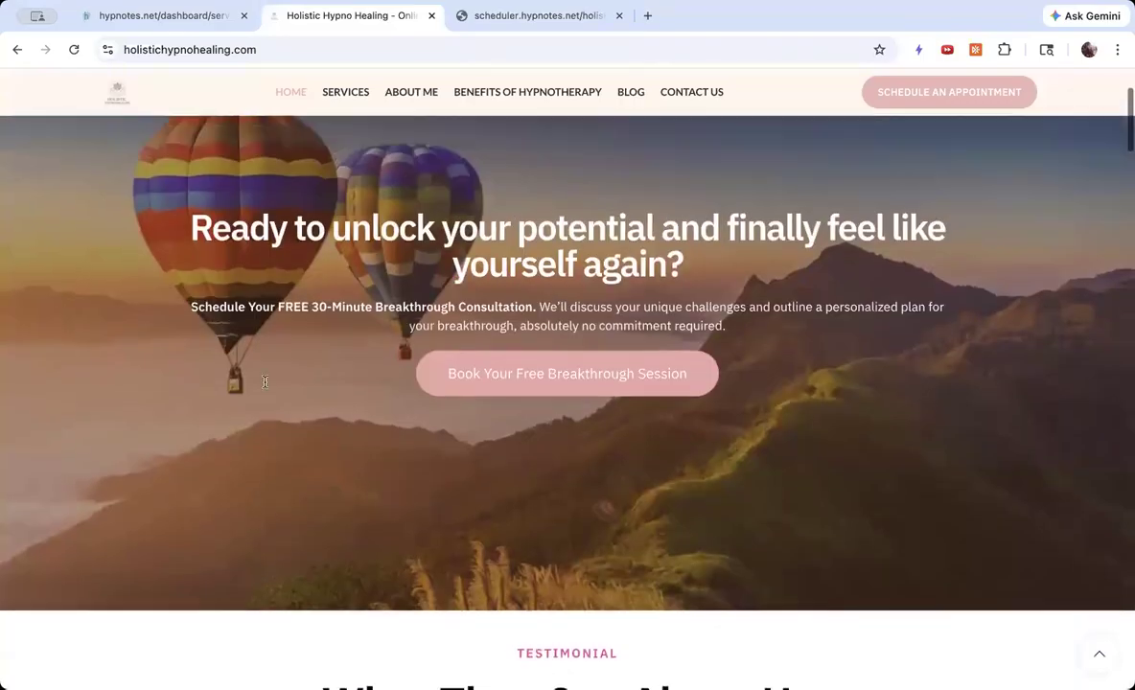
scroll(265, 382, "up", 2)
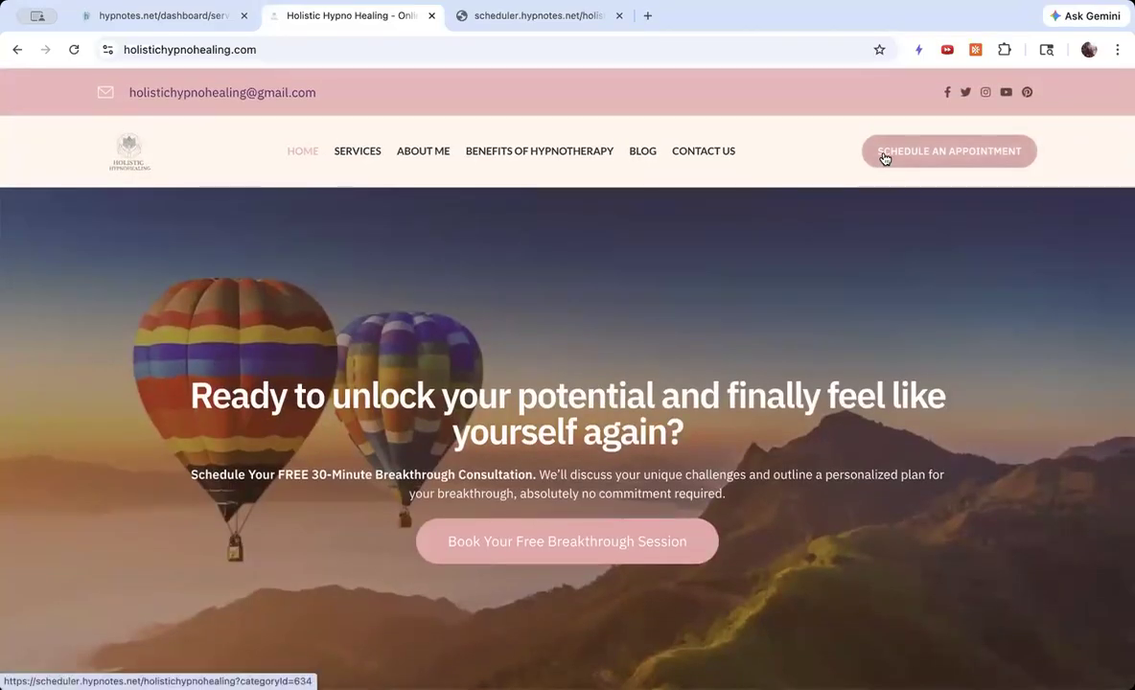
left_click(884, 157)
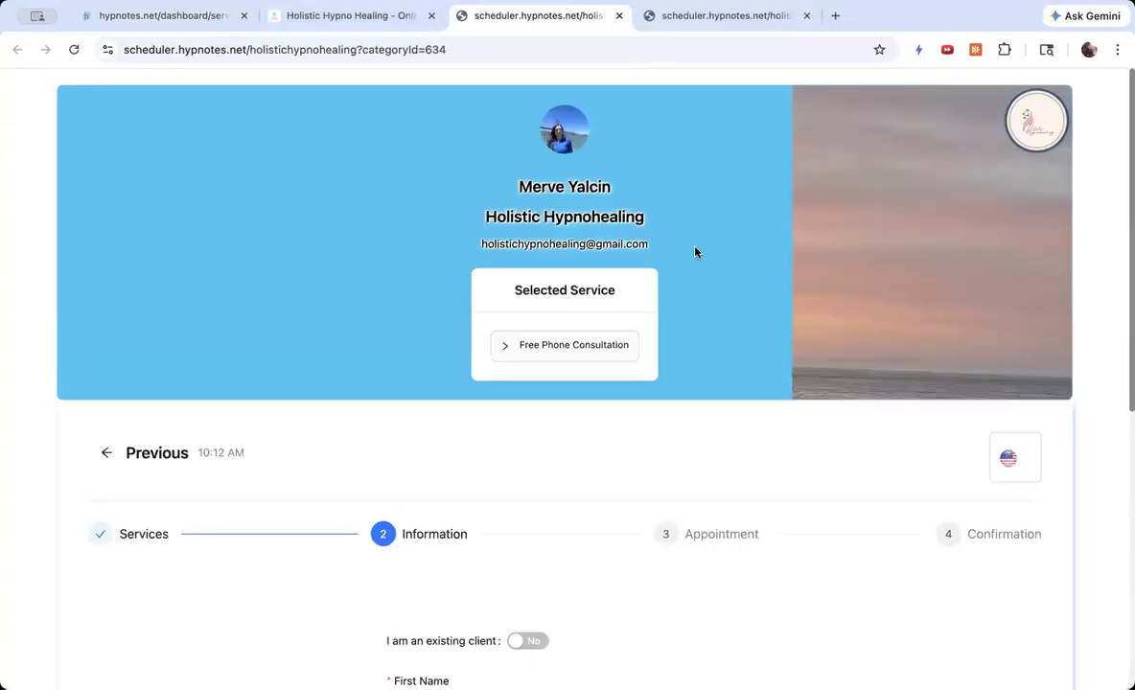
Step: Examine the booking form's existing-client option and its name, email, phone and time zone fields
scroll(696, 252, "down", 3)
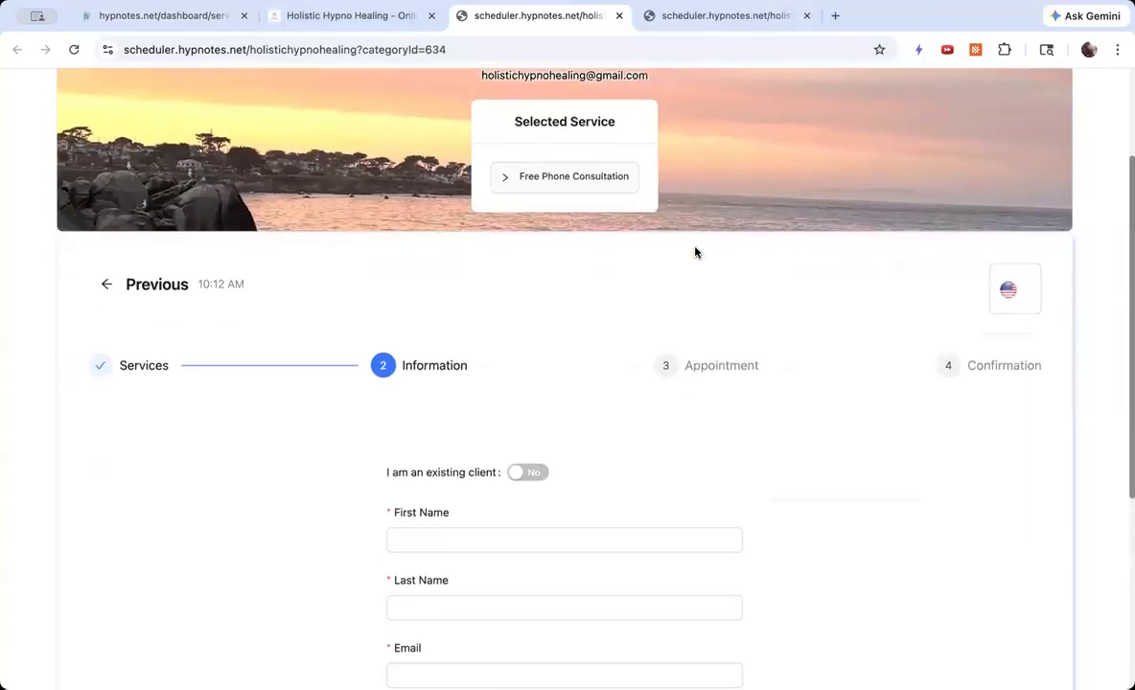
scroll(695, 252, "down", 3)
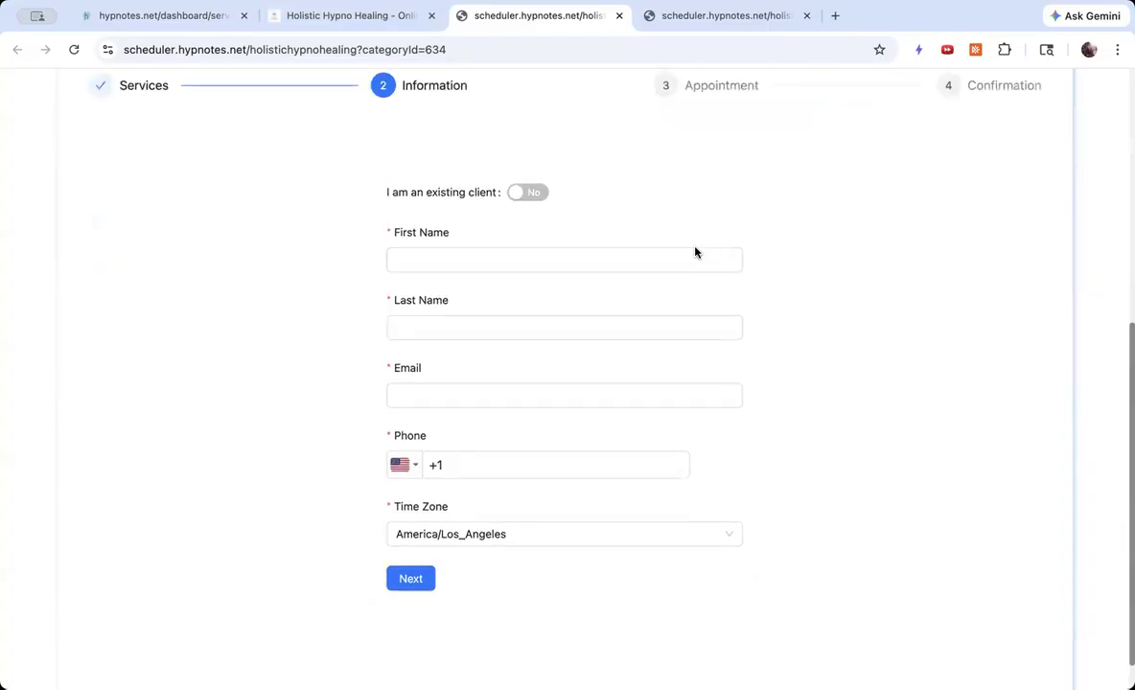
scroll(696, 252, "up", 1)
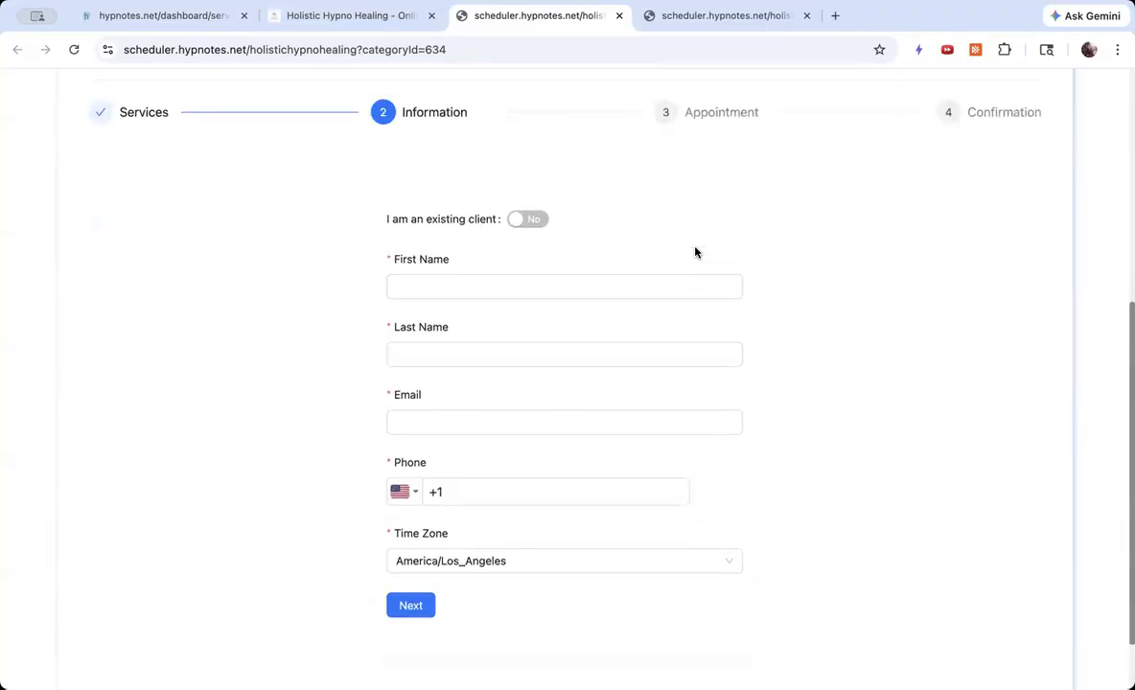
scroll(695, 252, "up", 5)
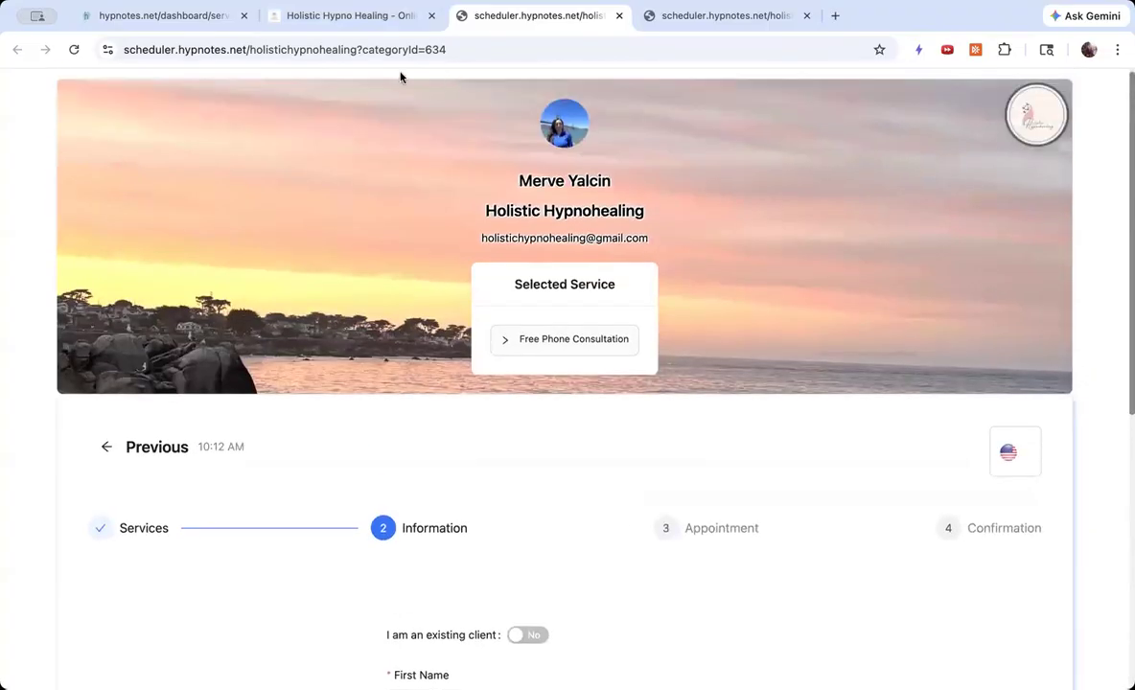
Step: Return to the Hypnotes services and view the package and group session listings
left_click(164, 15)
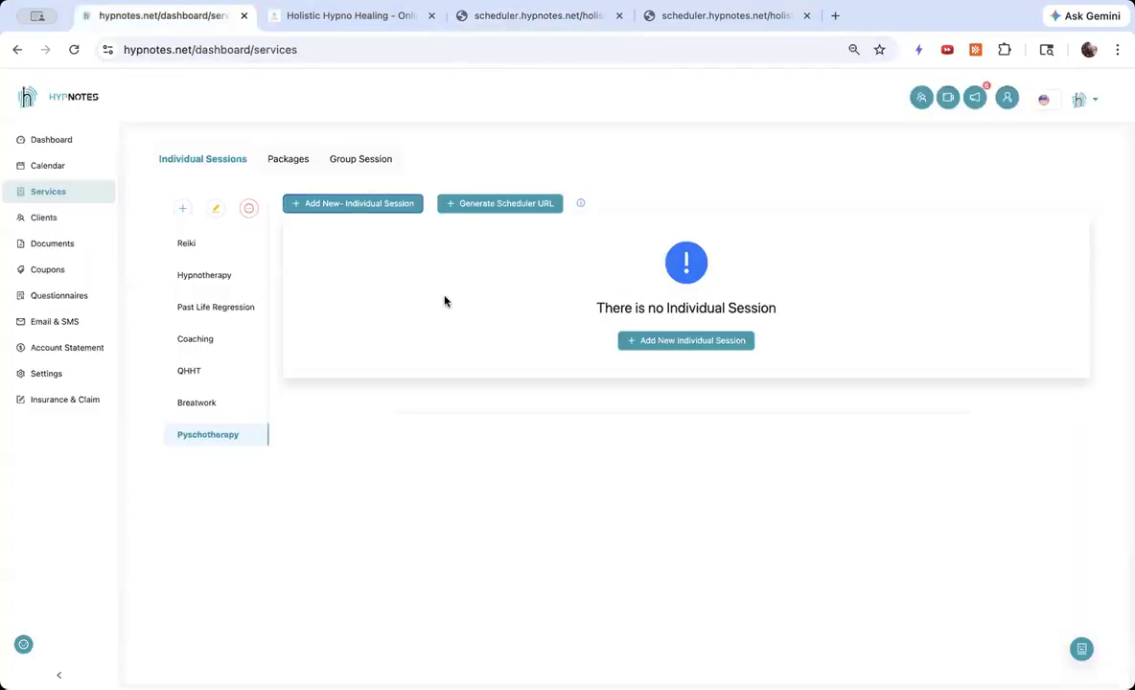
left_click(283, 160)
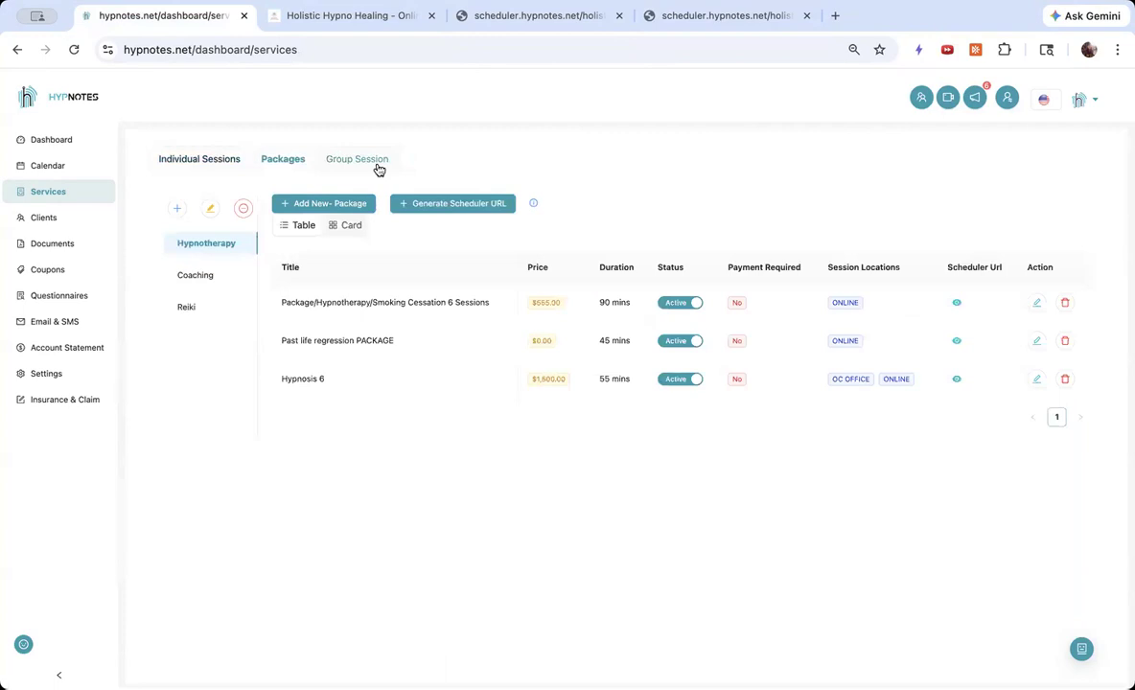
left_click(378, 163)
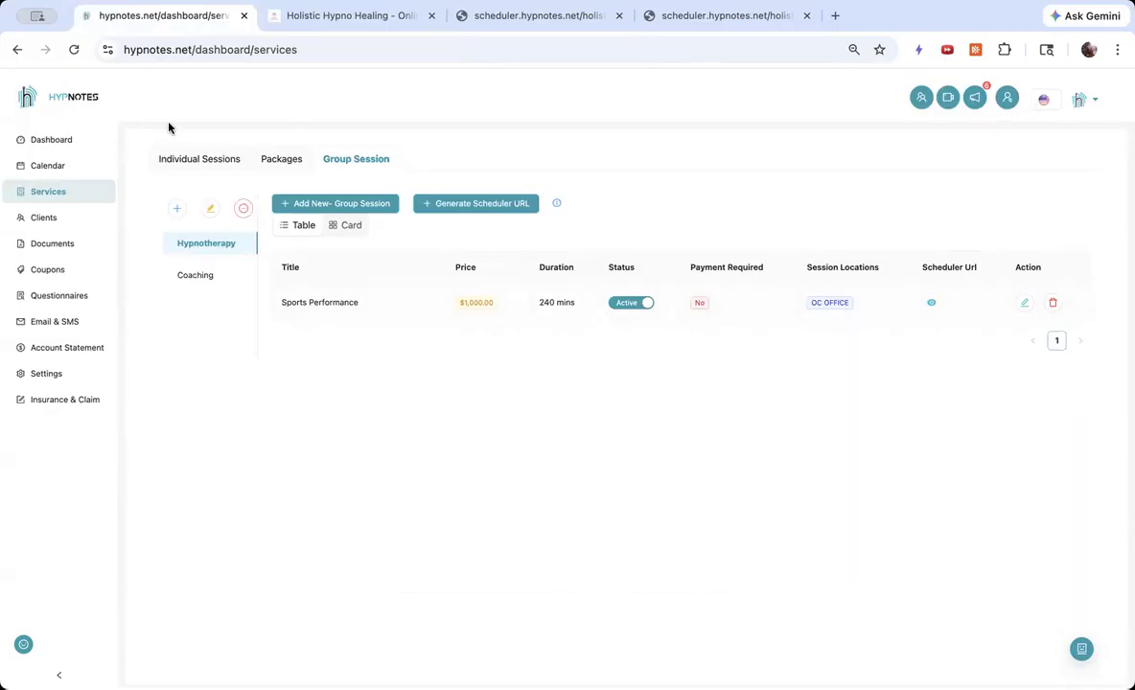
Step: View the active client list and the available client import methods, and dismiss the import dialog without choosing one
left_click(36, 220)
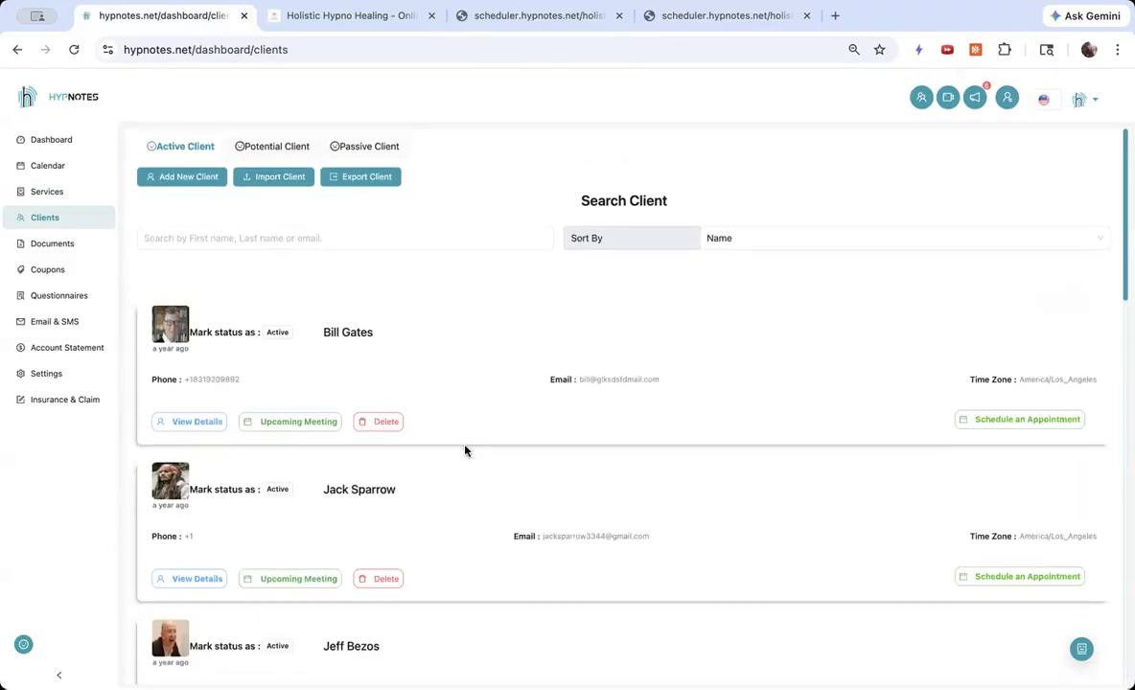
scroll(466, 451, "down", 1)
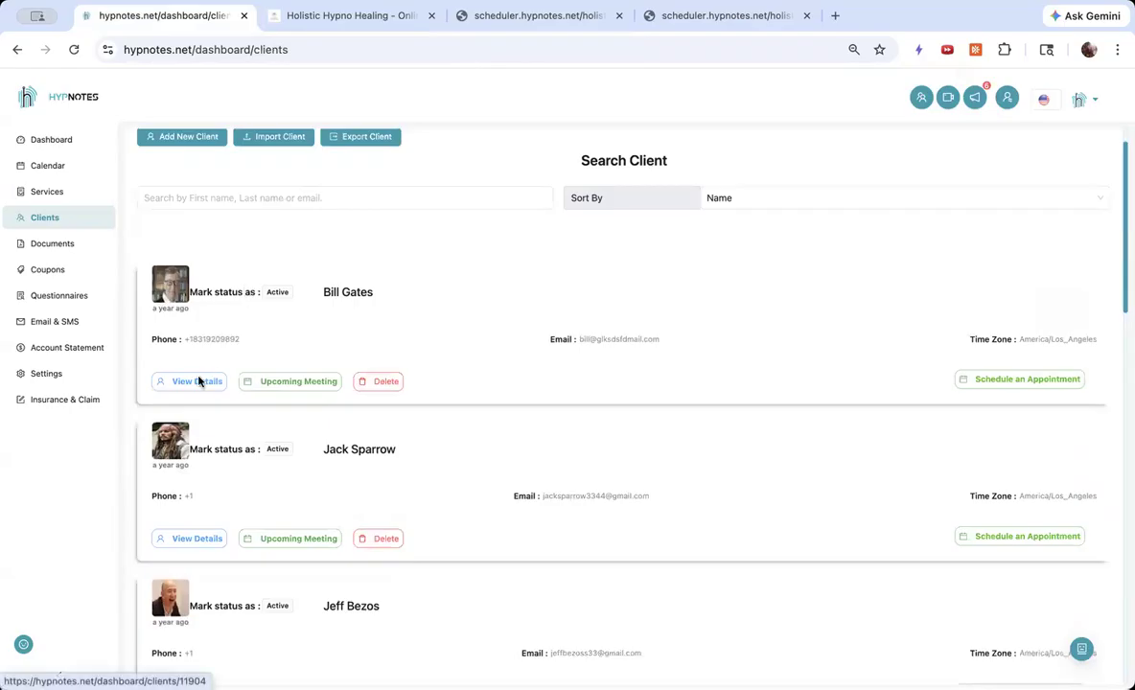
scroll(199, 373, "up", 1)
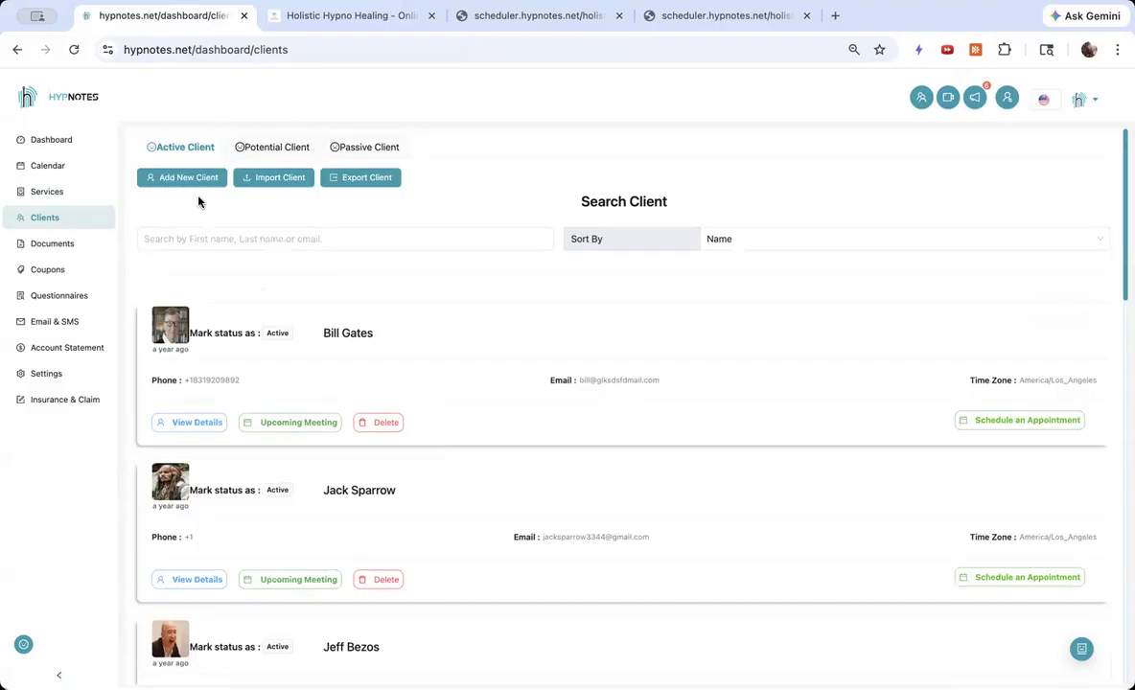
left_click(265, 178)
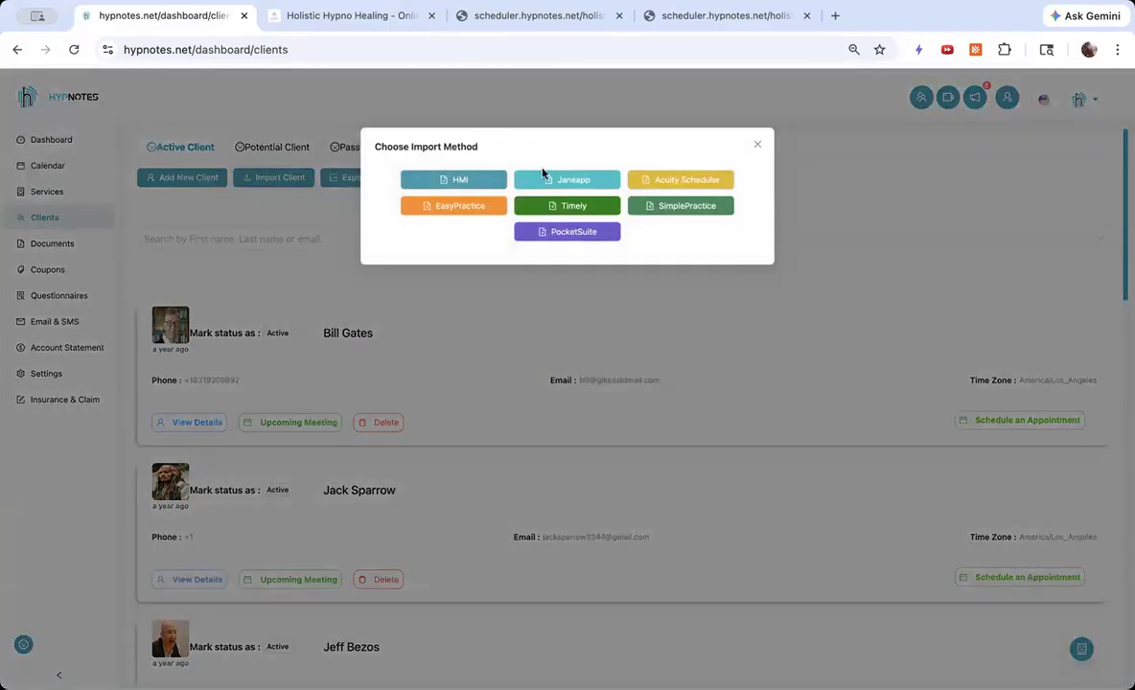
left_click(758, 146)
Step: Open the detailed record of the first client in the list and view the presenting issues
scroll(407, 339, "down", 1)
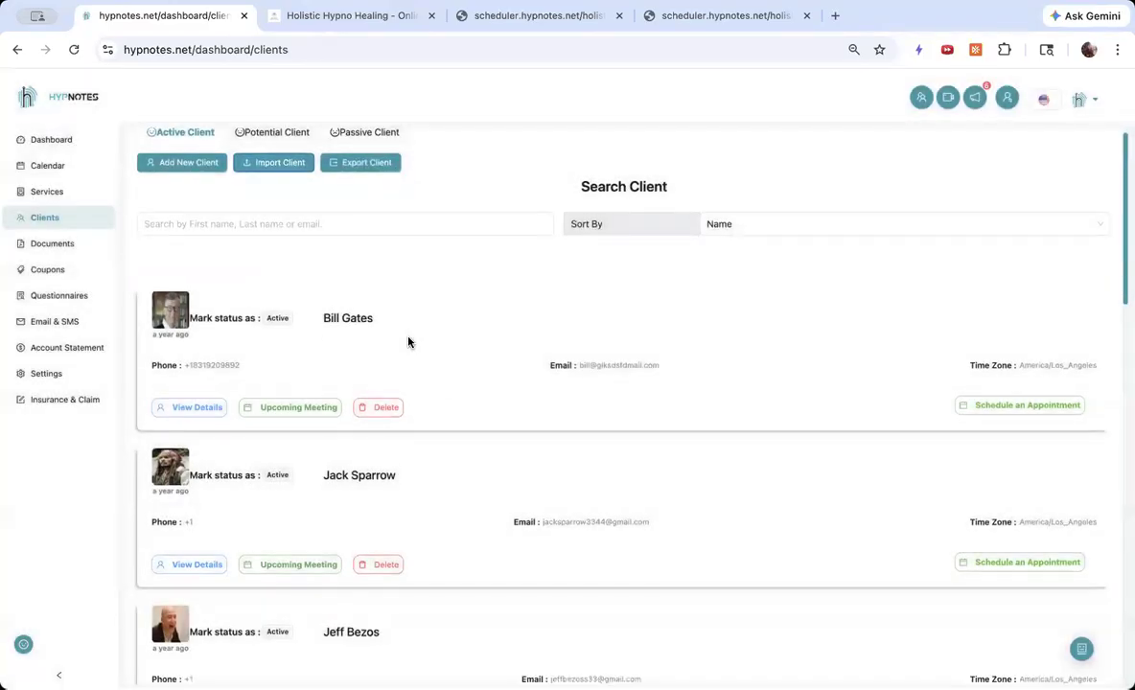
scroll(181, 412, "down", 3)
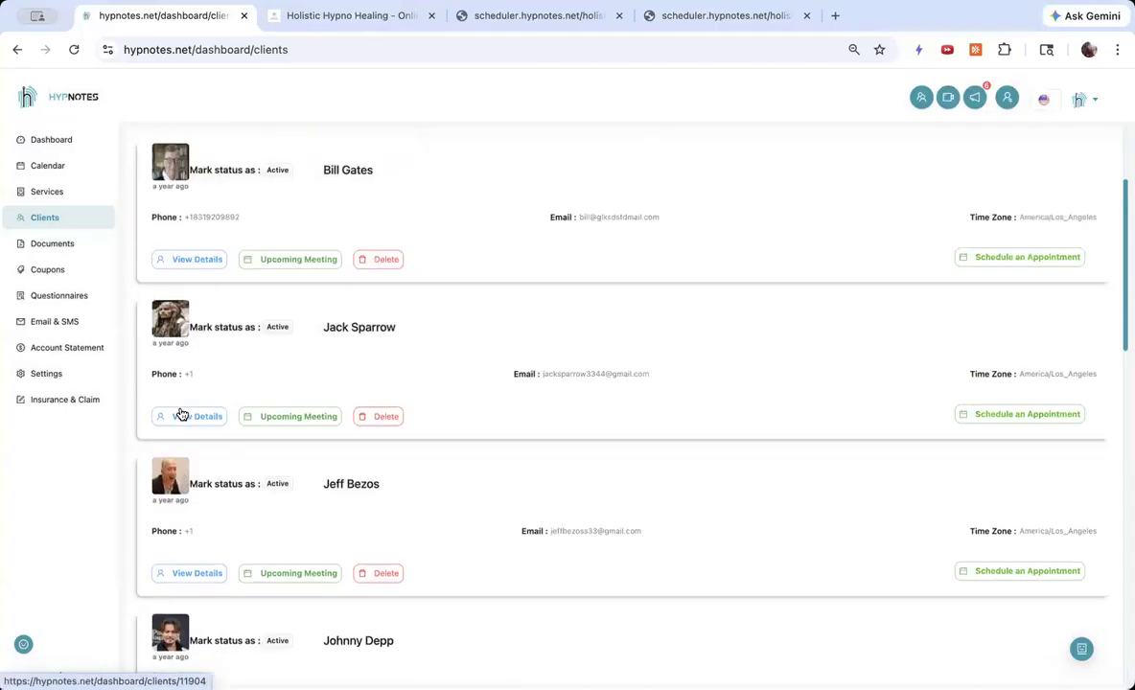
left_click(184, 260)
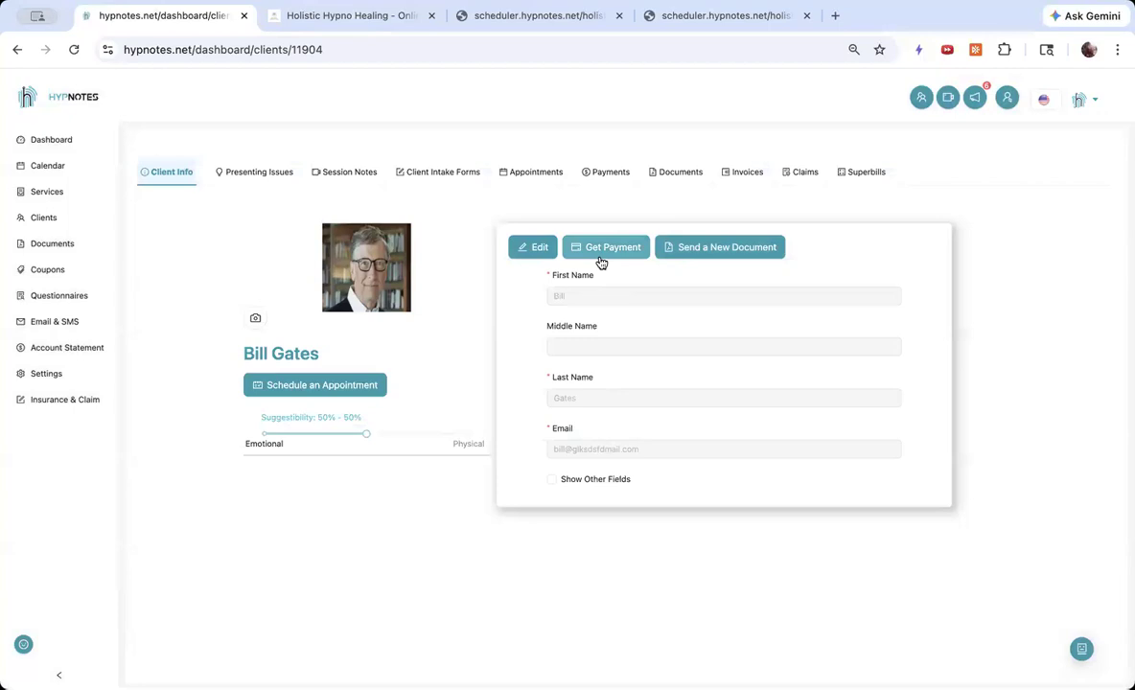
left_click(257, 174)
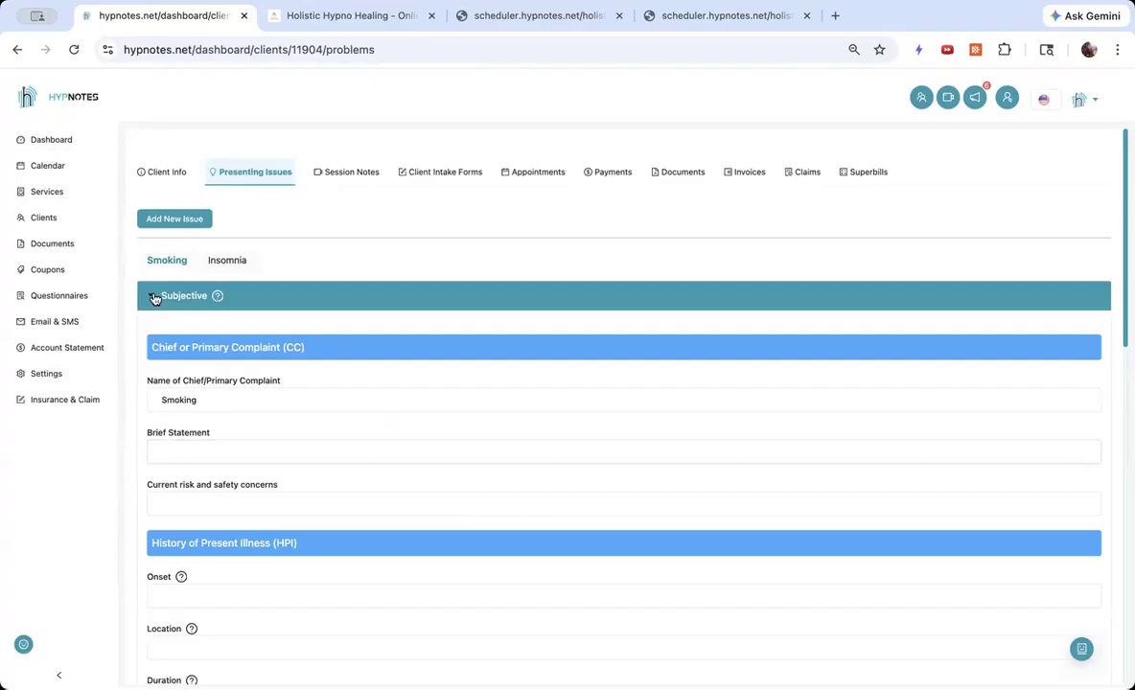
Step: Examine the Subjective and Objective sections of the client's Smoking issue, including illness history, patient history and psychological status fields
left_click(154, 297)
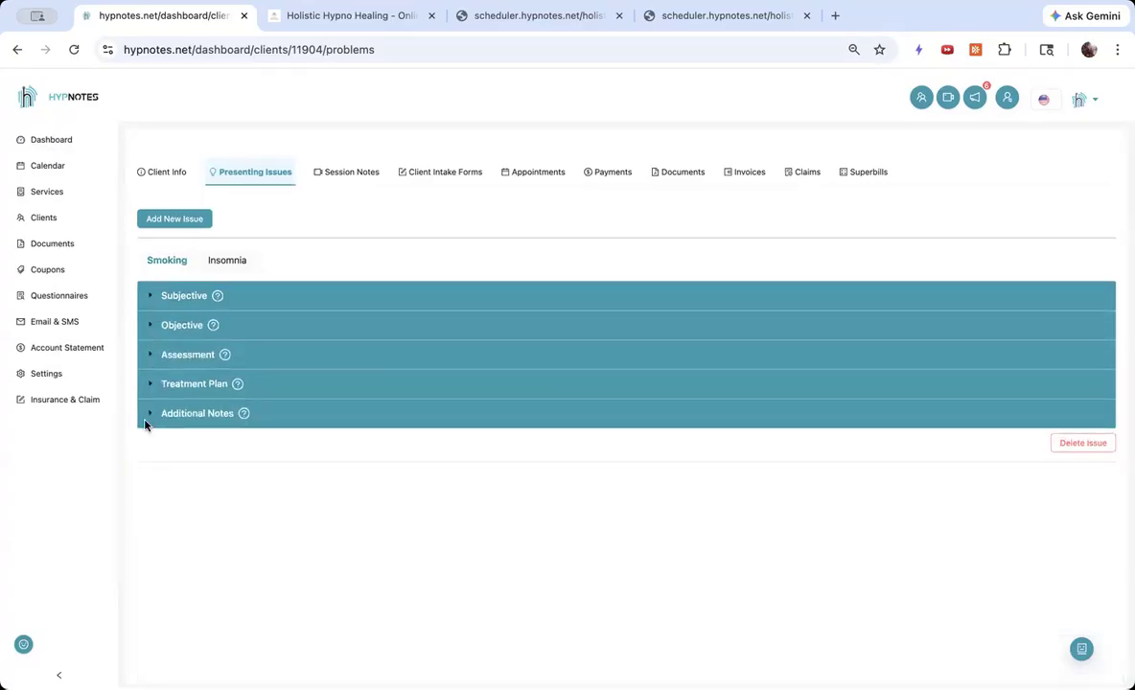
left_click(152, 298)
scroll(164, 410, "down", 5)
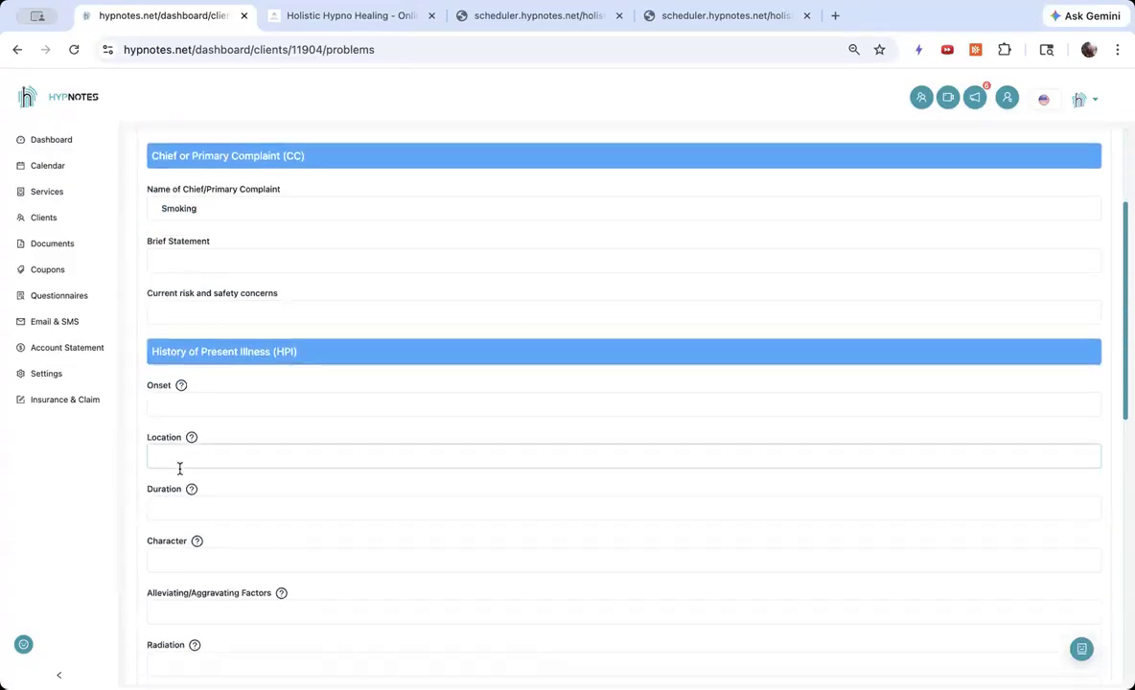
scroll(179, 470, "down", 8)
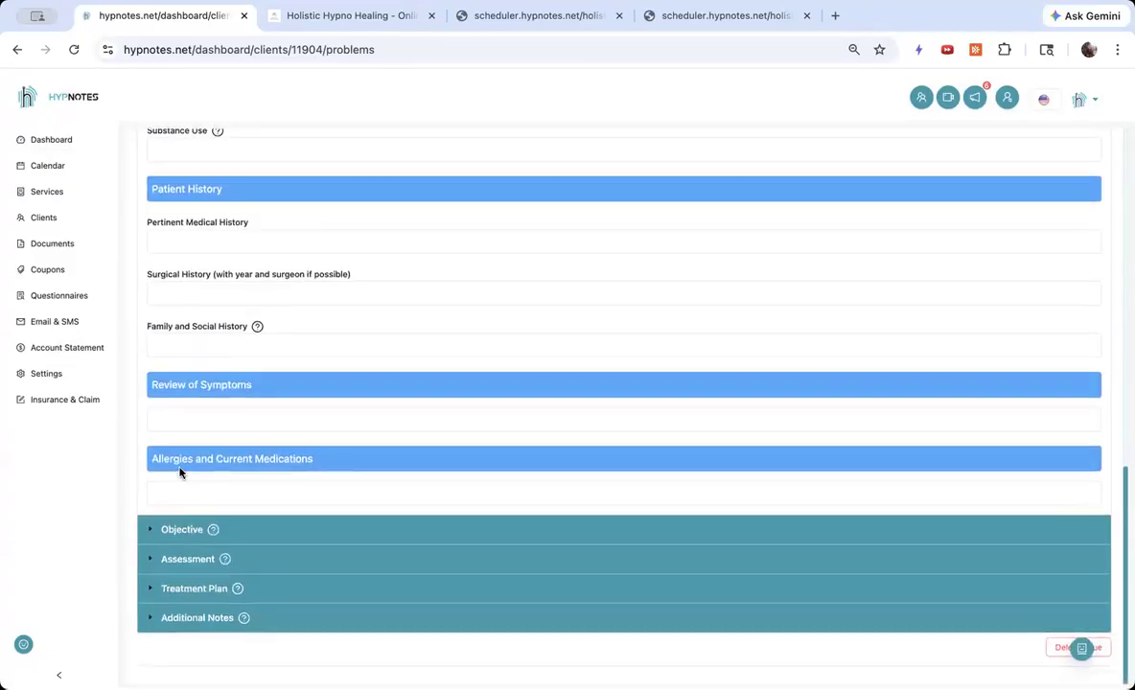
left_click(162, 530)
scroll(170, 532, "down", 3)
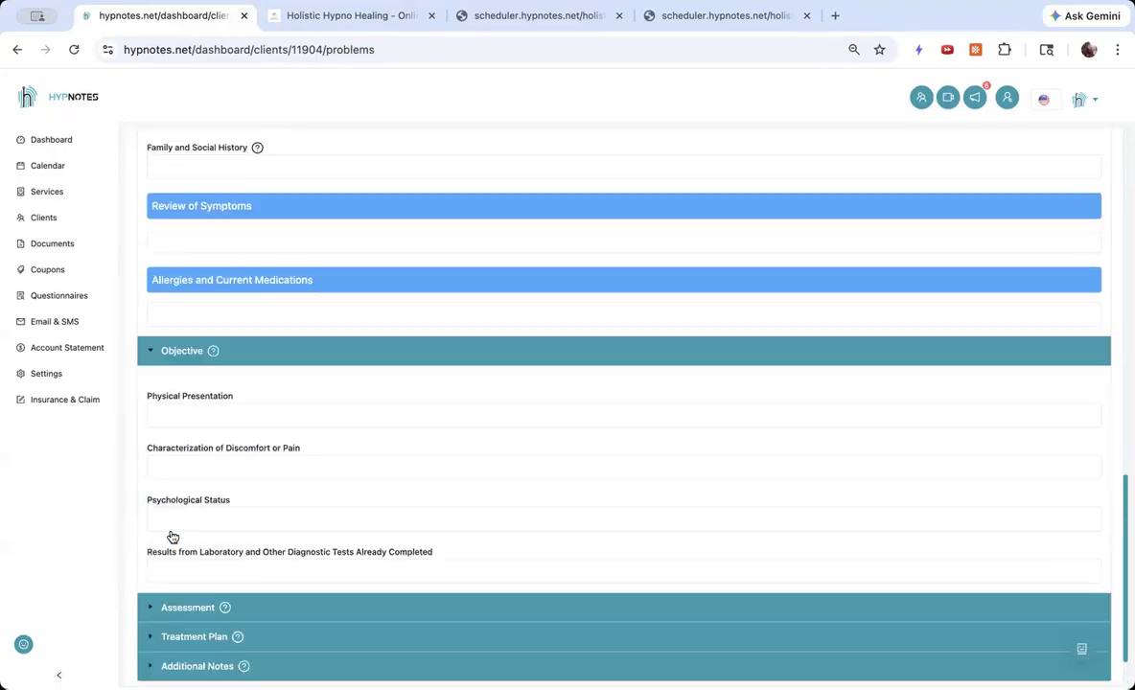
scroll(167, 604, "up", 10)
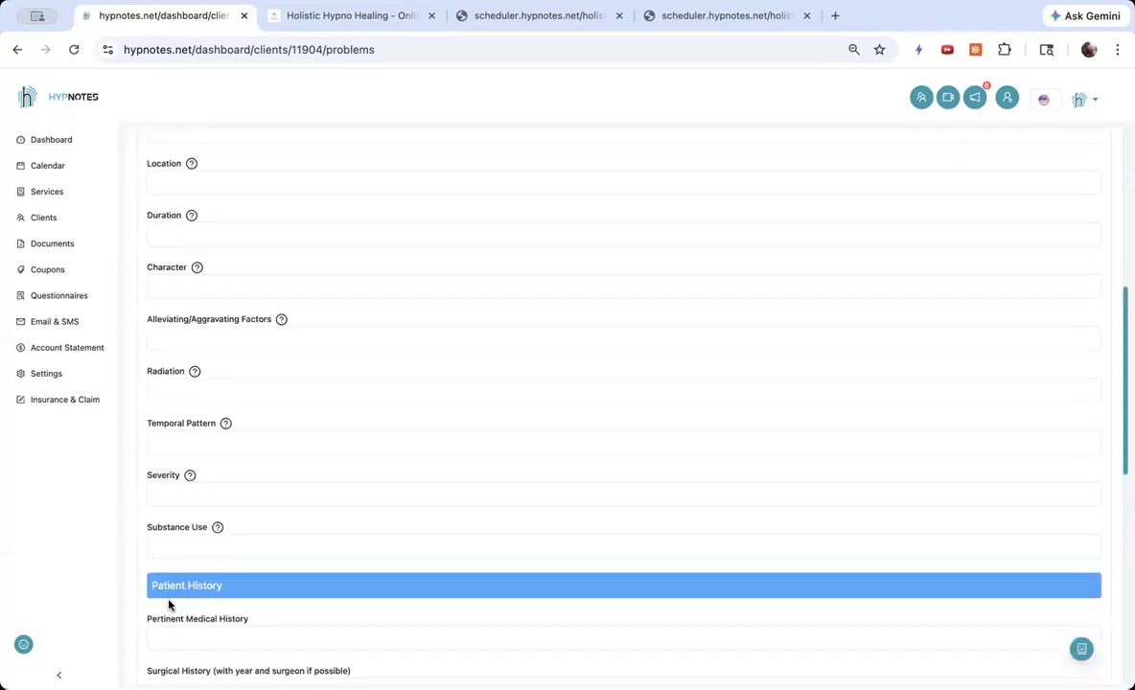
scroll(169, 602, "up", 5)
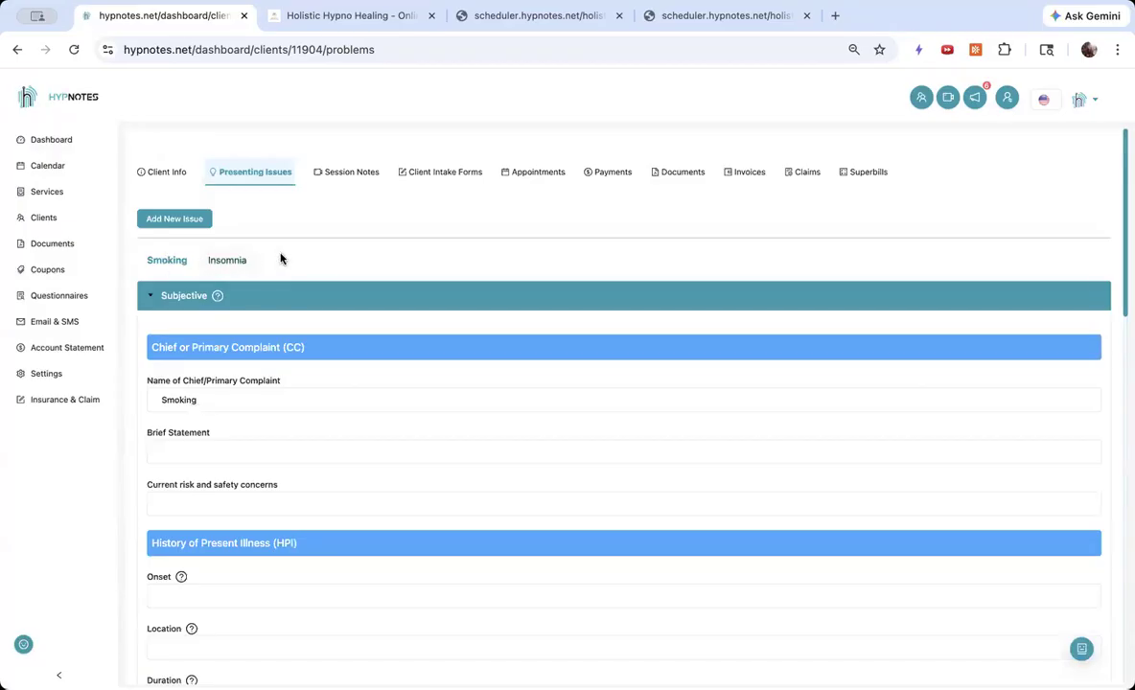
Step: View the Insomnia issue and return to Smoking, and look at the form for adding a new issue without submitting it
left_click(240, 261)
left_click(171, 262)
left_click(185, 221)
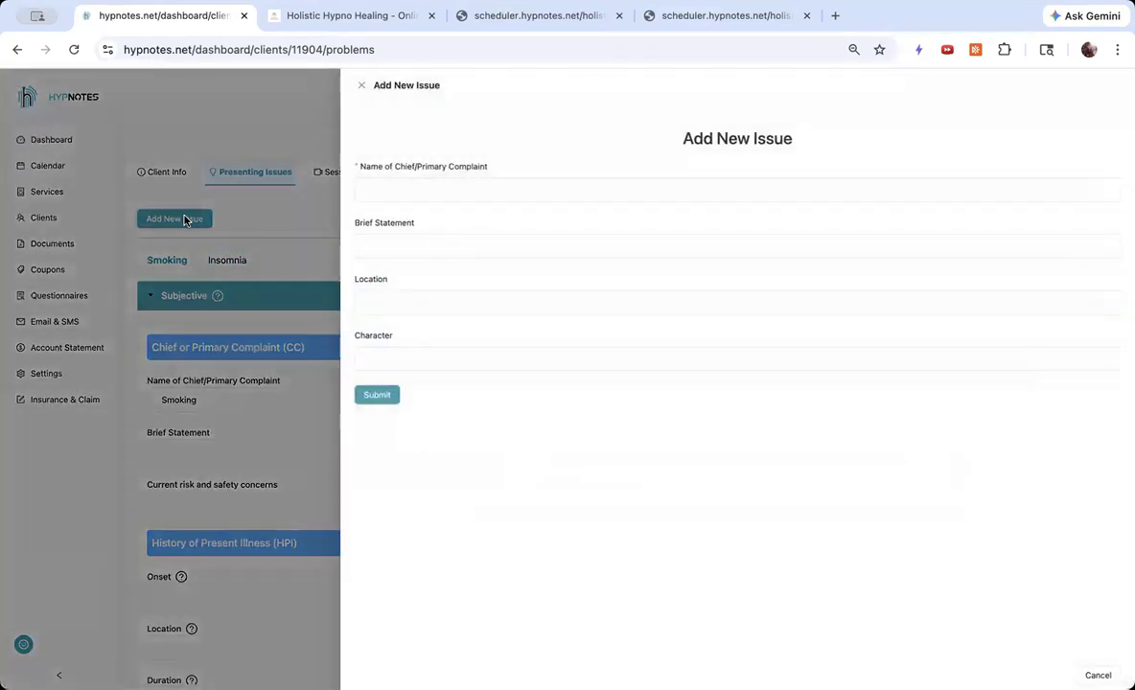
left_click(358, 87)
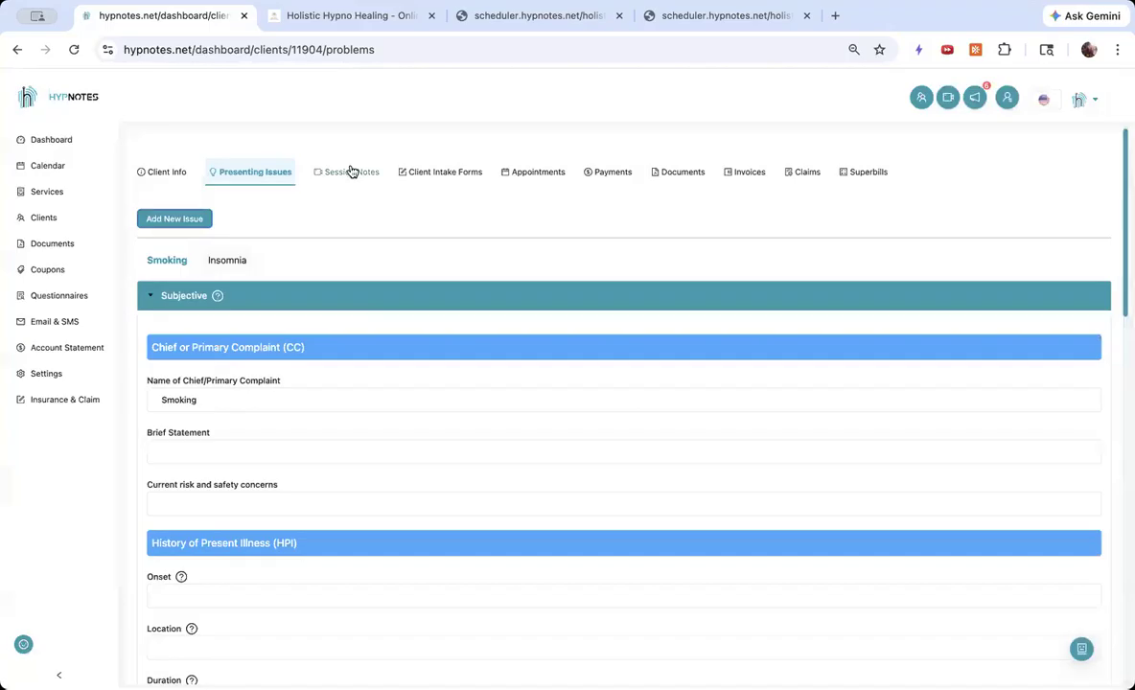
Step: Link the Smoking and Insomnia issues to the client's 18.03.2026 session note
left_click(352, 172)
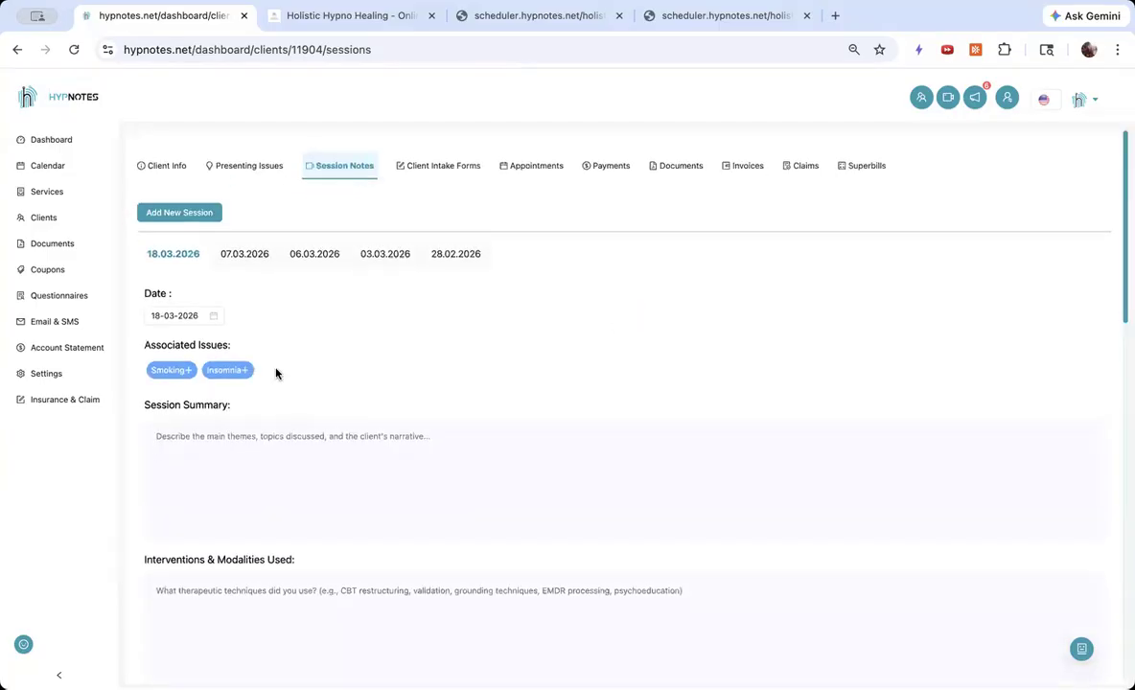
left_click(178, 369)
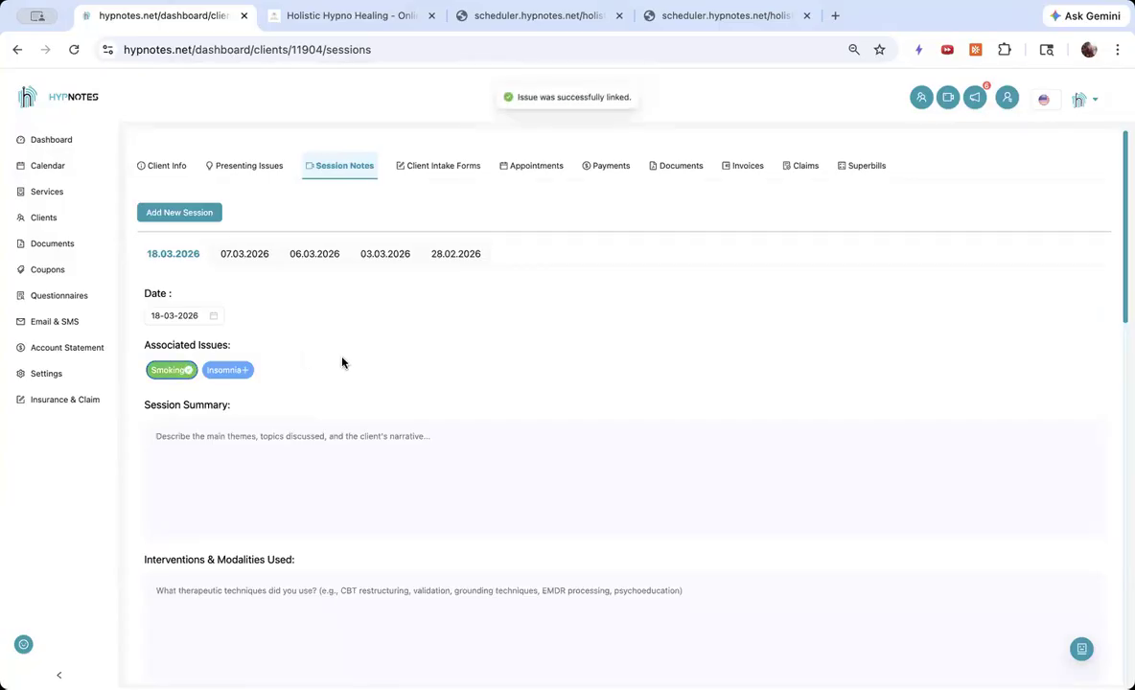
left_click(233, 375)
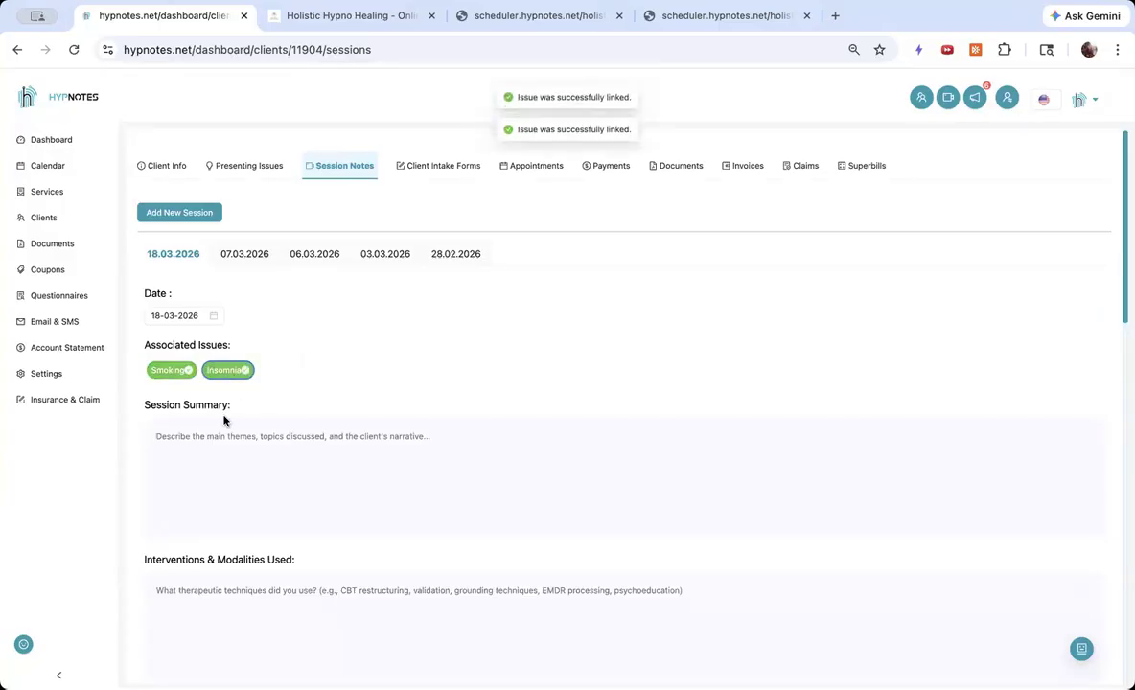
Step: Examine the session note's fields from Session Summary to Risk Assessment, plus its recording upload, attachments, voice notes and saved recordings areas
scroll(201, 427, "down", 3)
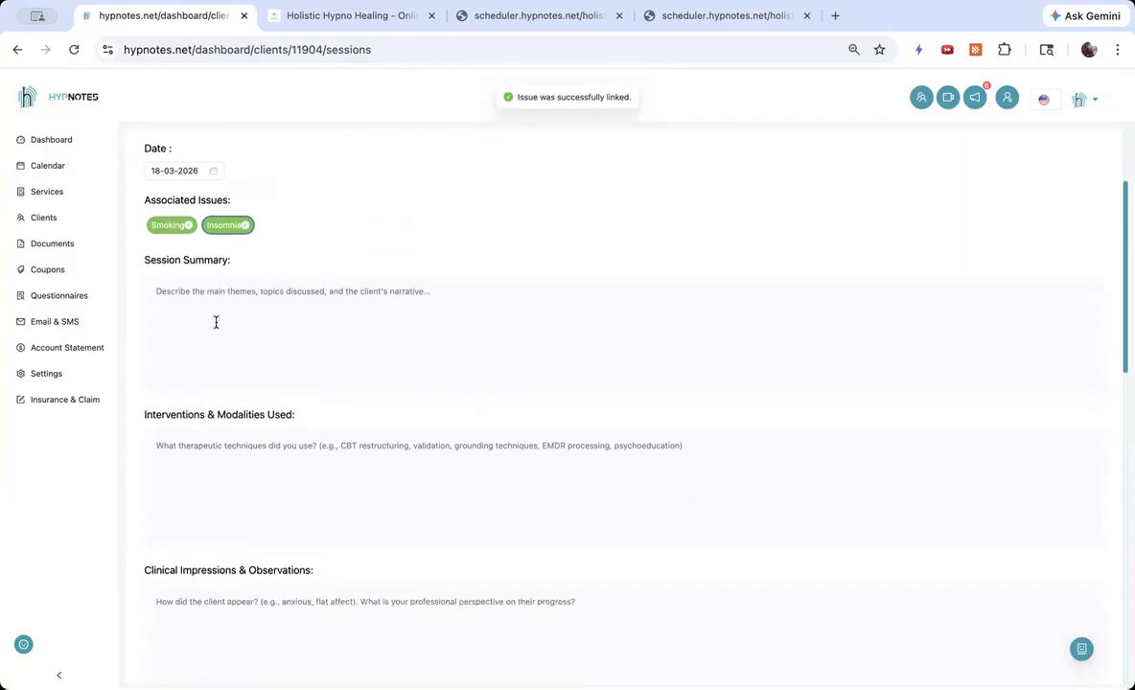
scroll(276, 395, "down", 1)
scroll(276, 395, "down", 1)
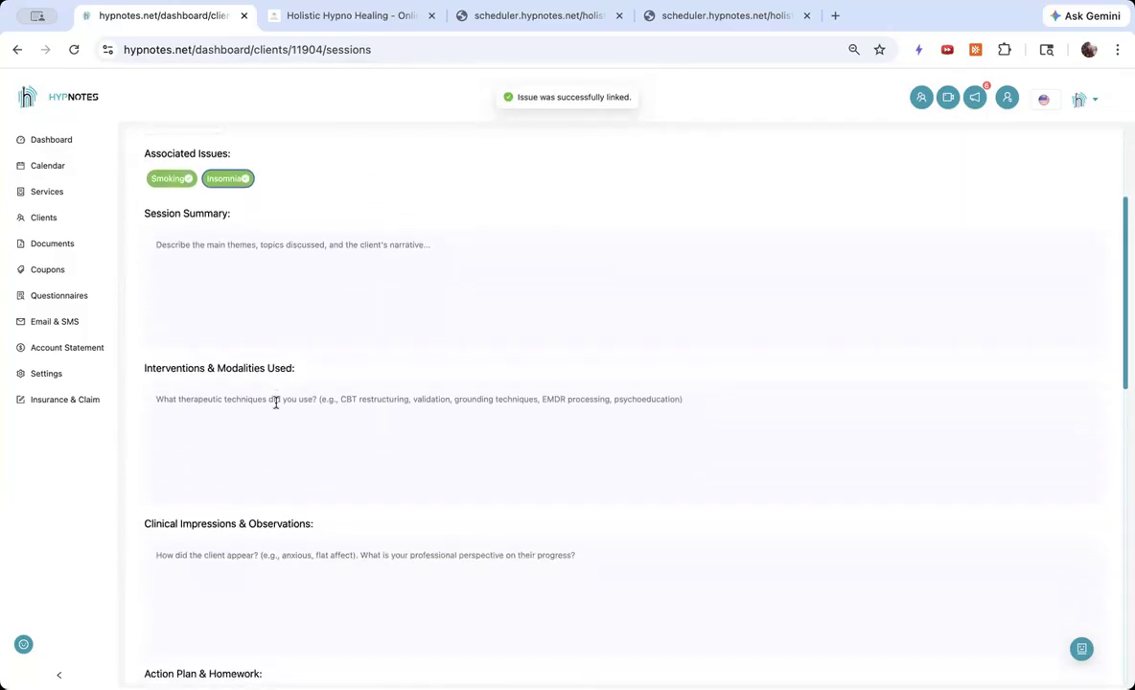
scroll(276, 403, "down", 1)
scroll(276, 402, "down", 4)
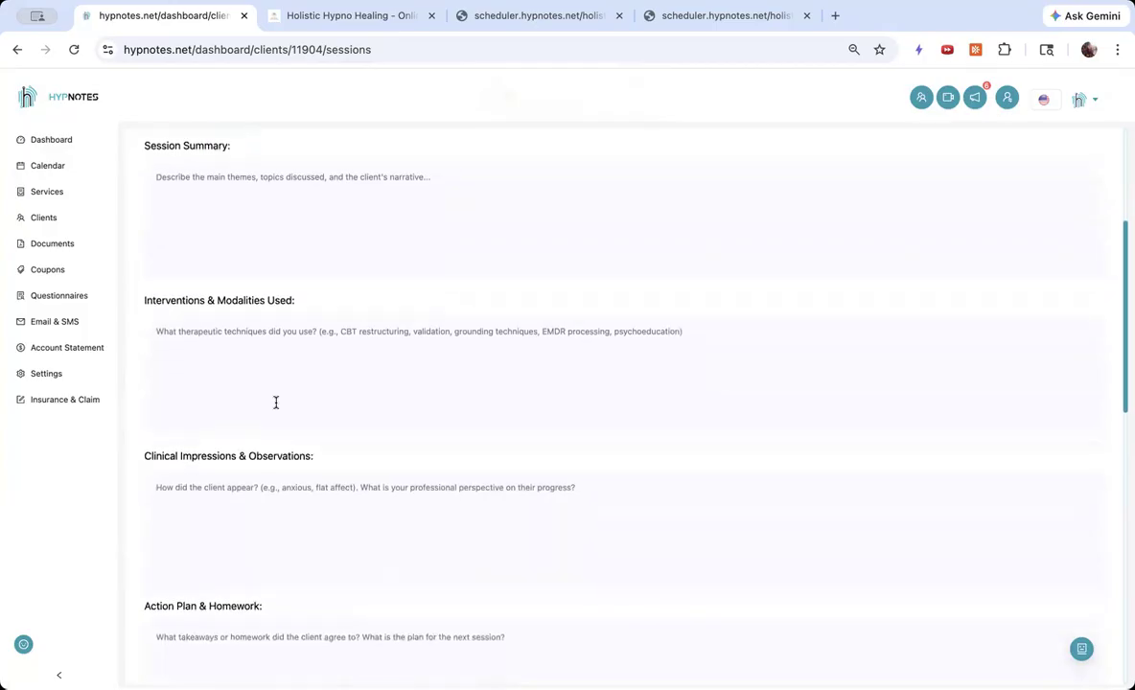
scroll(276, 403, "down", 2)
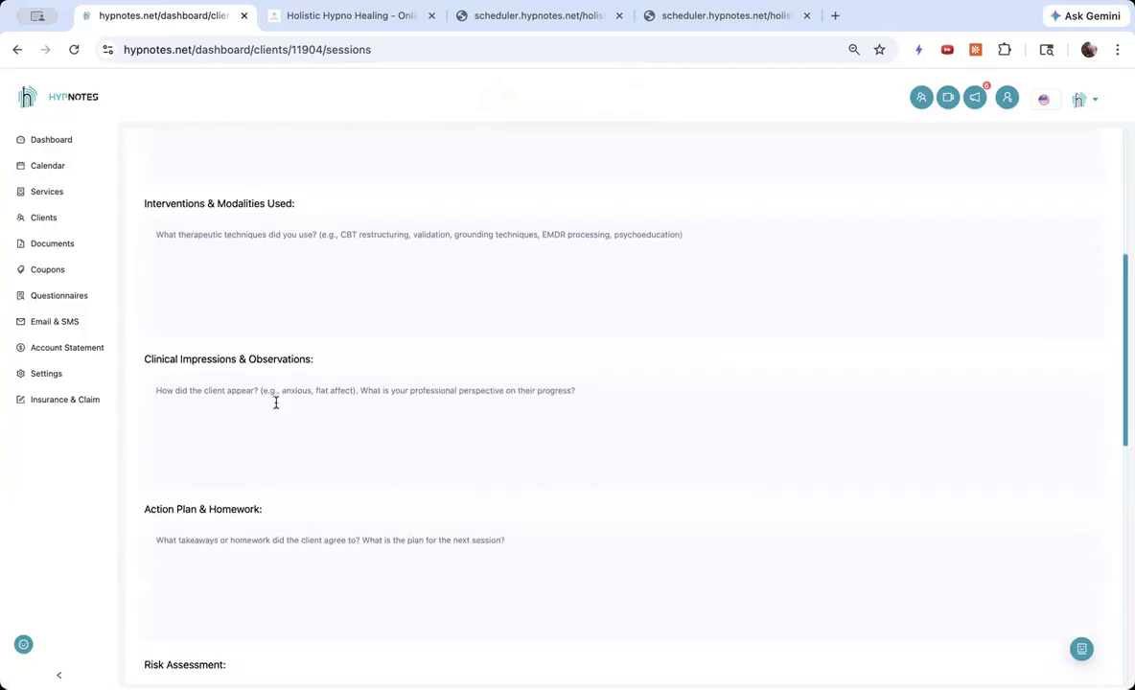
scroll(276, 402, "down", 7)
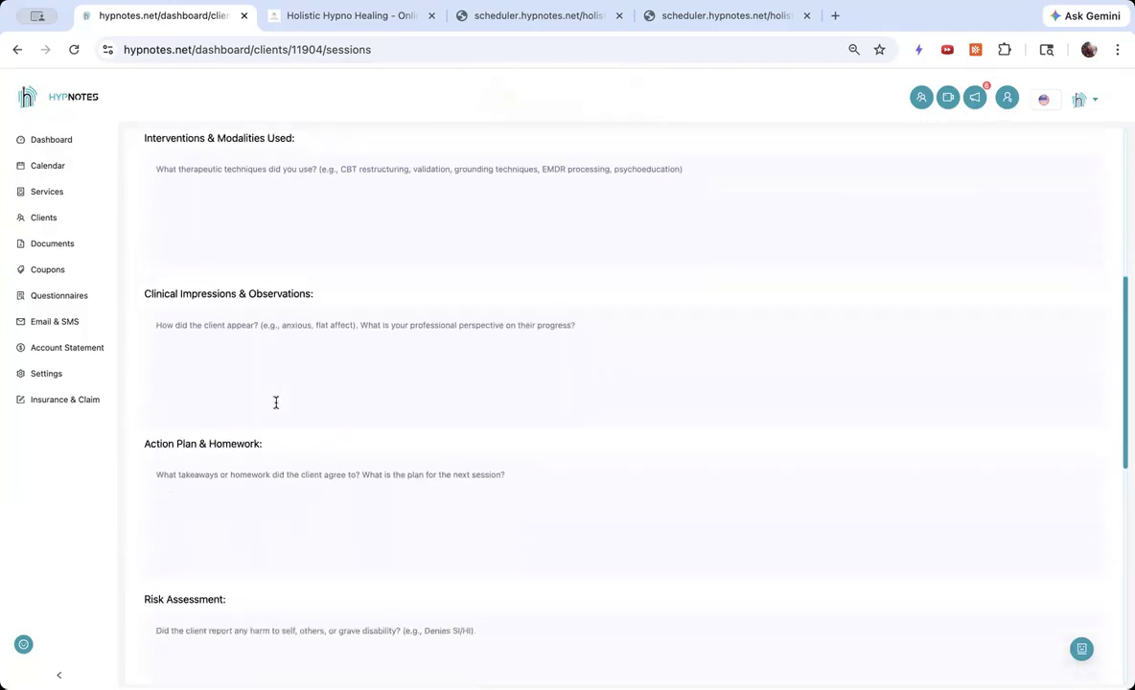
scroll(276, 403, "down", 3)
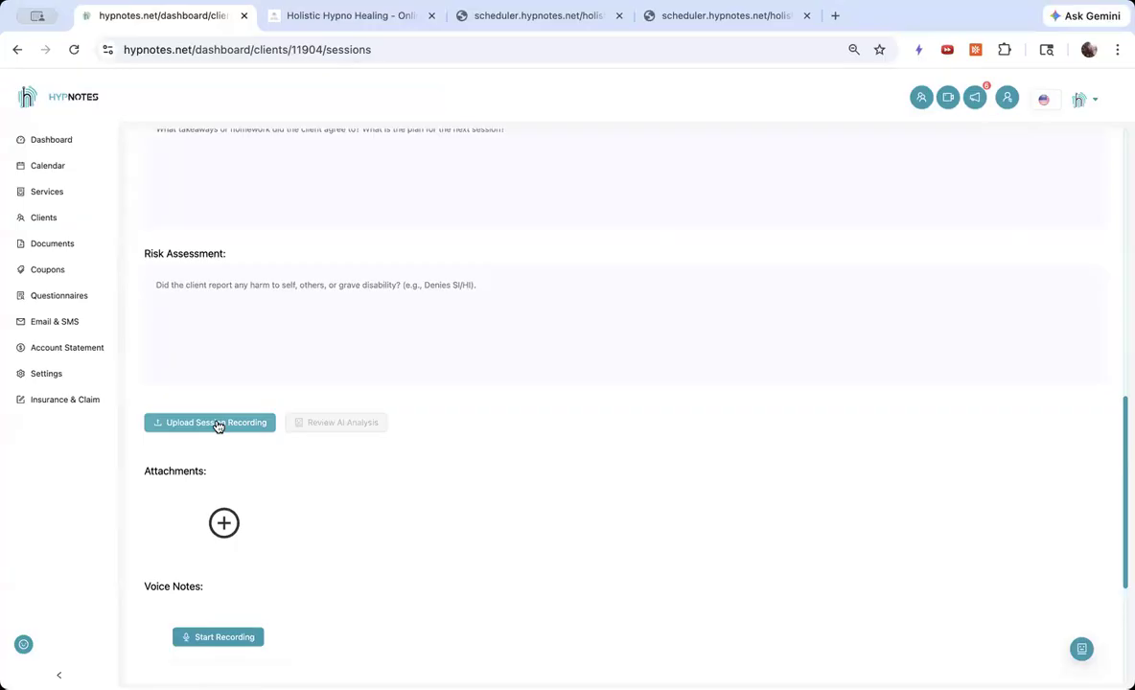
scroll(377, 352, "down", 3)
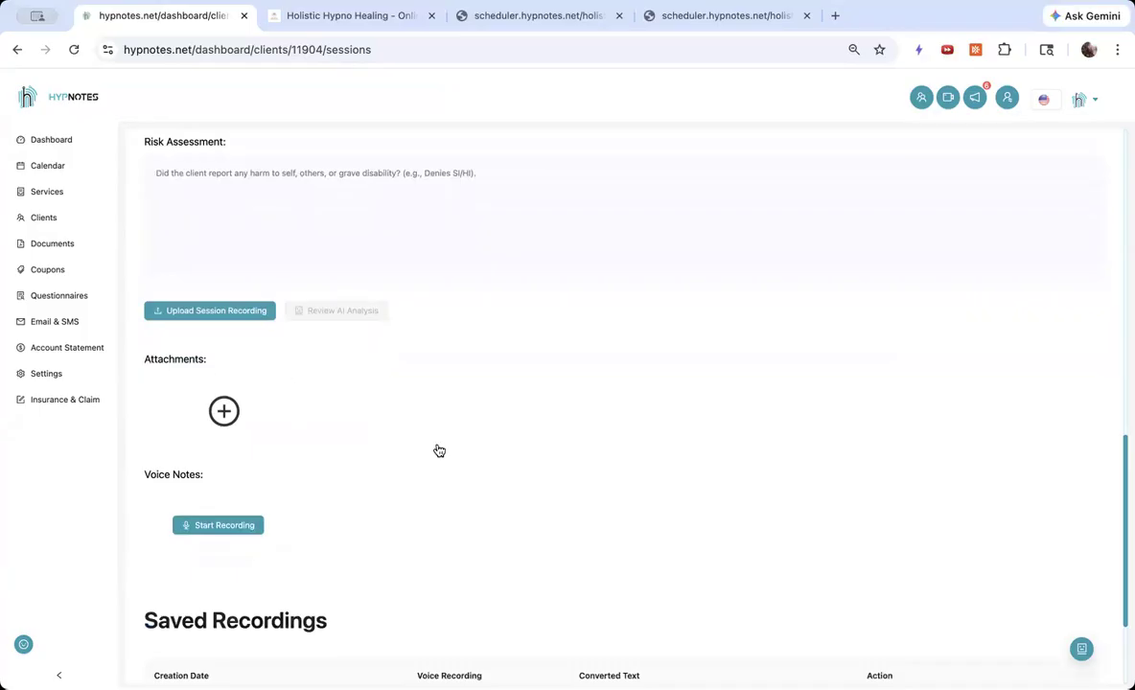
scroll(438, 449, "down", 2)
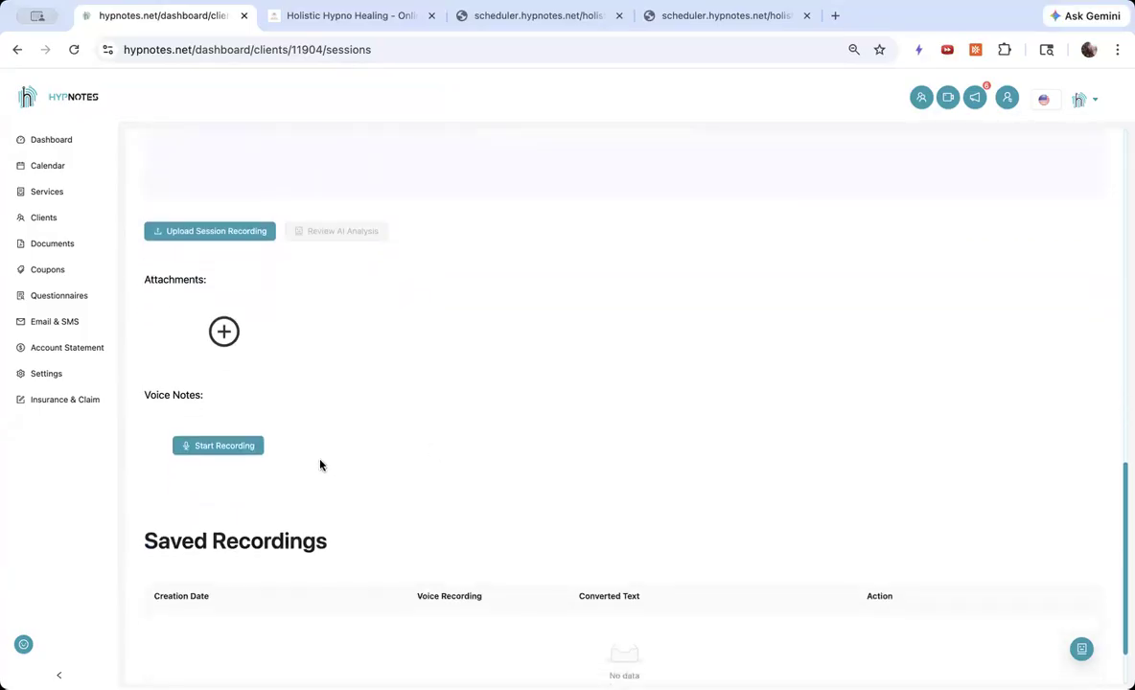
scroll(320, 466, "down", 2)
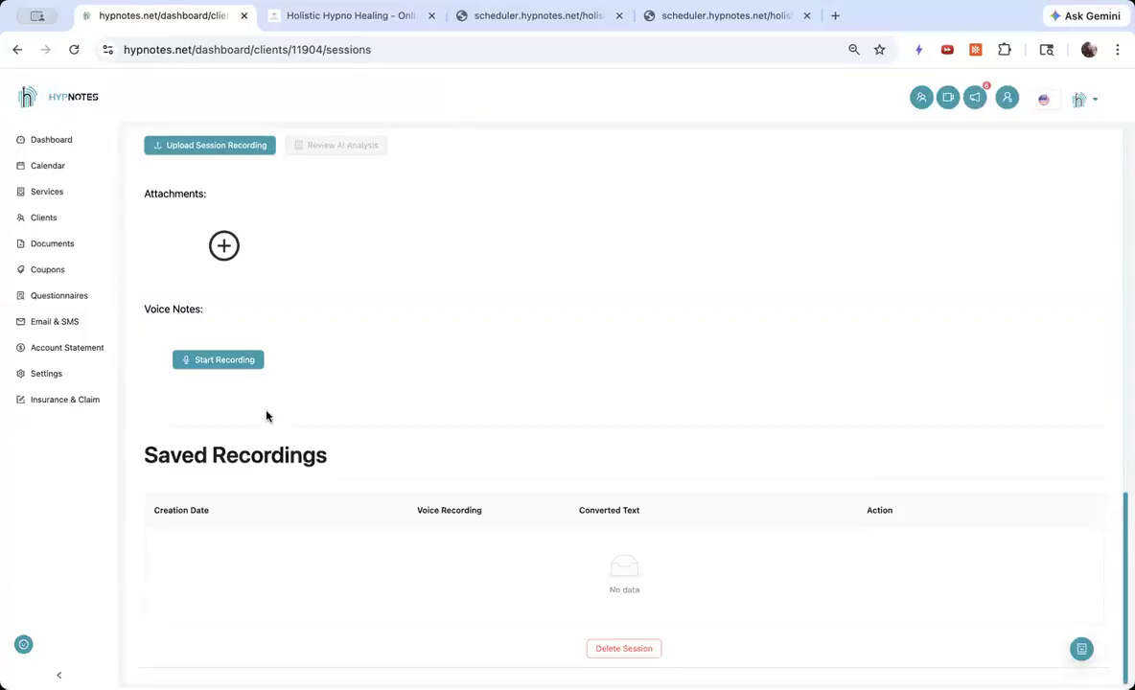
Step: Record a voice note of about 22 seconds for the session and convert the saved recording to text
left_click(235, 370)
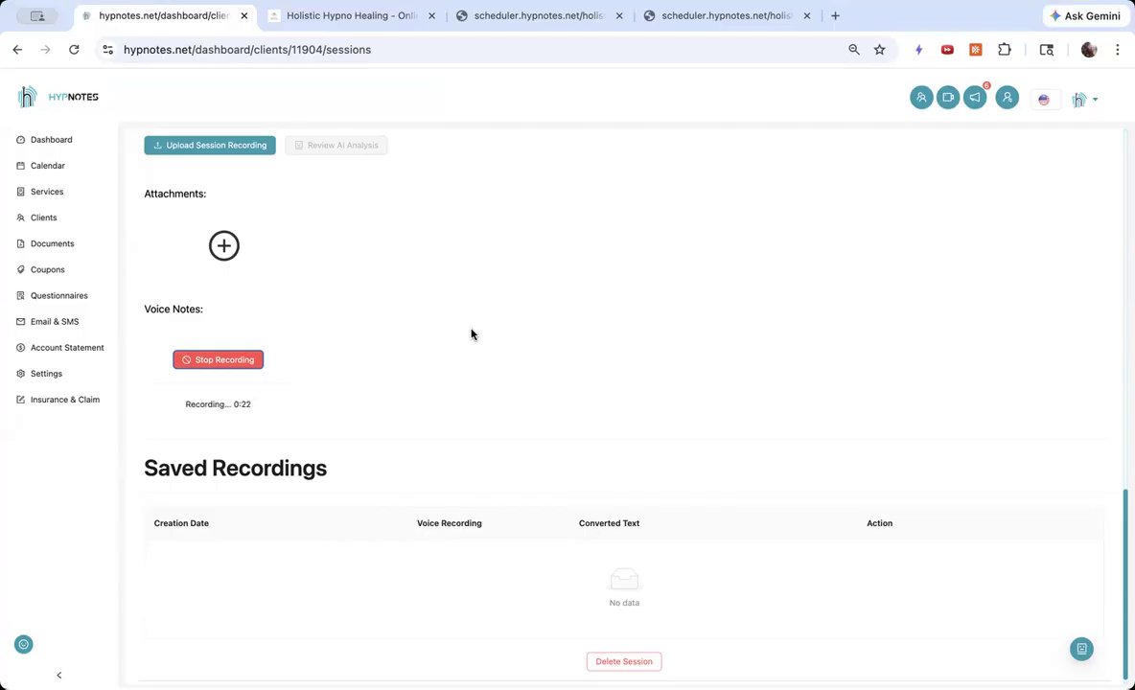
left_click(232, 364)
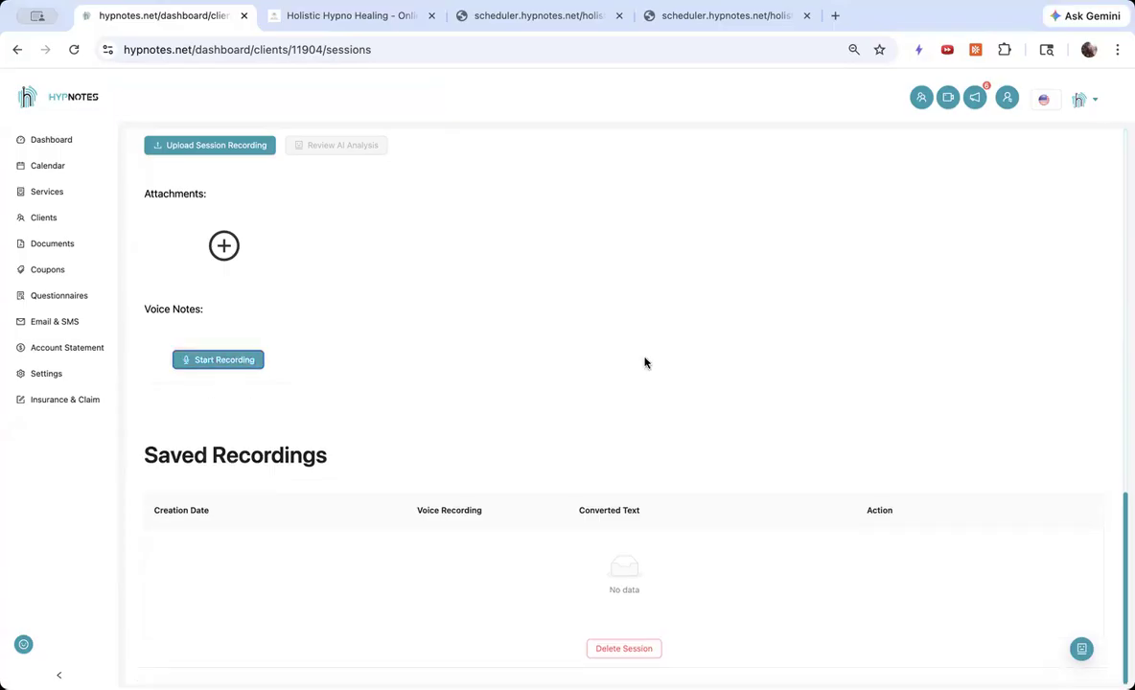
scroll(645, 362, "down", 1)
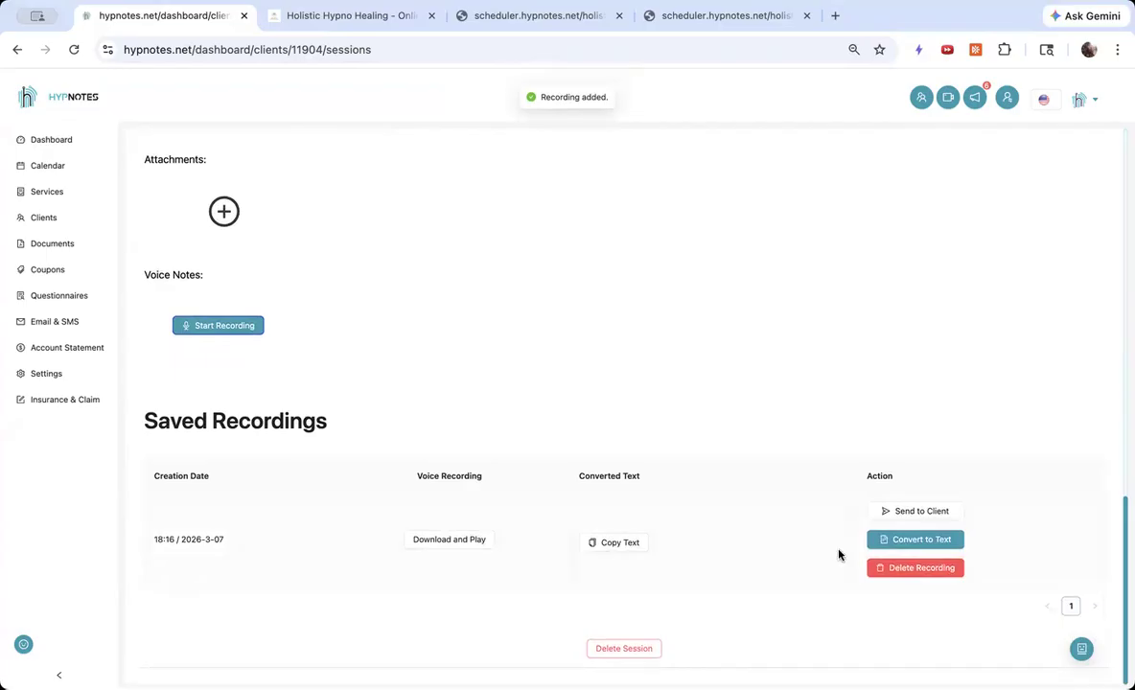
left_click(892, 542)
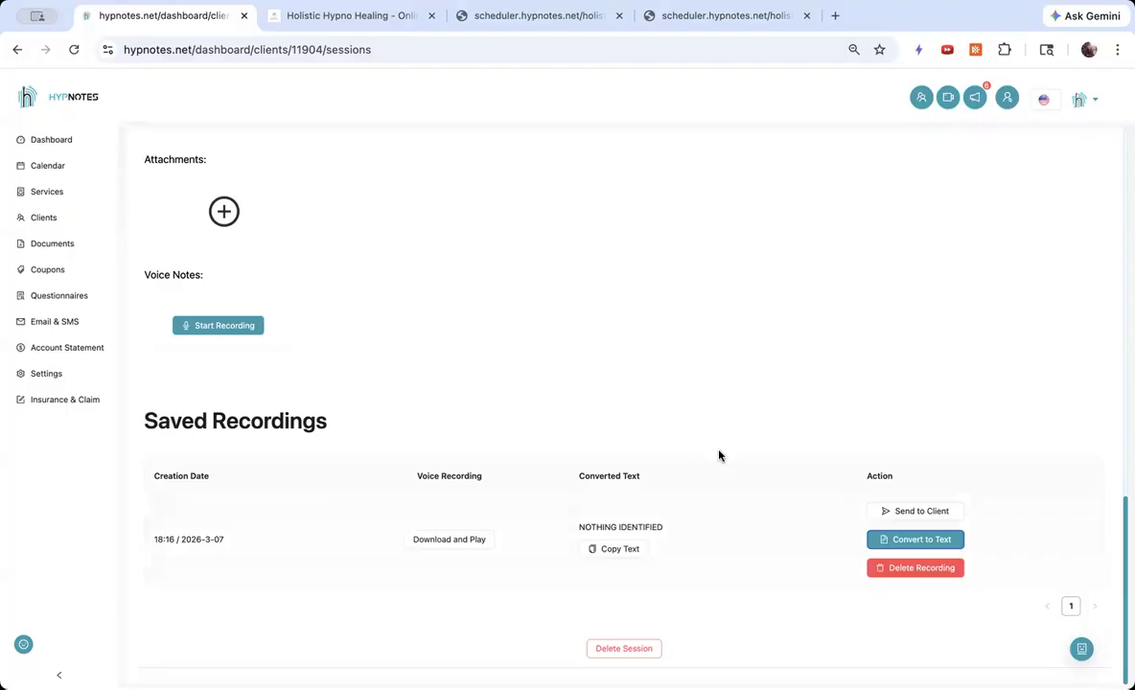
Step: Copy the recording's converted text into the Risk Assessment field, and clear that field again
left_click(618, 551)
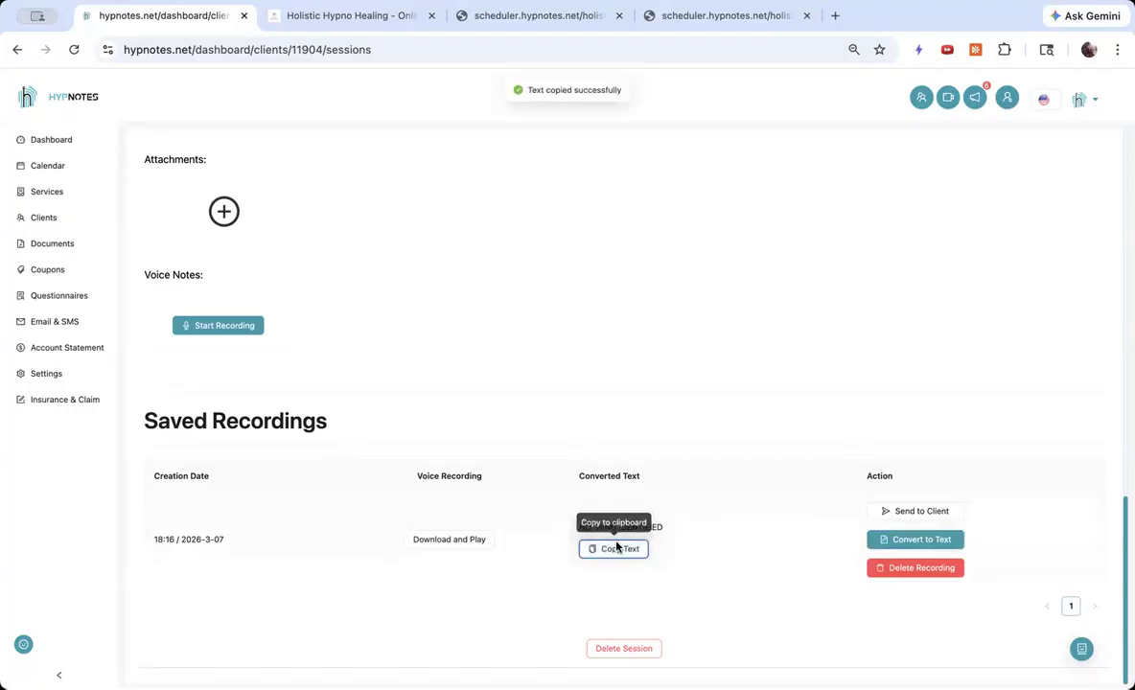
scroll(618, 451, "up", 5)
type("NOTHING IDENTIFIED")
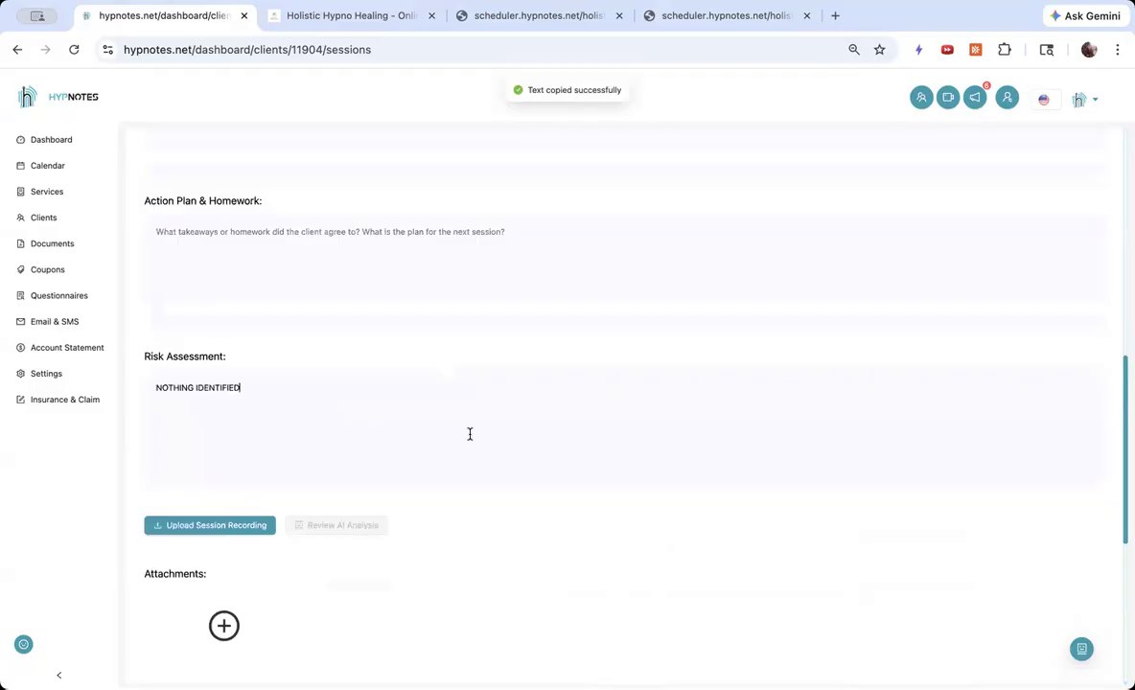
left_click_drag(250, 394, 116, 386)
key("BackSpace")
Step: Delete the saved voice recording from the session note
scroll(525, 436, "down", 3)
scroll(526, 440, "down", 2)
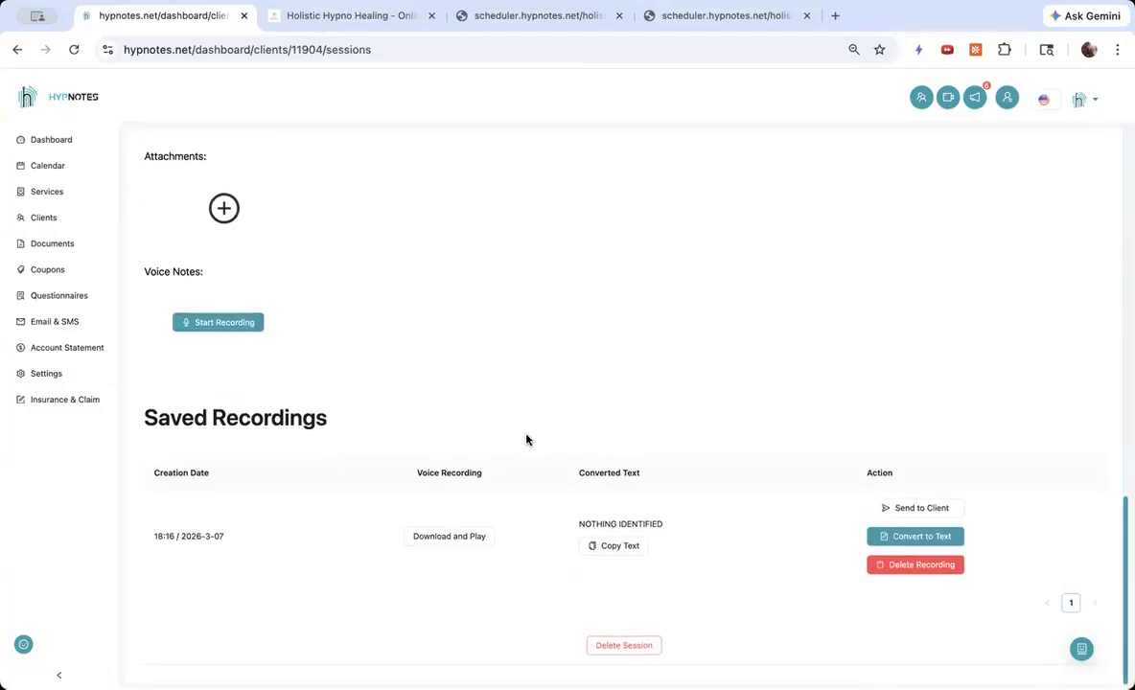
left_click(910, 568)
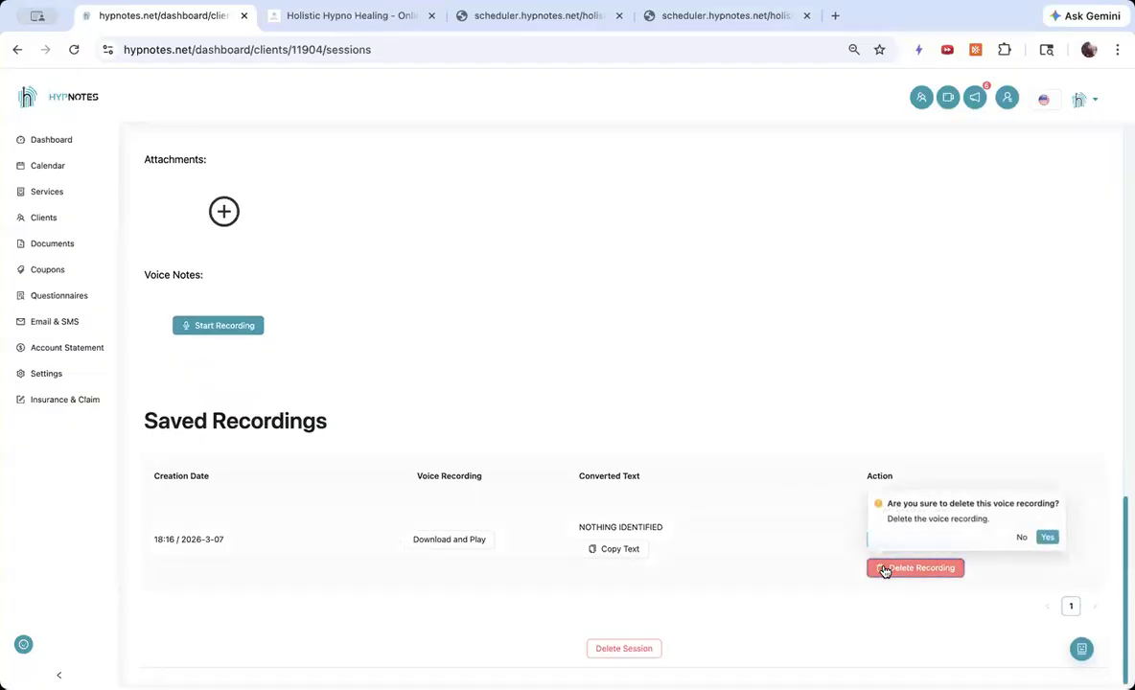
left_click(1048, 538)
Step: Examine the client's new invoice form, including billing details, dates, line items, totals, notes and terms
scroll(654, 231, "up", 15)
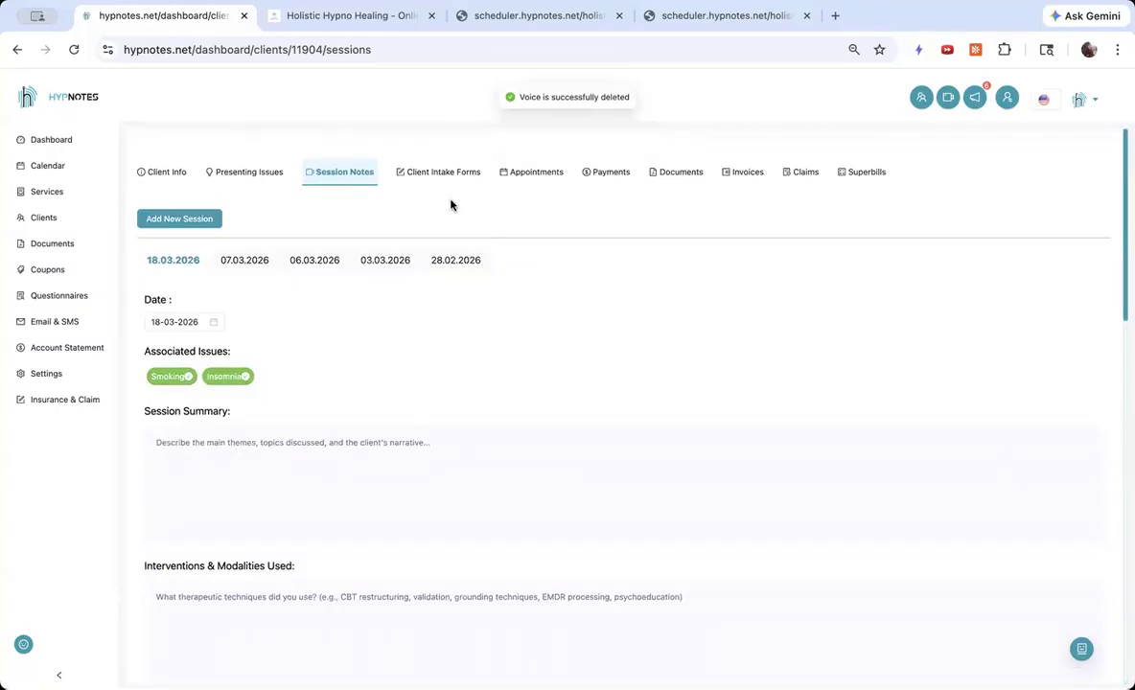
left_click(733, 175)
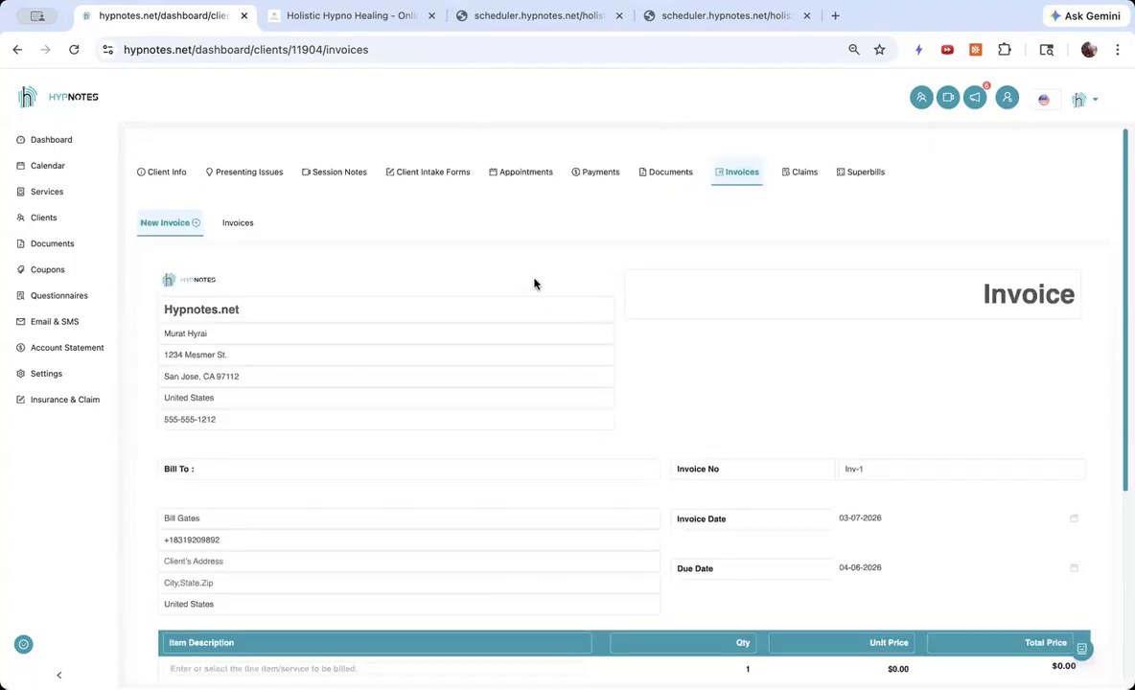
scroll(534, 284, "down", 1)
scroll(535, 281, "down", 1)
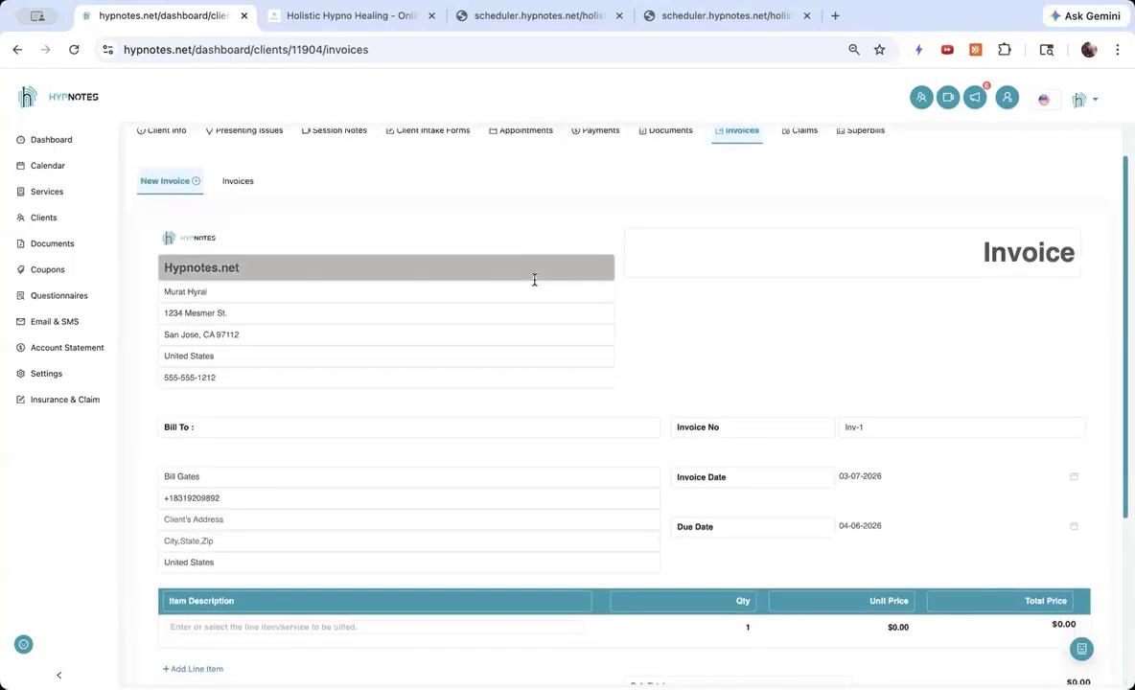
scroll(535, 280, "down", 3)
scroll(854, 218, "down", 4)
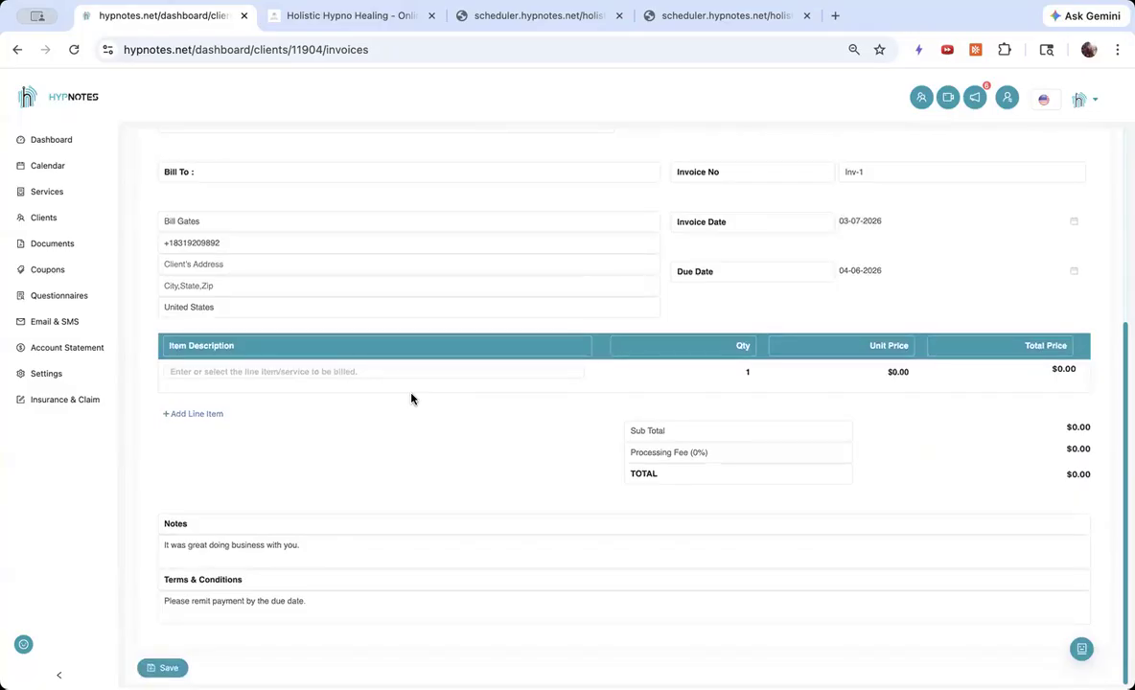
scroll(411, 398, "up", 5)
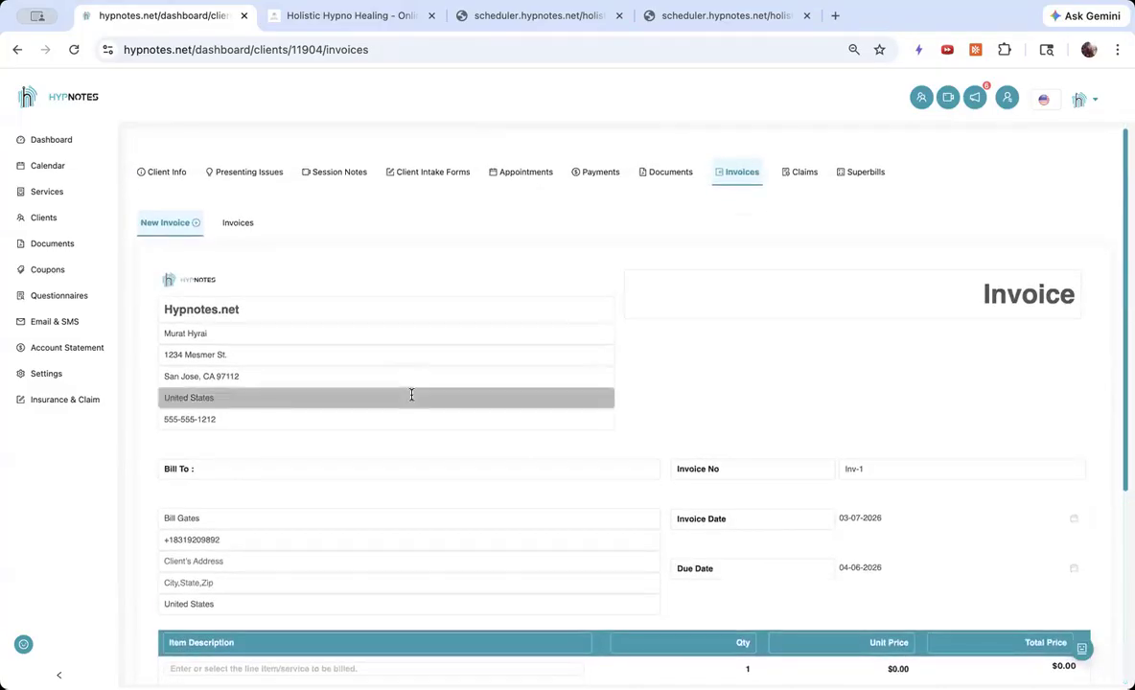
Step: View the uploaded practice documents and open the AcademicIntegrityPledge document for viewing and editing
left_click(85, 247)
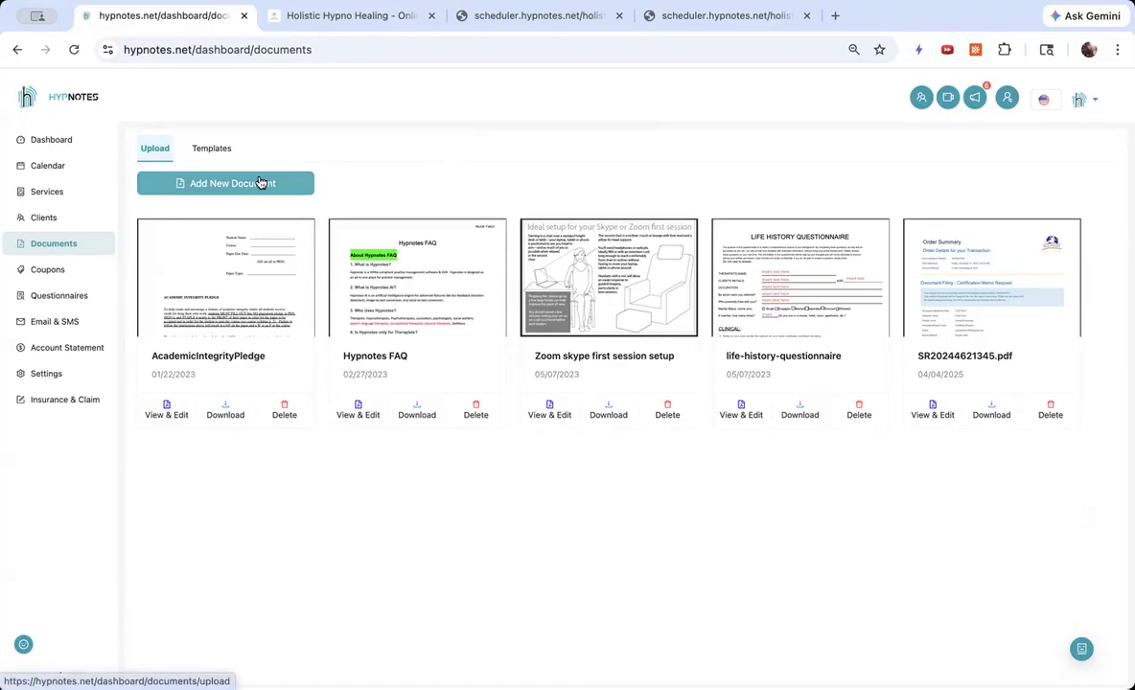
left_click(164, 413)
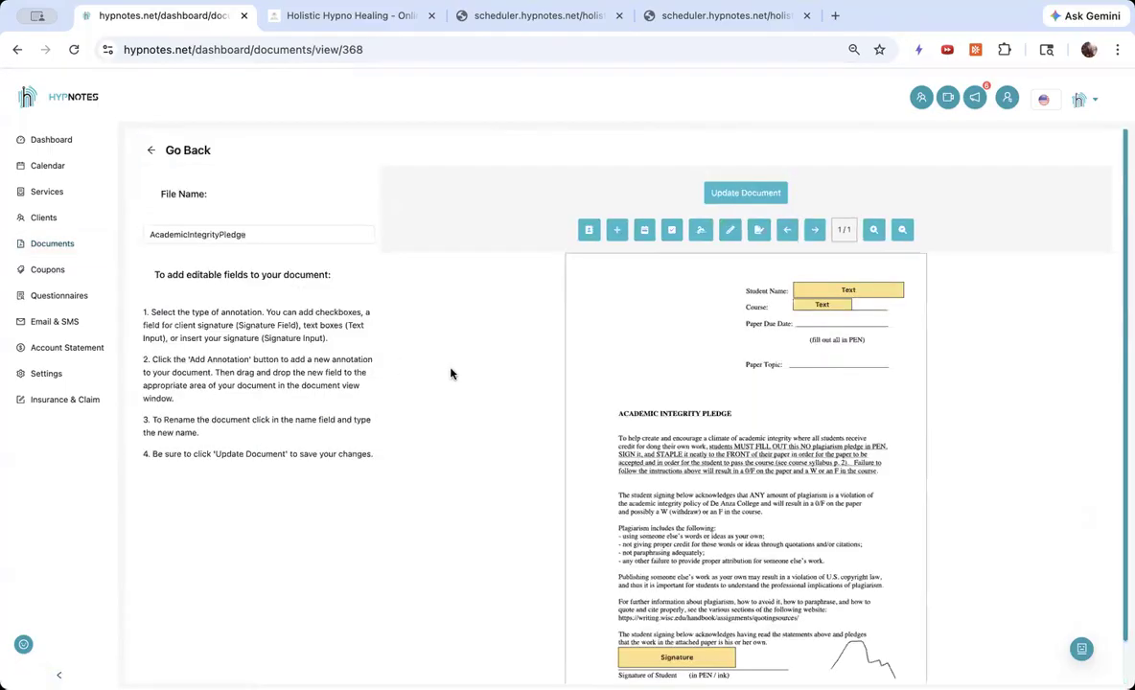
Step: Add a signature field beside the existing one at the foot of the AcademicIntegrityPledge document, and delete the added field again
scroll(450, 373, "down", 1)
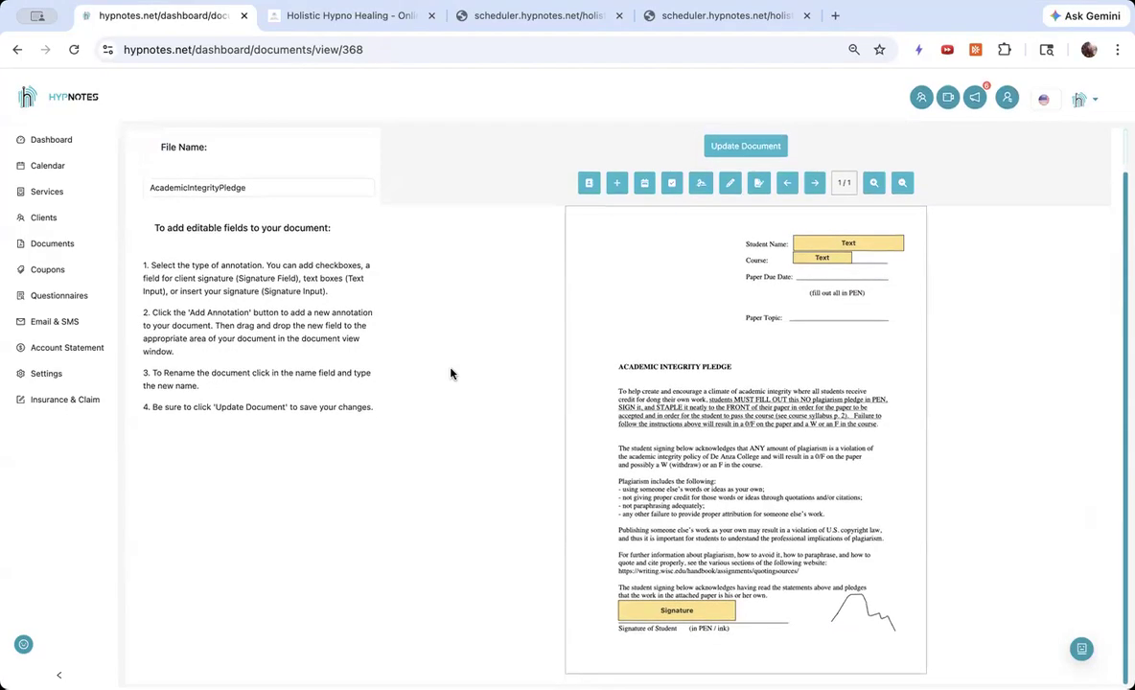
scroll(450, 374, "up", 1)
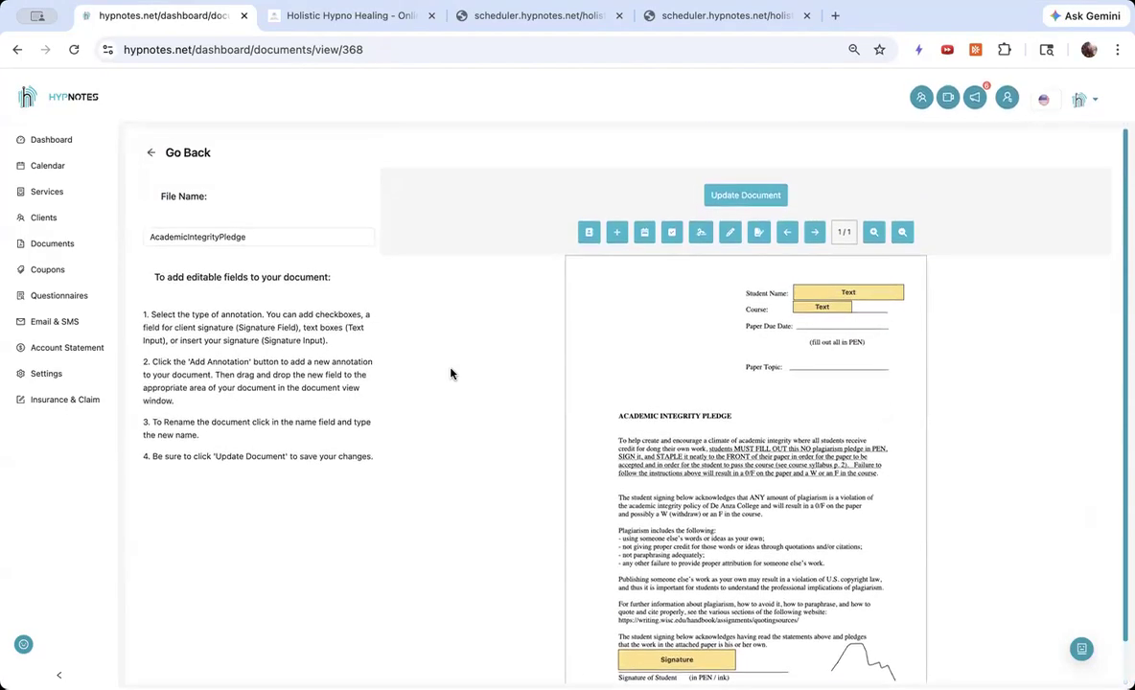
scroll(561, 351, "down", 1)
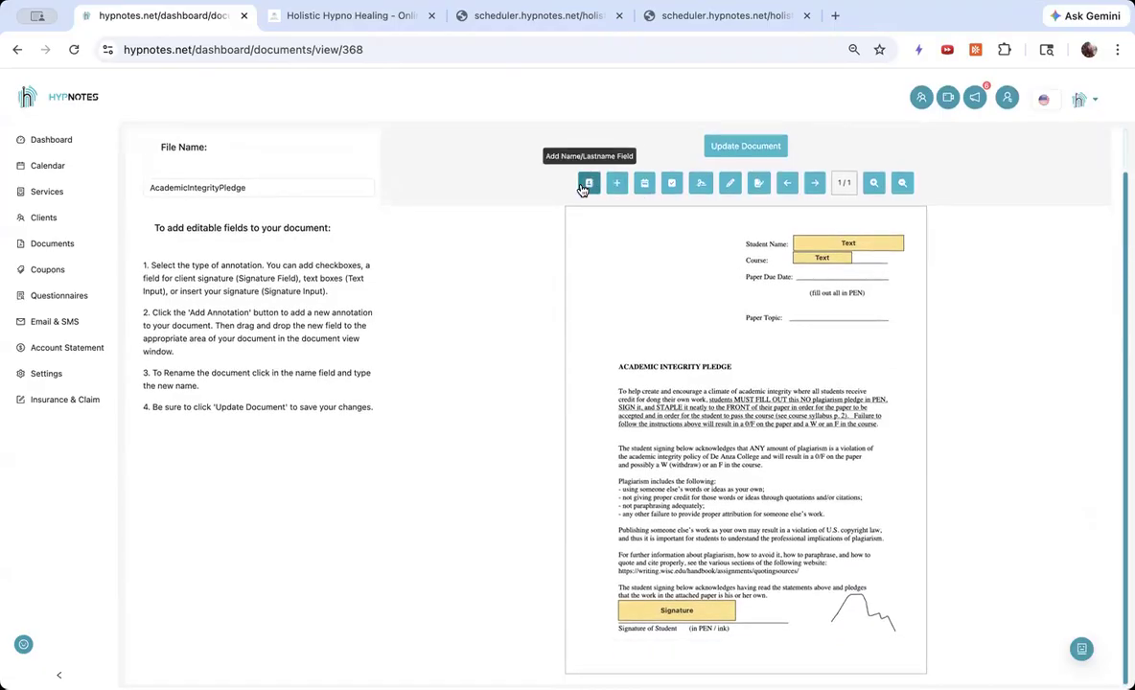
left_click(697, 186)
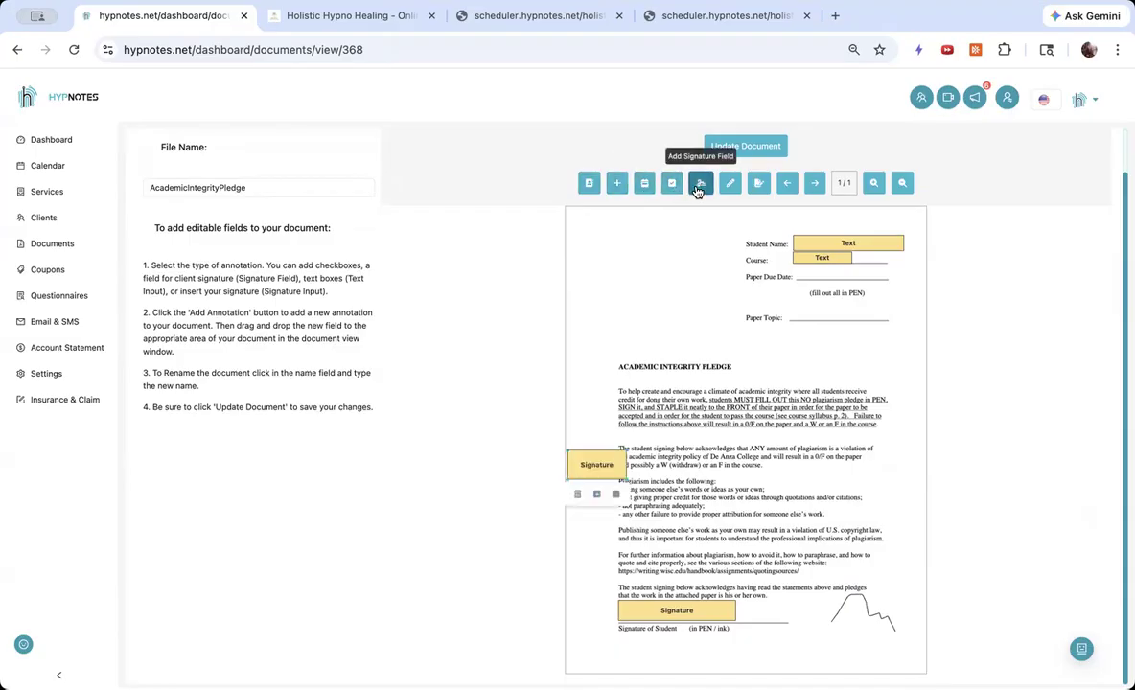
mouse_move(596, 470)
left_mouse_down()
mouse_move(779, 627)
mouse_move(756, 623)
mouse_move(840, 619)
left_mouse_up()
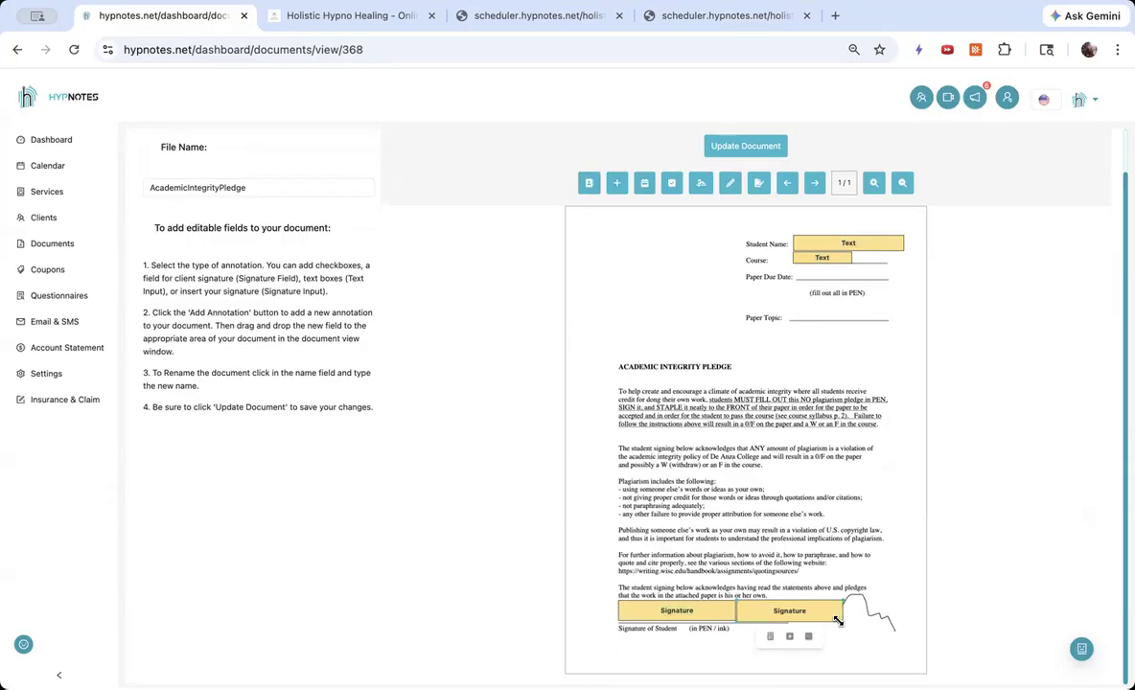
key("Delete")
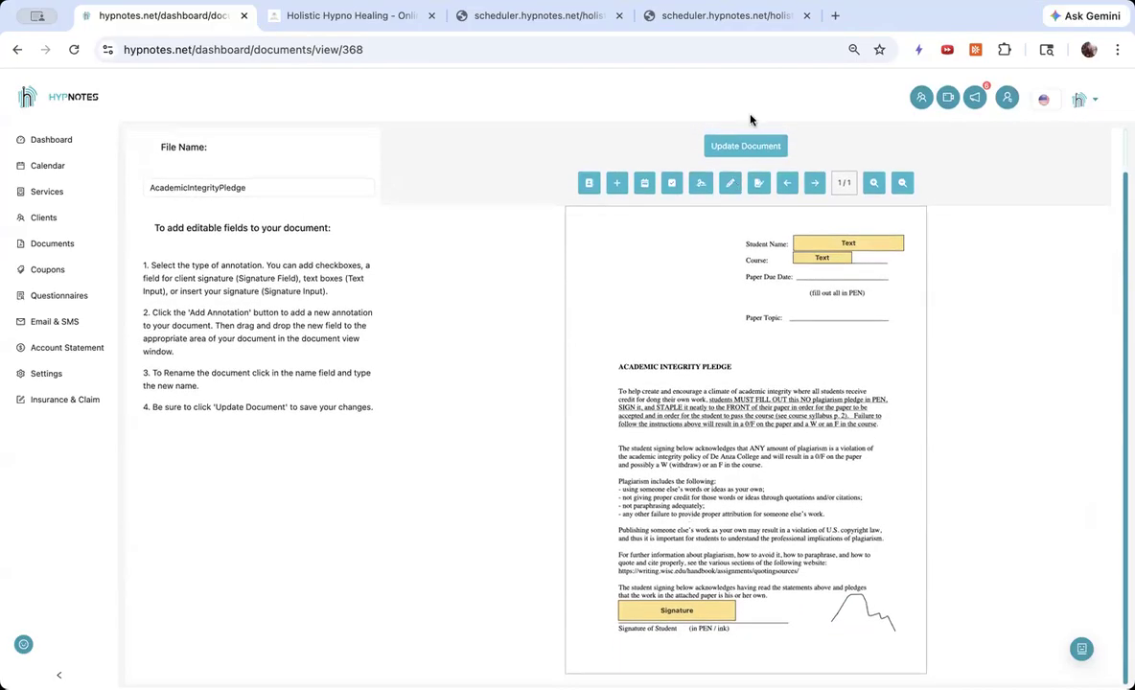
left_click(727, 146)
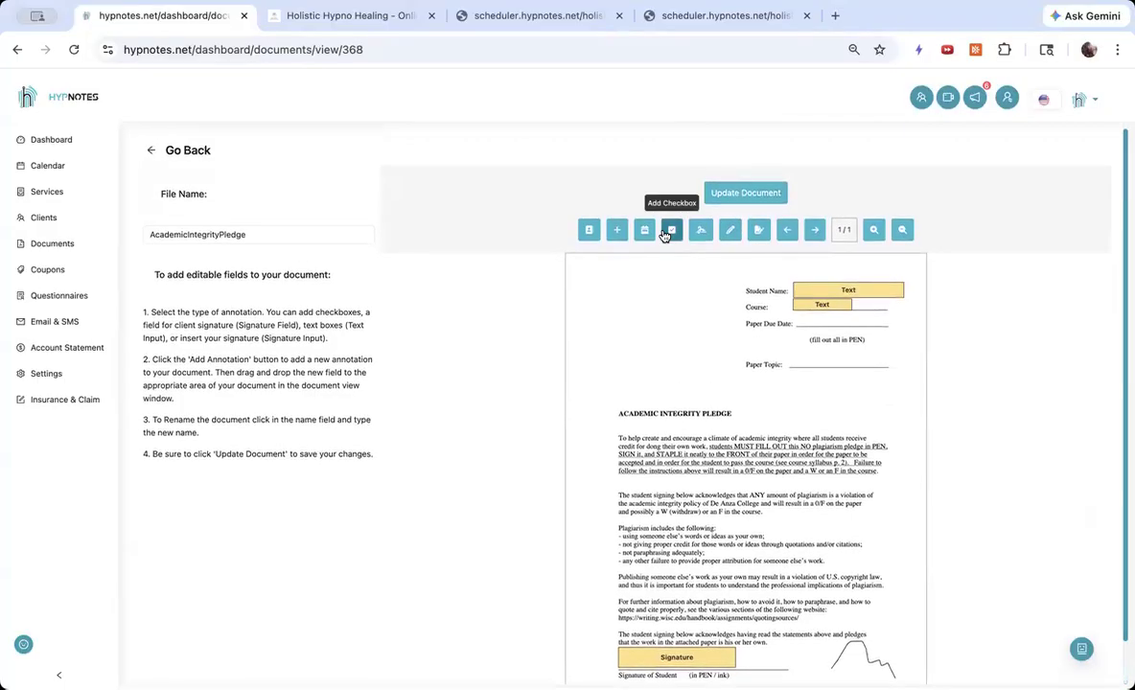
left_click(665, 233)
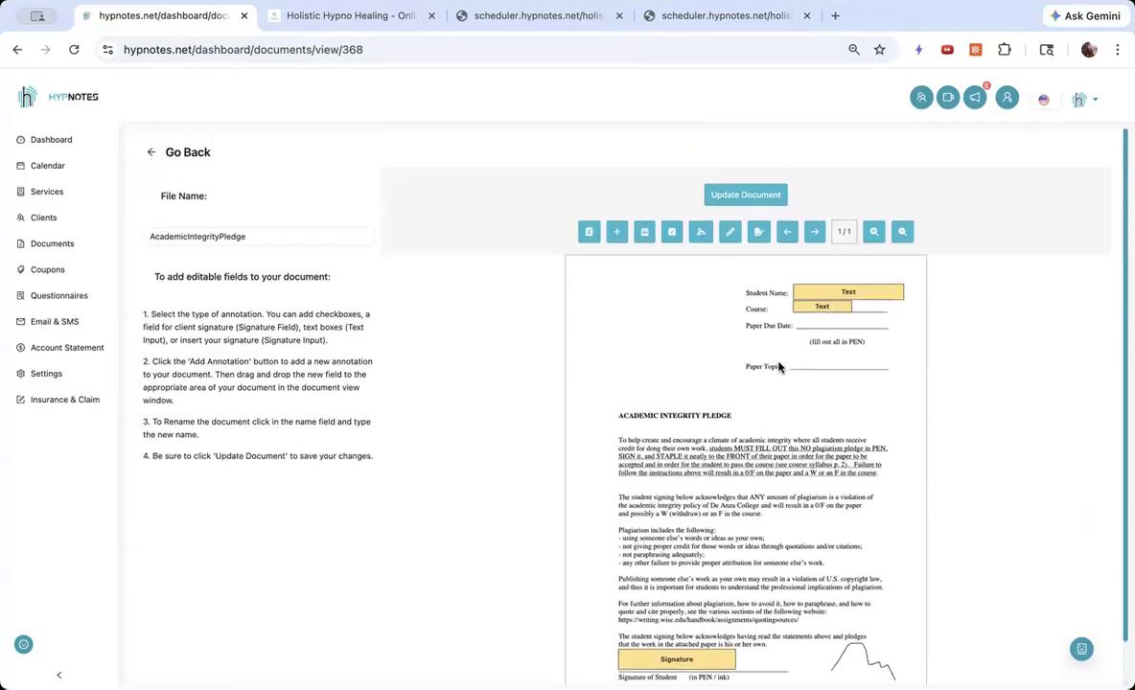
Step: Leave the document, browse the document templates, filter them to only own templates, and return to the uploaded documents
left_click(150, 151)
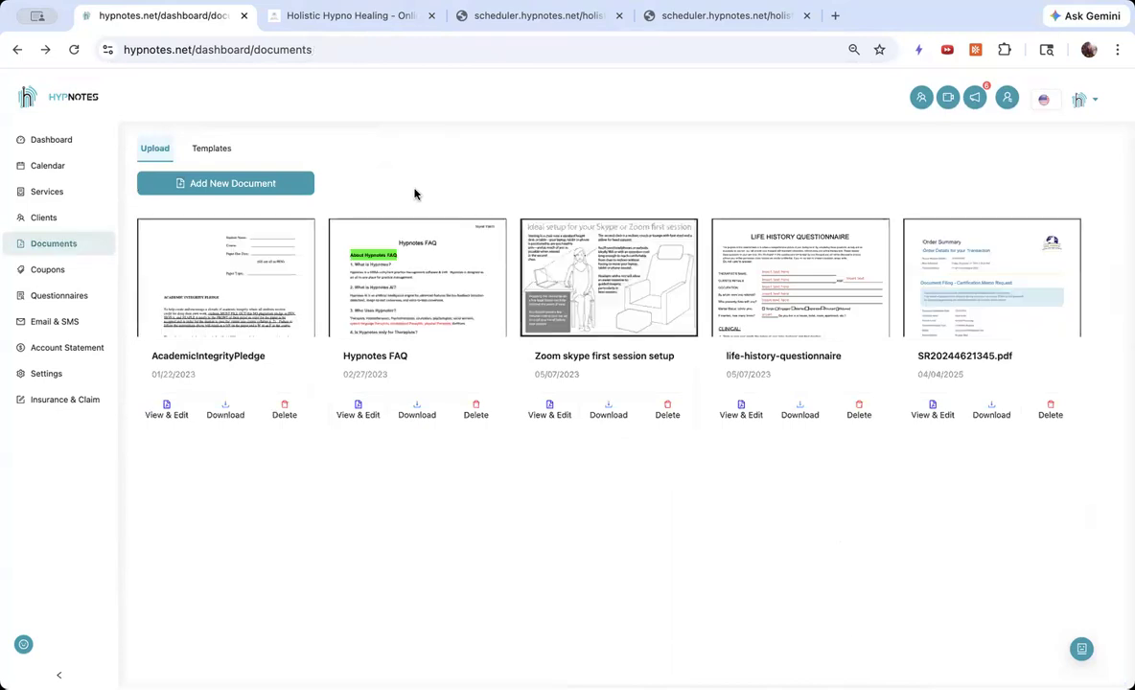
left_click(222, 152)
scroll(380, 519, "down", 1)
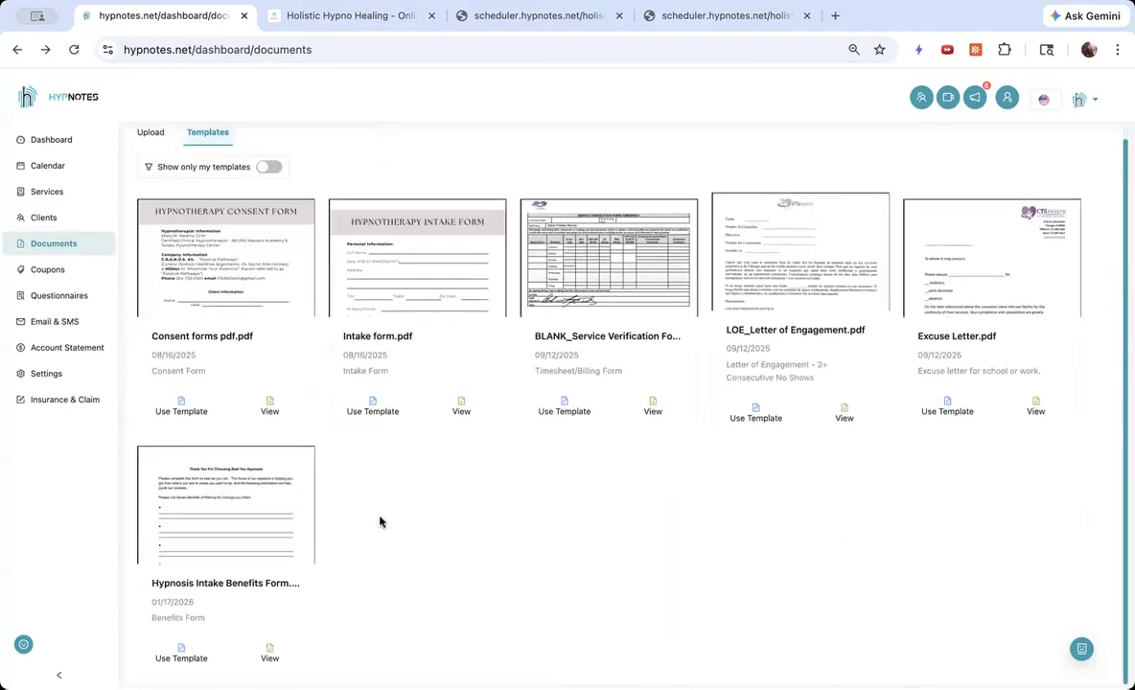
left_click(270, 173)
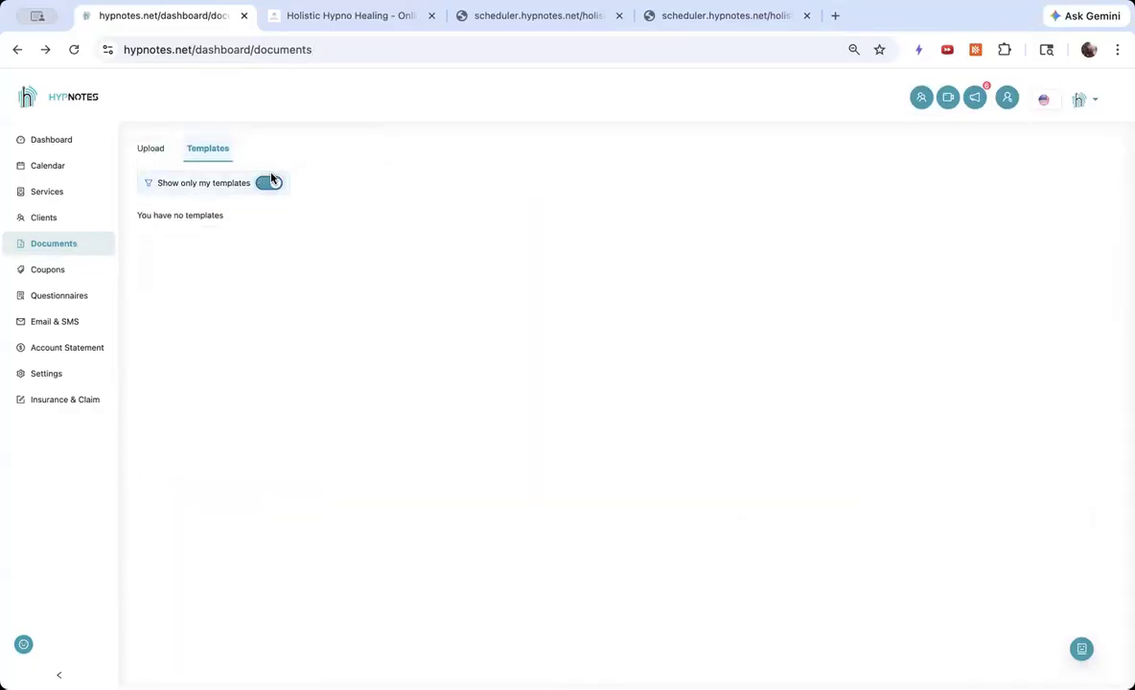
left_click(147, 154)
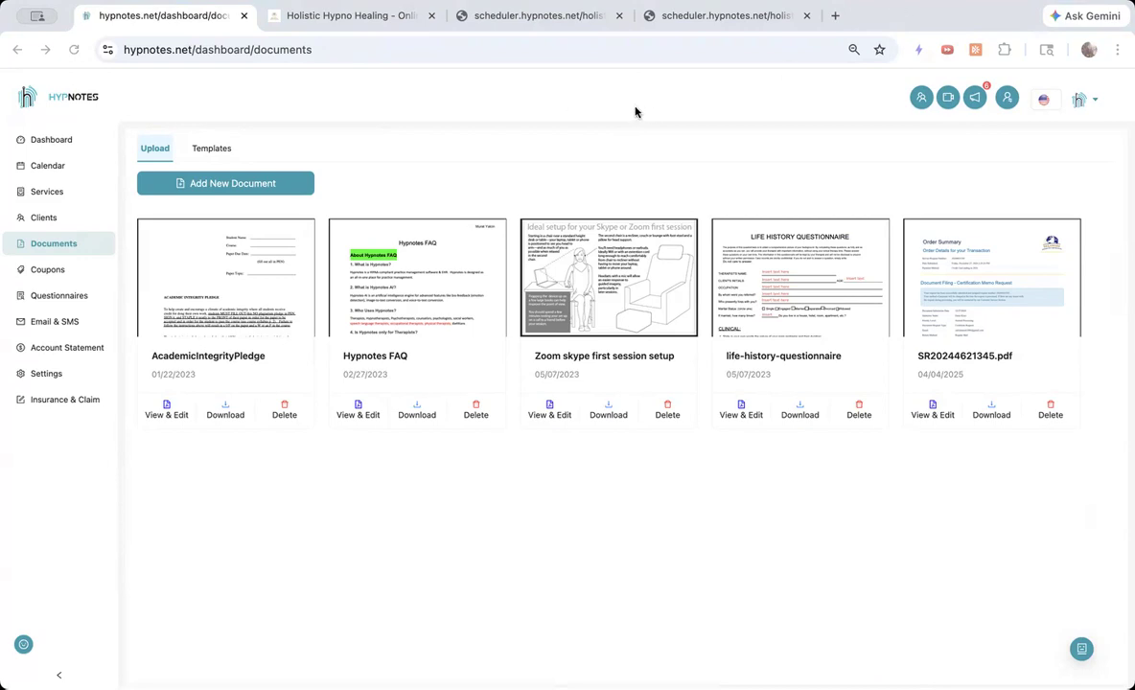
Step: Examine the Spring2026 coupon's edit form, including its discount units and selectable services, and close it without saving
left_click(48, 269)
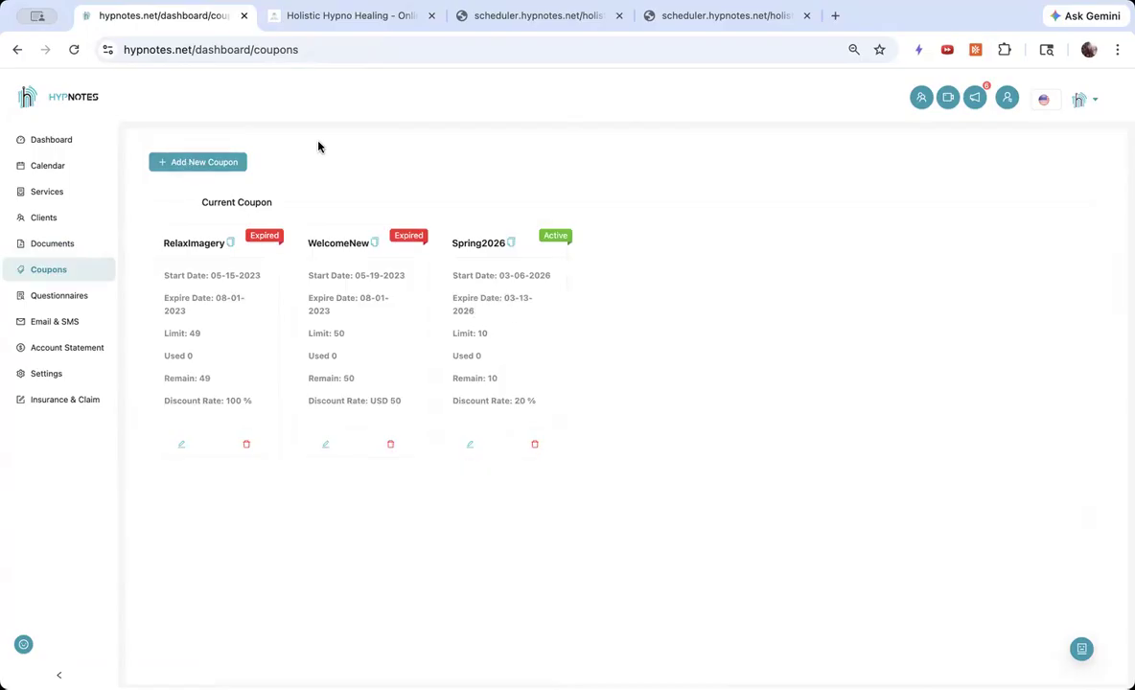
left_click(469, 446)
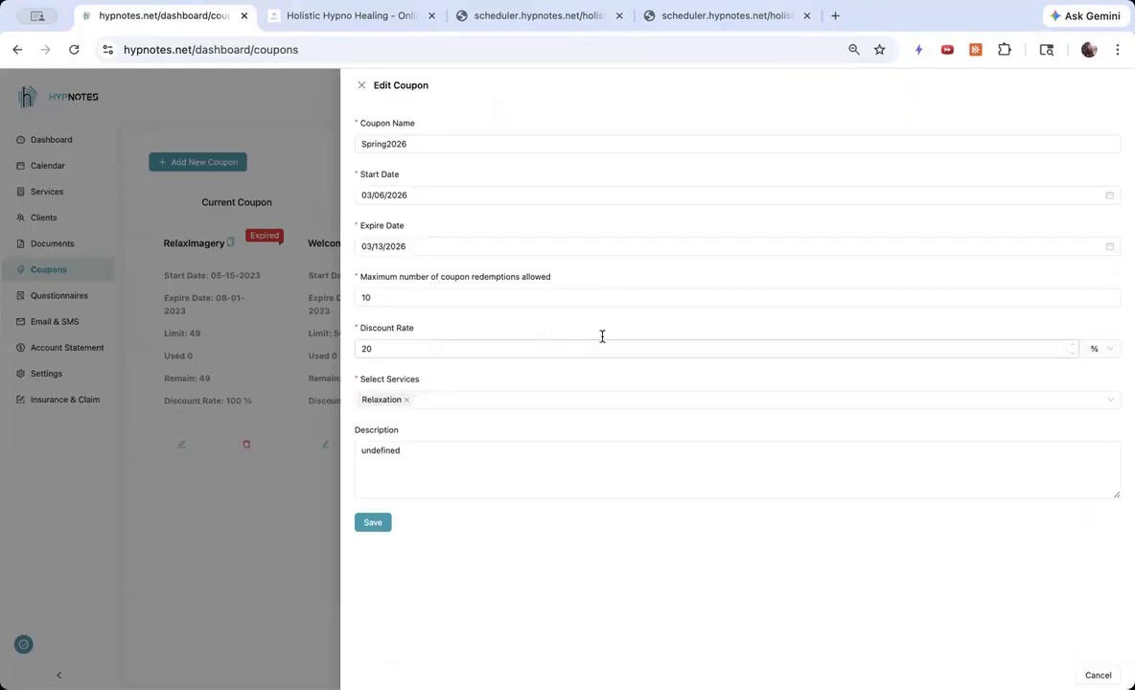
left_click(1109, 350)
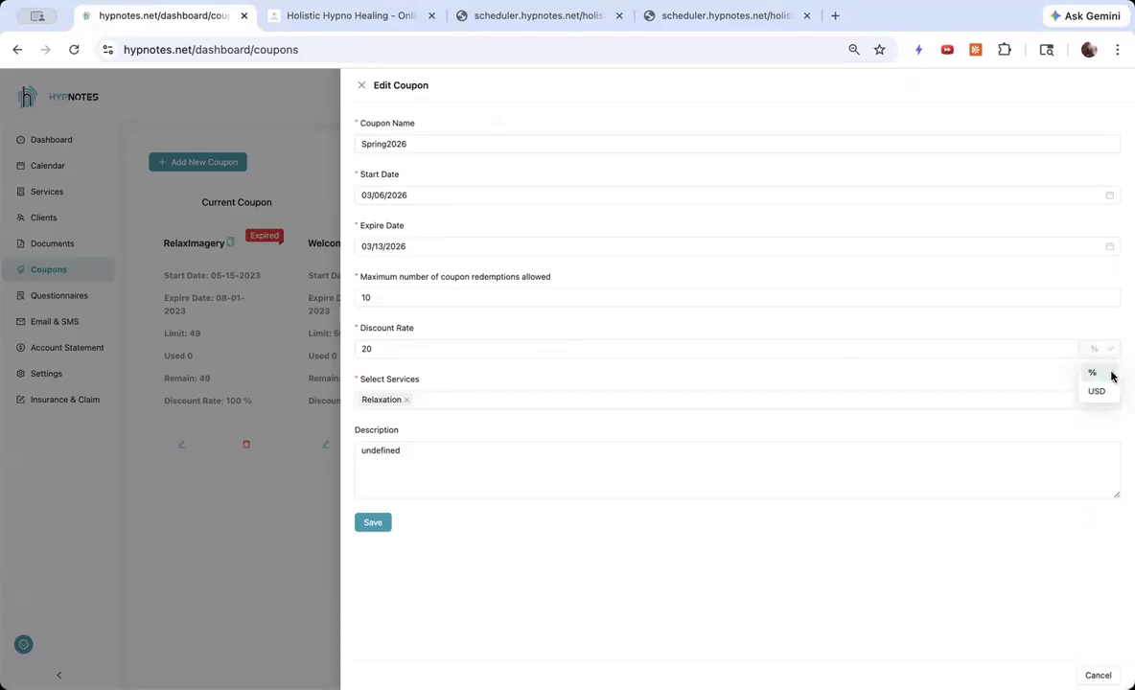
left_click(1111, 356)
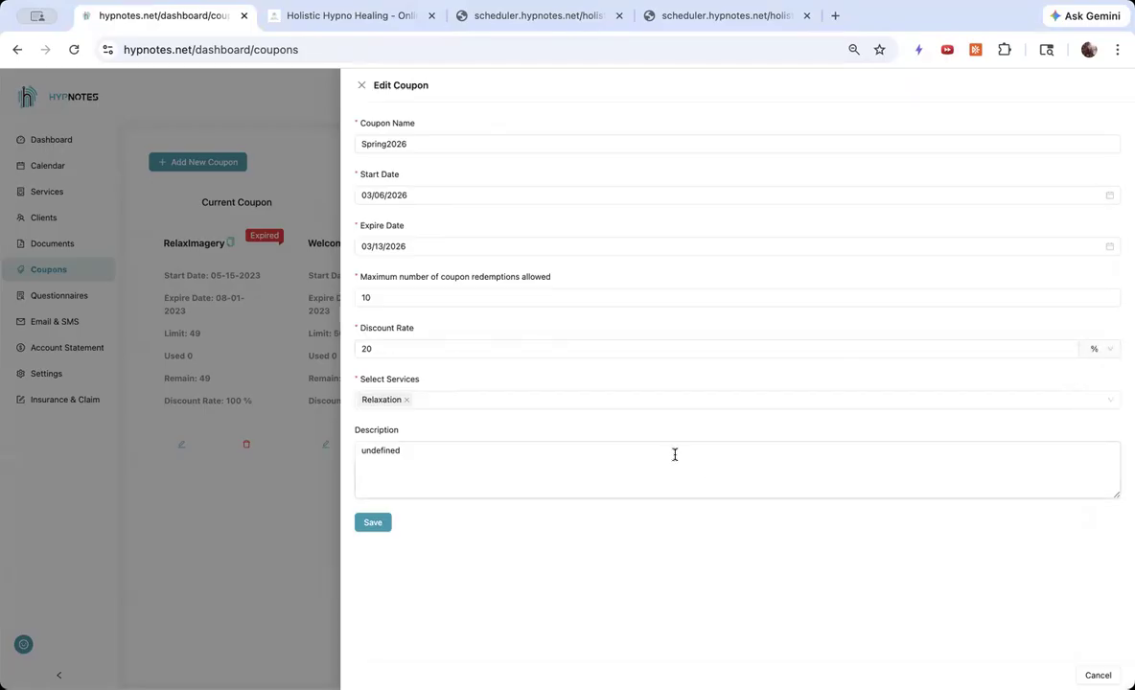
left_click(468, 476)
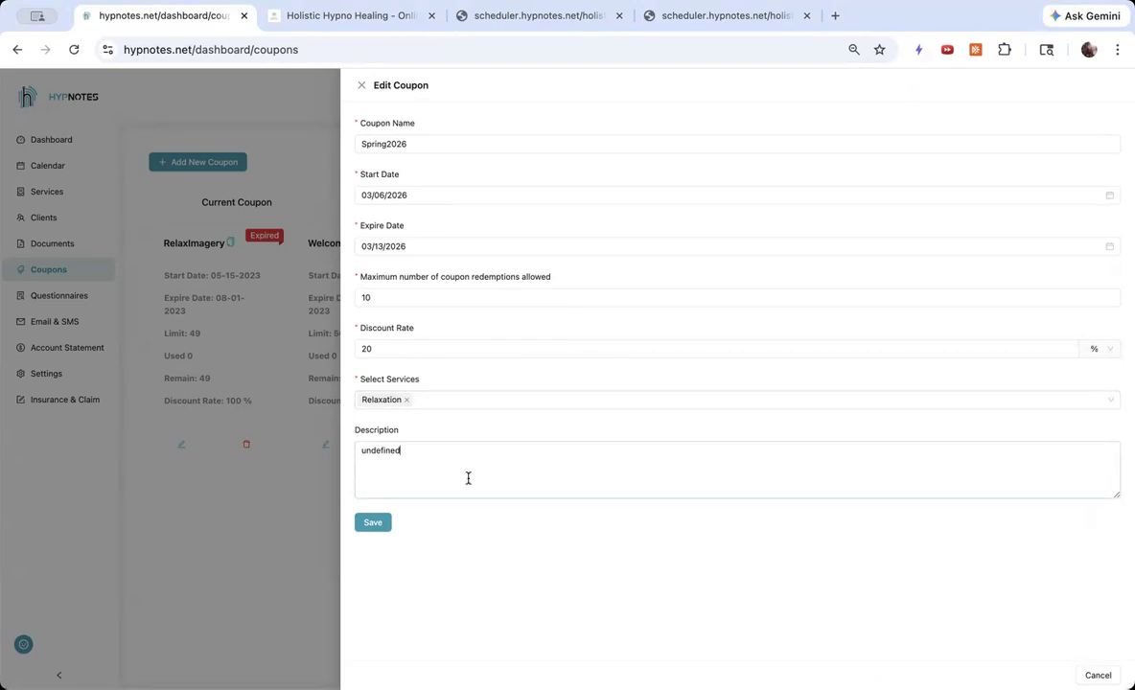
left_click(436, 395)
scroll(442, 502, "down", 10)
scroll(442, 489, "up", 10)
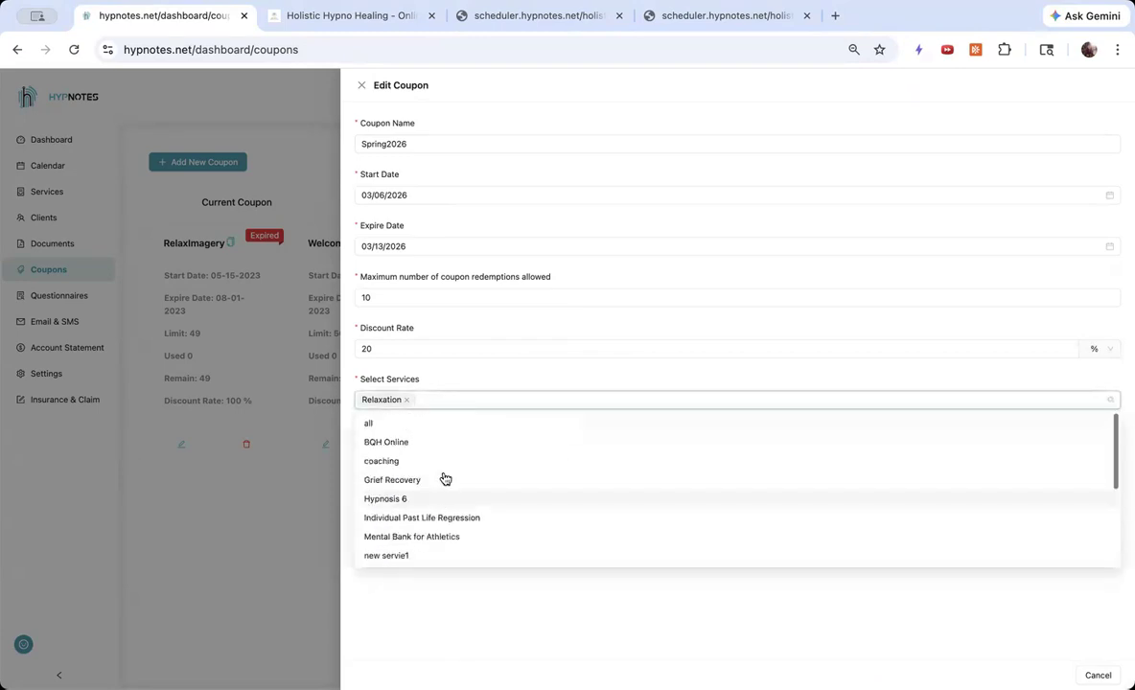
left_click(479, 378)
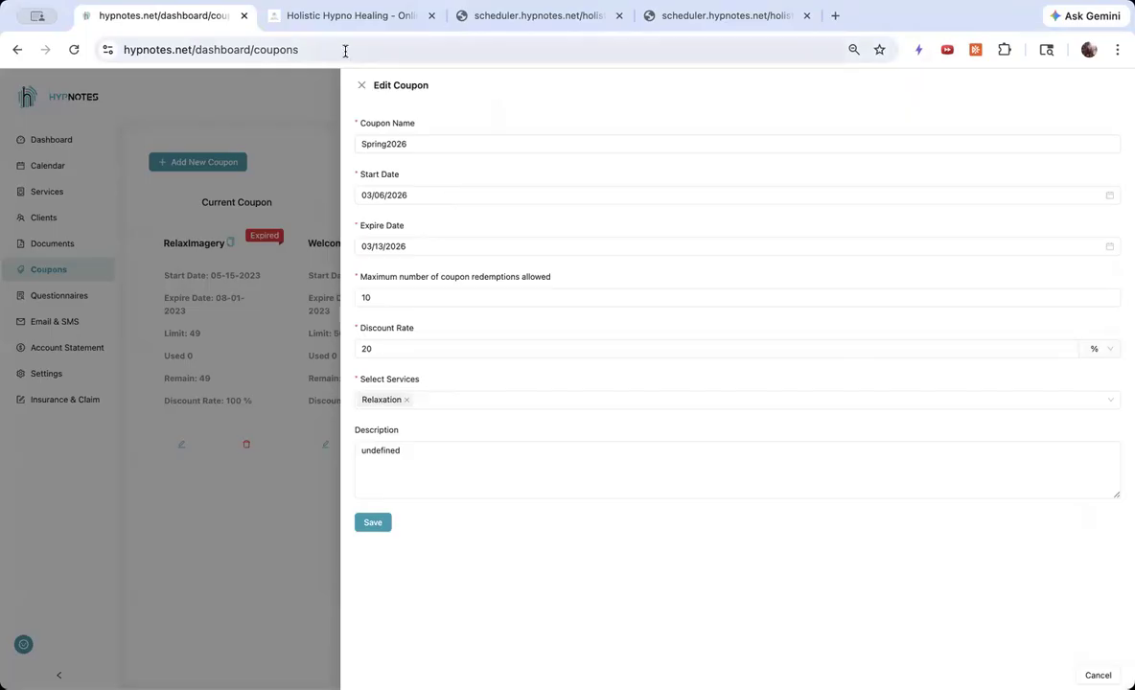
left_click(358, 87)
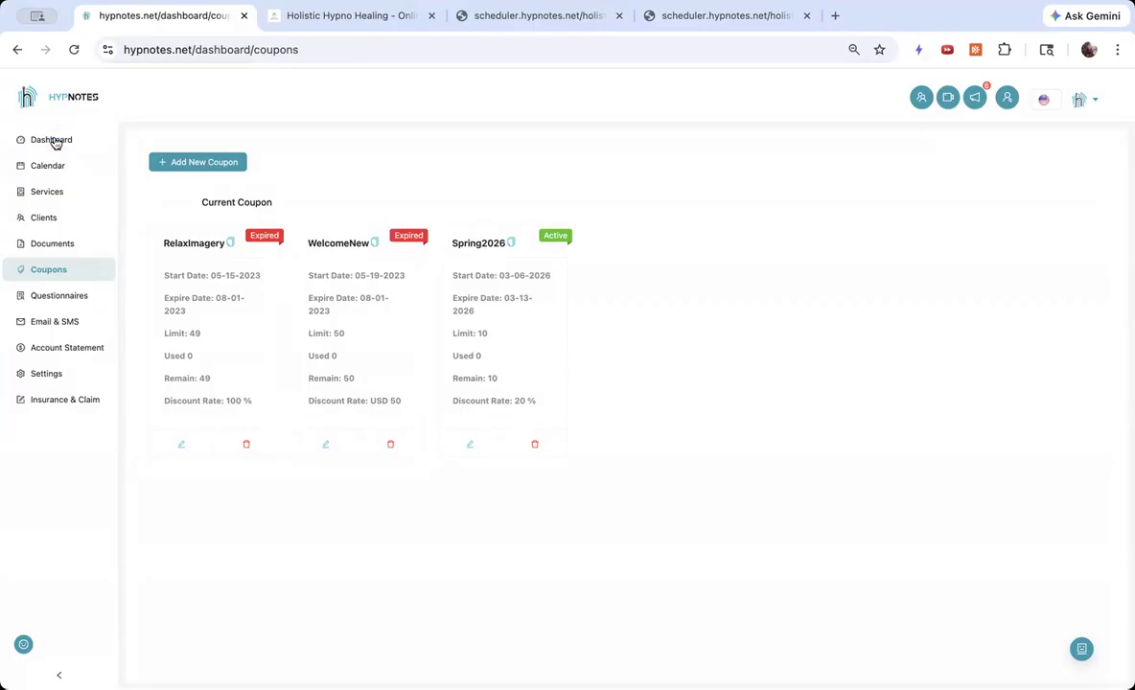
Step: View the questionnaire forms in the Surveys category with their services, notification types and sending times
left_click(60, 297)
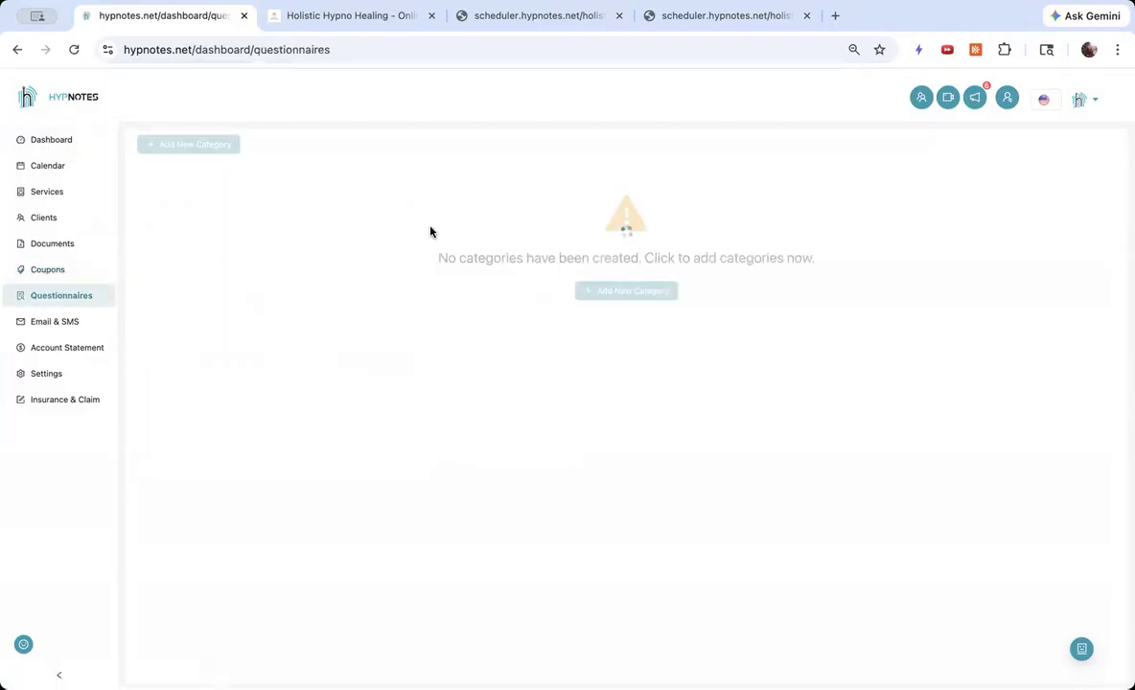
scroll(430, 231, "down", 2)
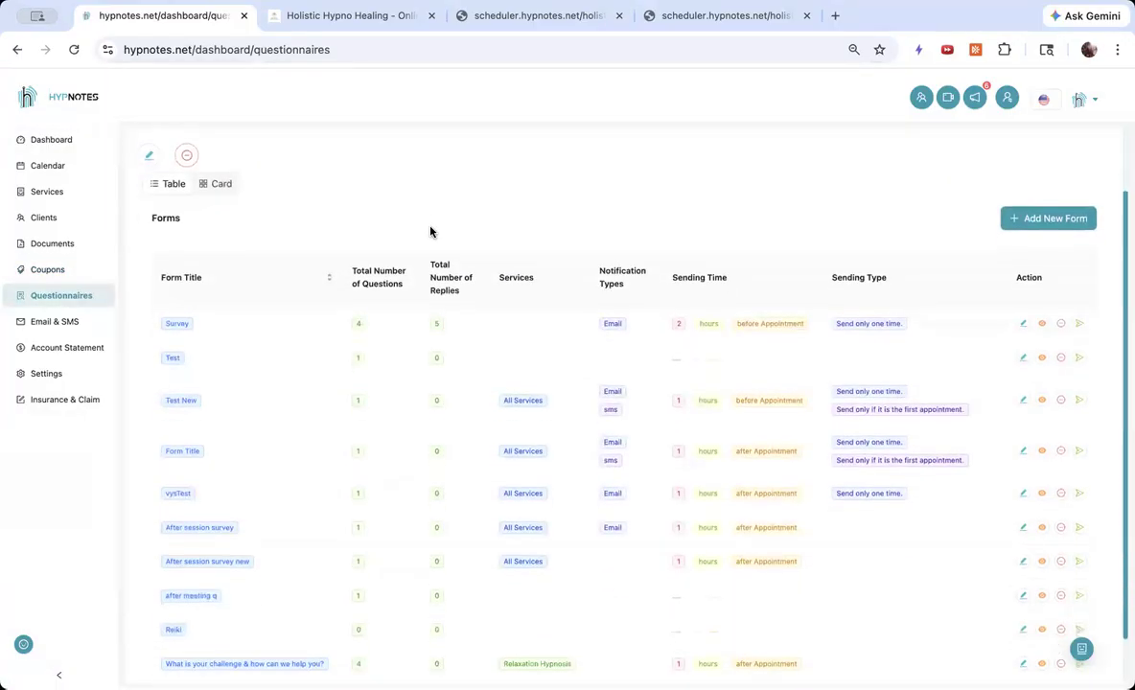
scroll(430, 231, "up", 2)
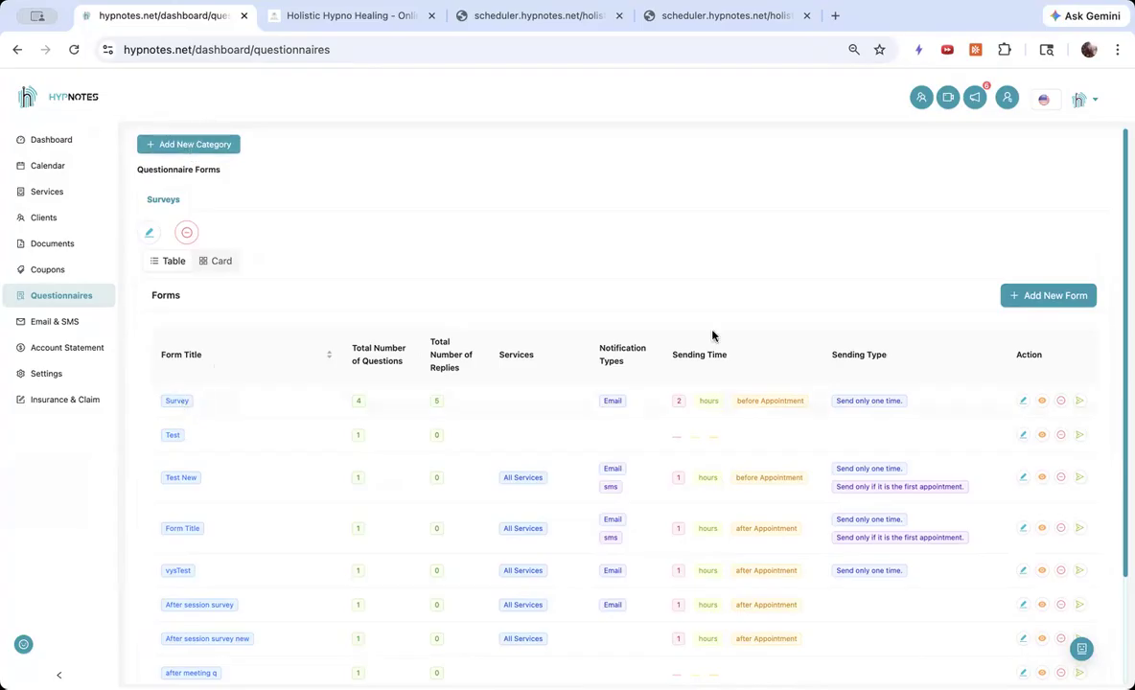
Step: Review the Survey form's title, questions and automated sending settings, and close it without saving
left_click(1021, 401)
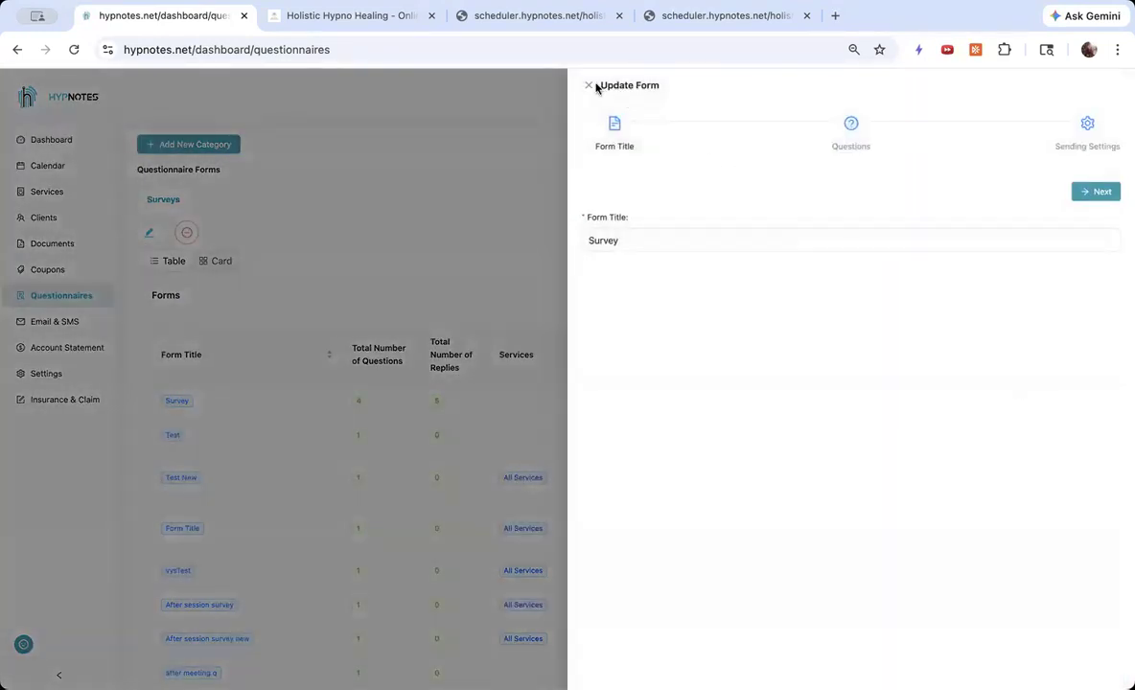
left_click(1084, 190)
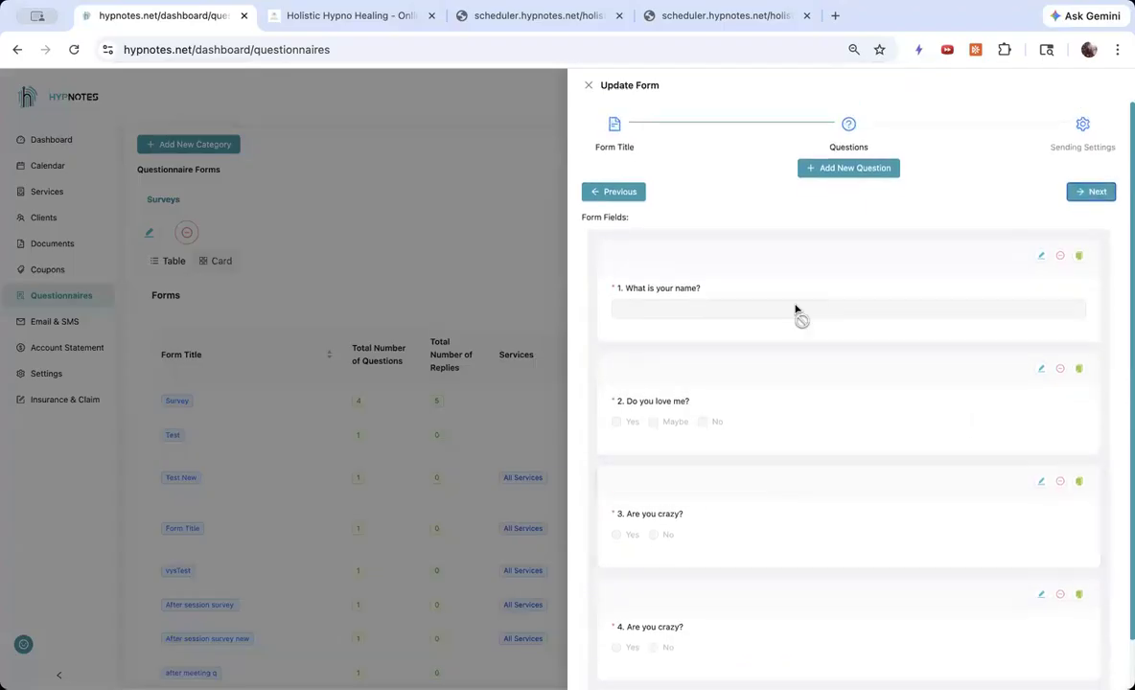
scroll(767, 363, "down", 2)
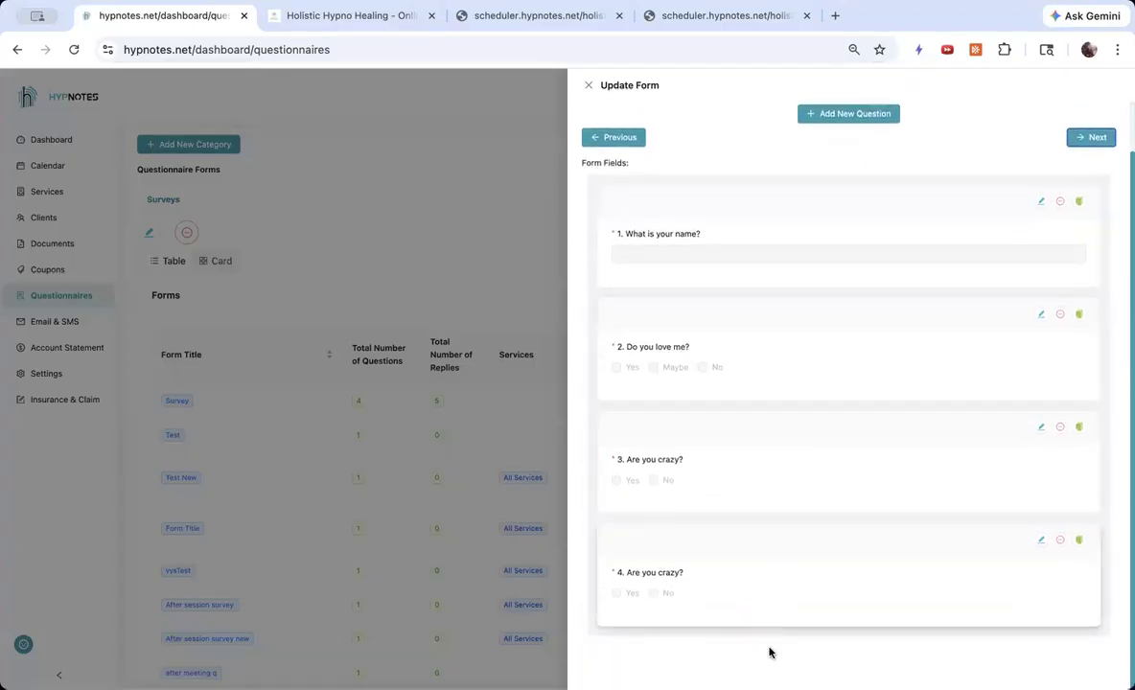
scroll(769, 563, "up", 2)
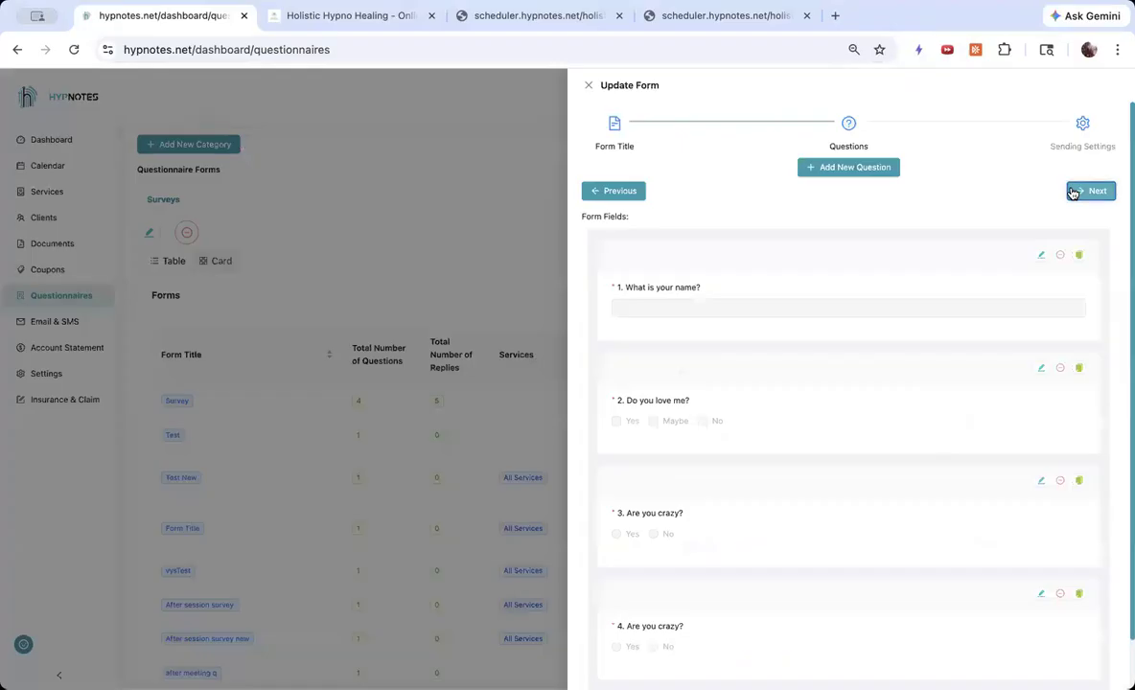
left_click(1072, 194)
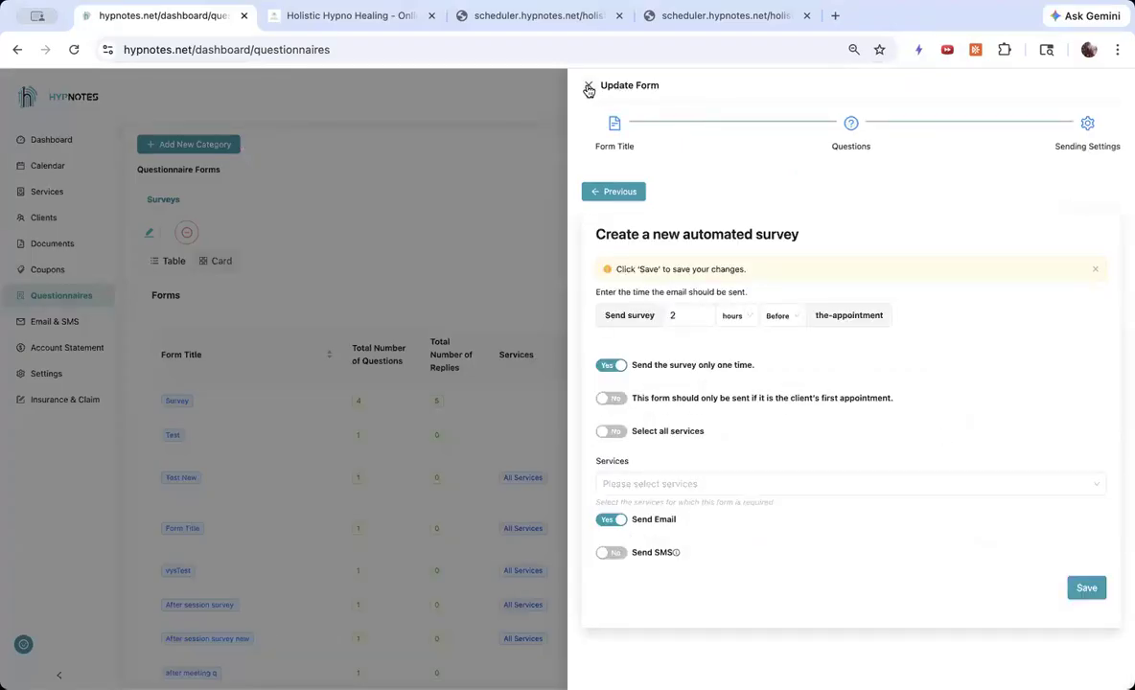
left_click_drag(596, 235, 773, 210)
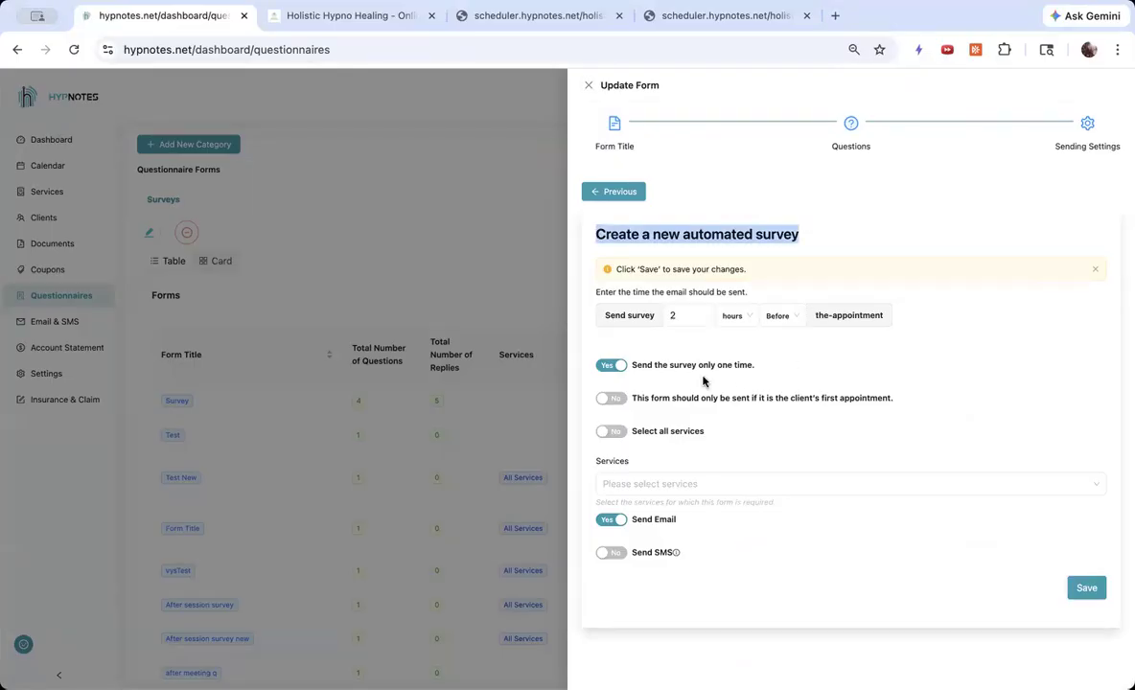
left_click(589, 86)
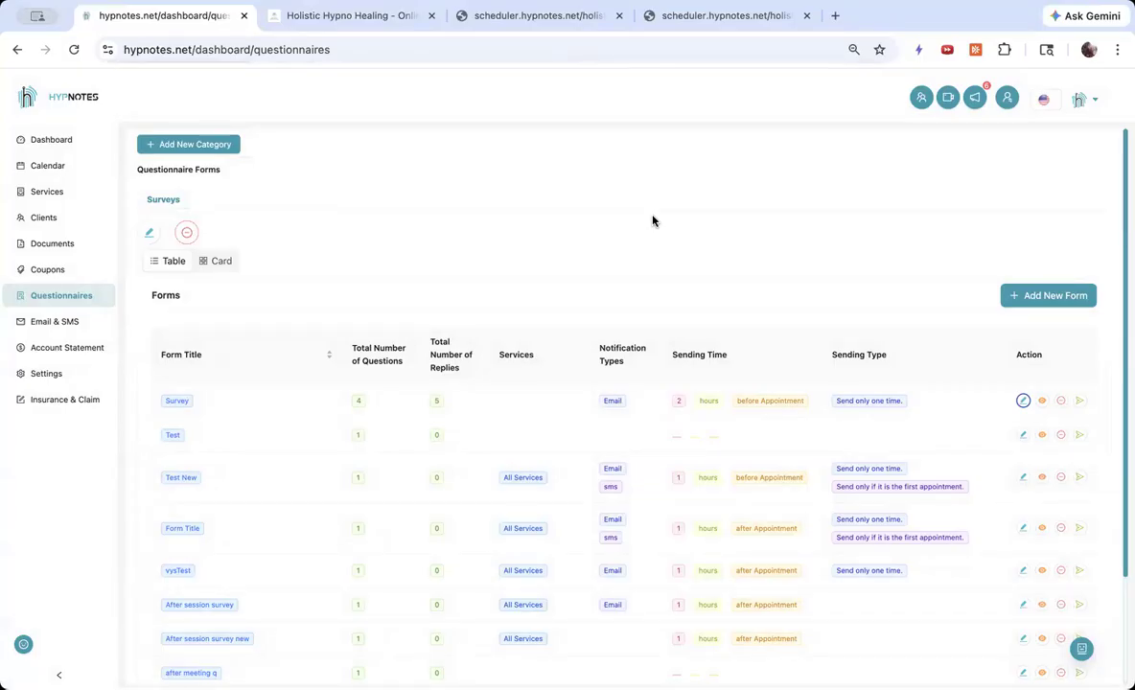
Step: View the client replies to the Survey form and expand the answers of the first four replies
left_click(1042, 401)
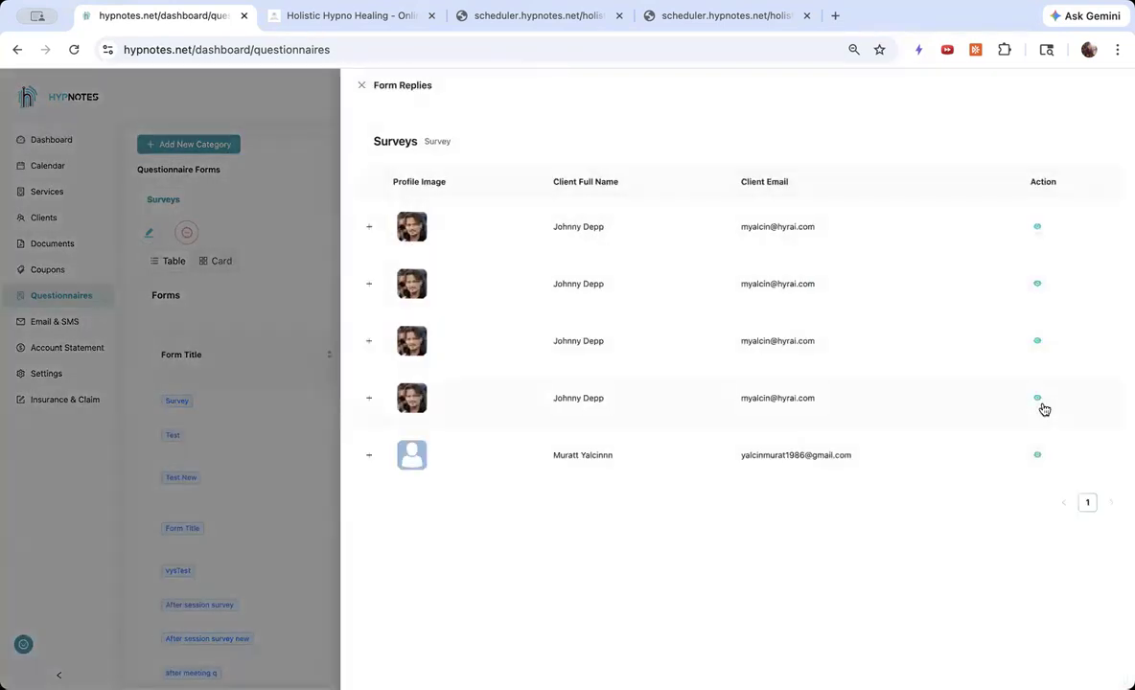
left_click(369, 230)
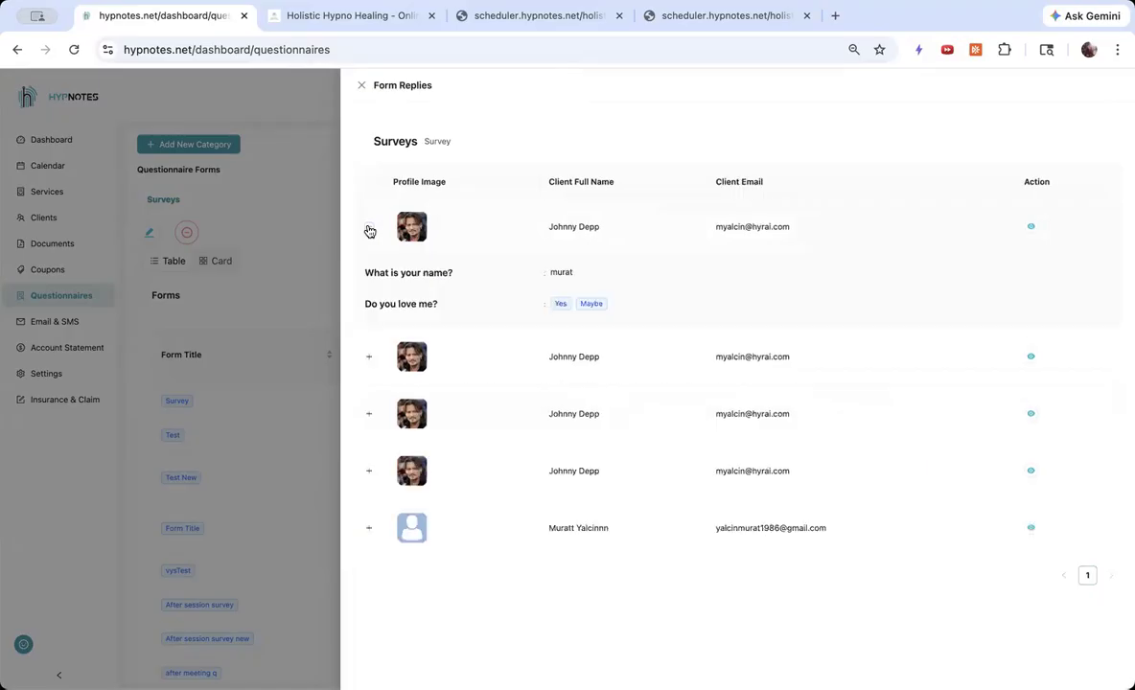
left_click(368, 360)
scroll(367, 436, "down", 1)
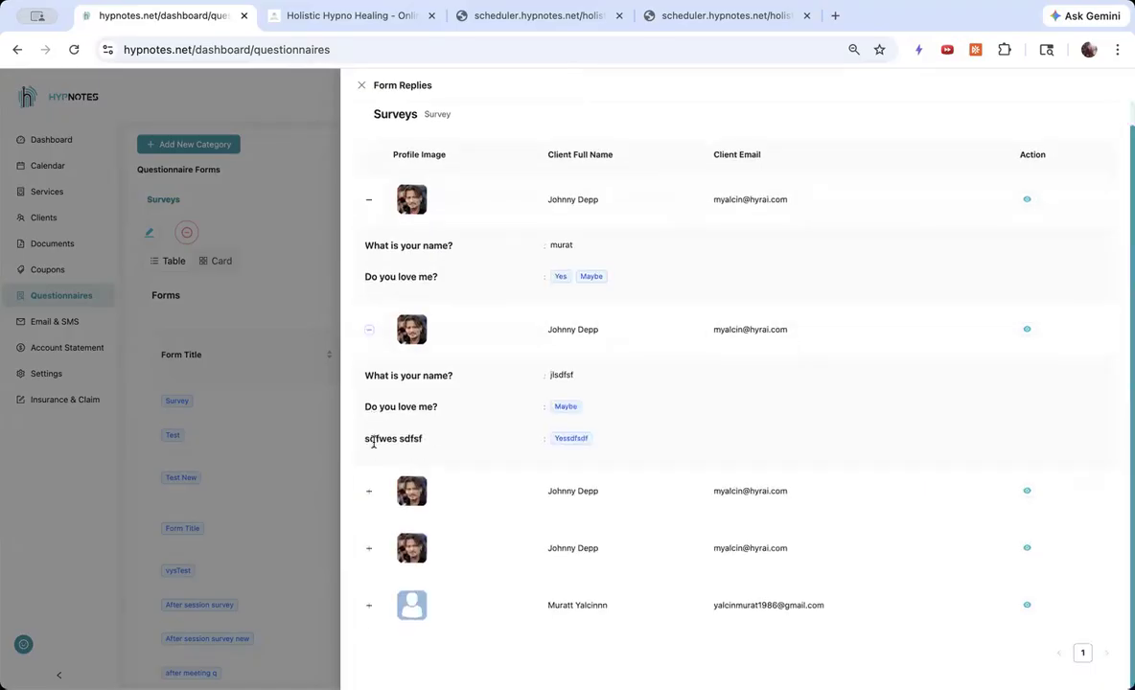
left_click(368, 498)
scroll(369, 499, "down", 2)
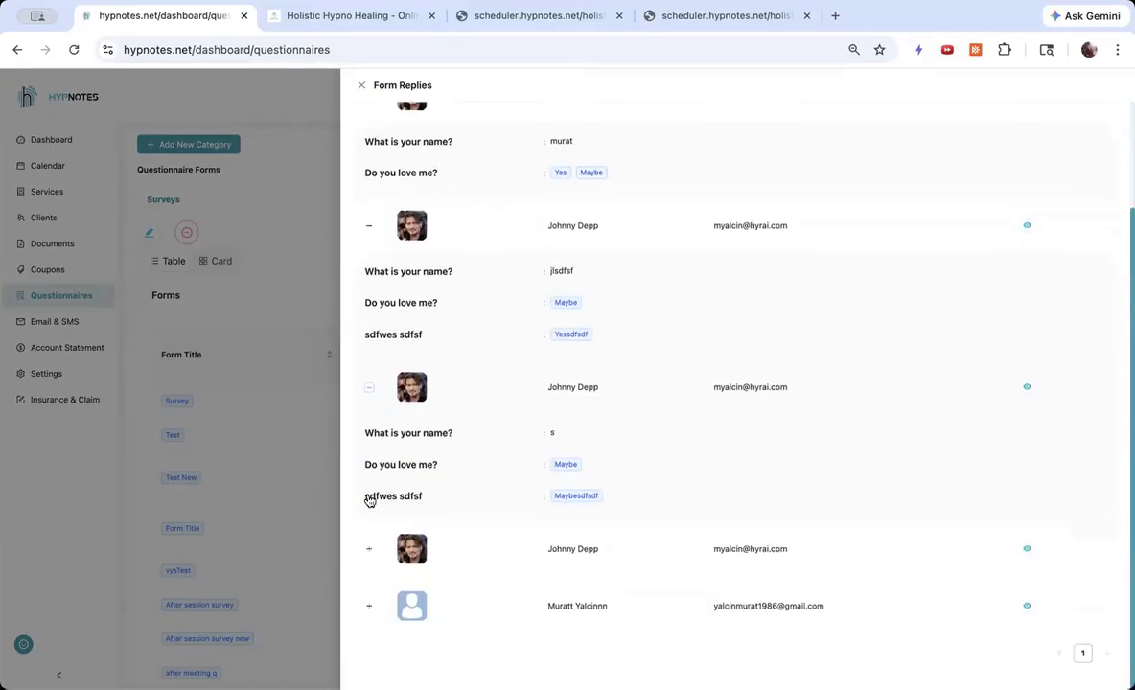
left_click(370, 552)
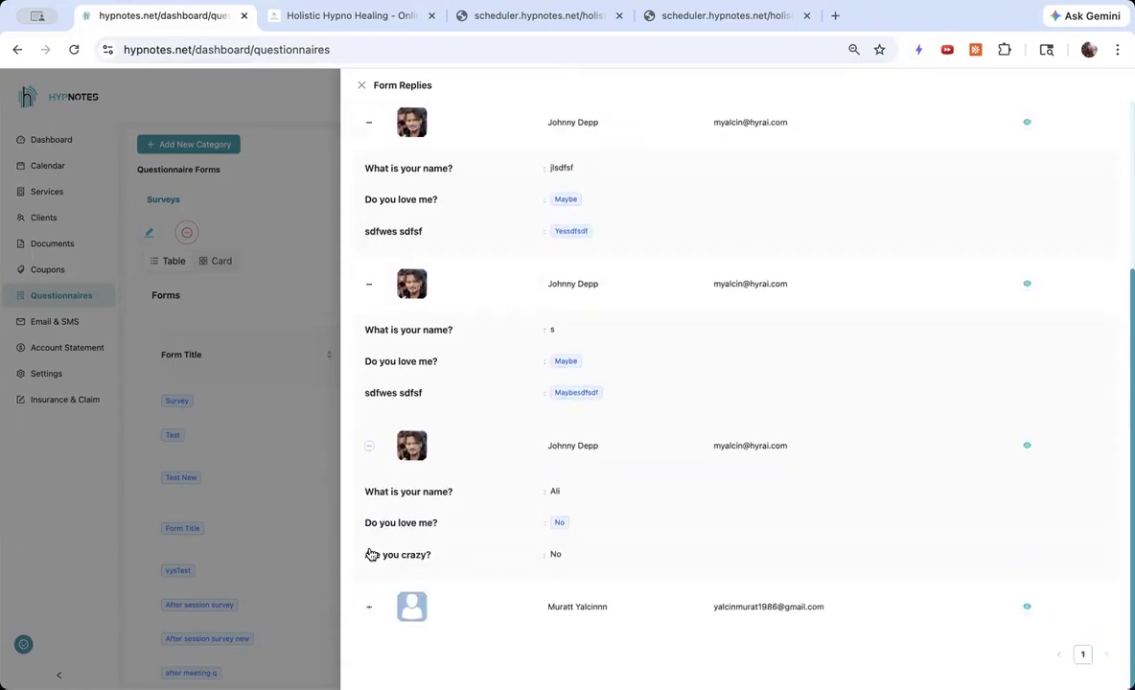
Step: Close the Survey form's replies and view the actions available for each form in the Surveys category
scroll(370, 546, "up", 3)
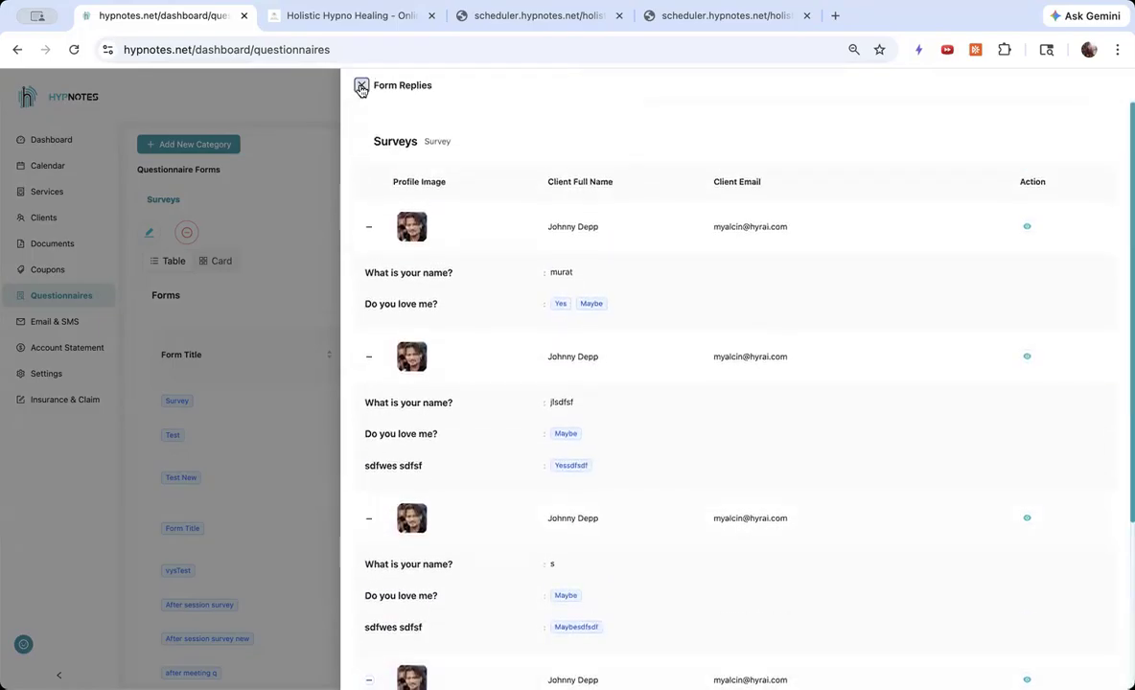
left_click(361, 86)
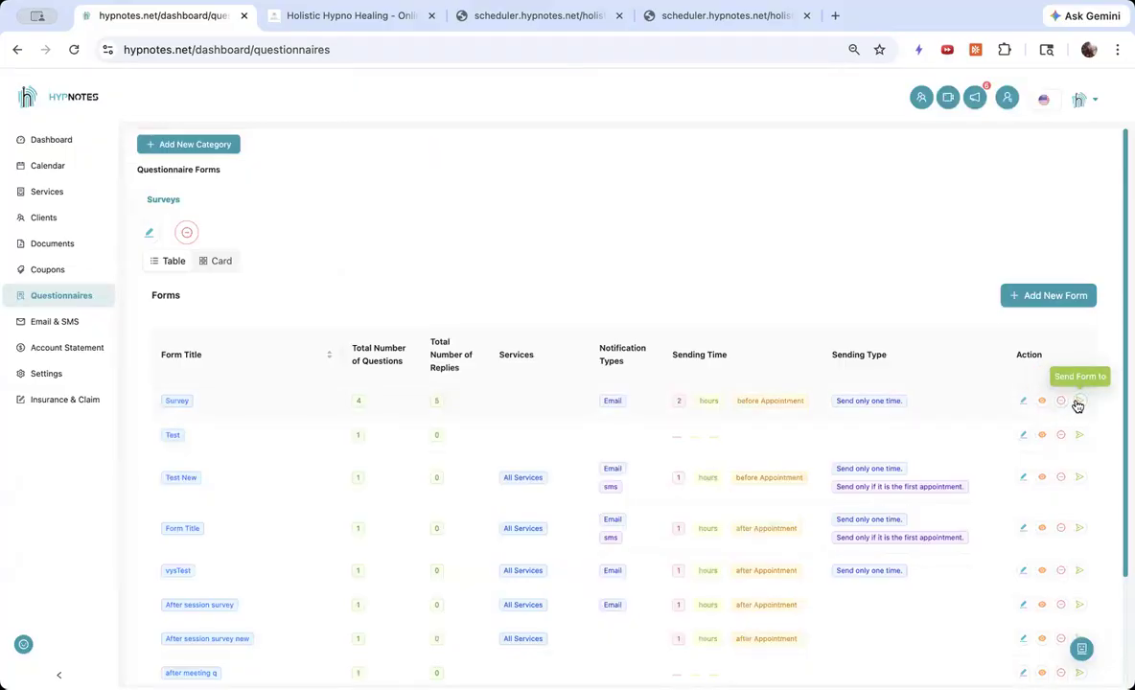
scroll(878, 262, "up", 1)
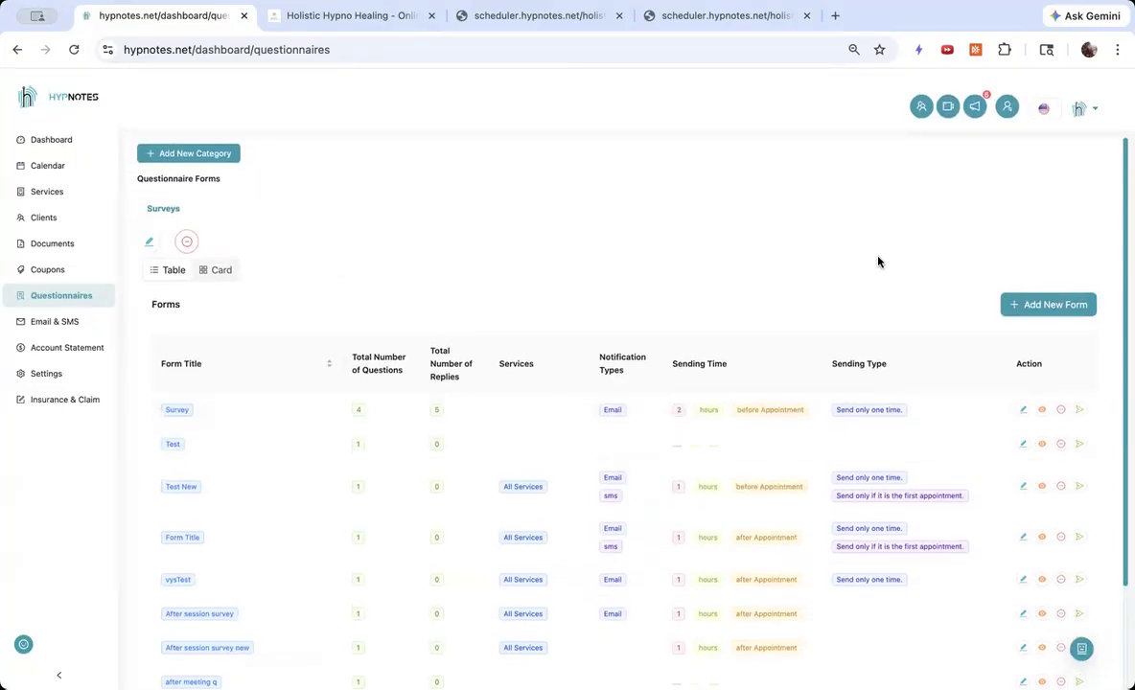
scroll(877, 262, "down", 1)
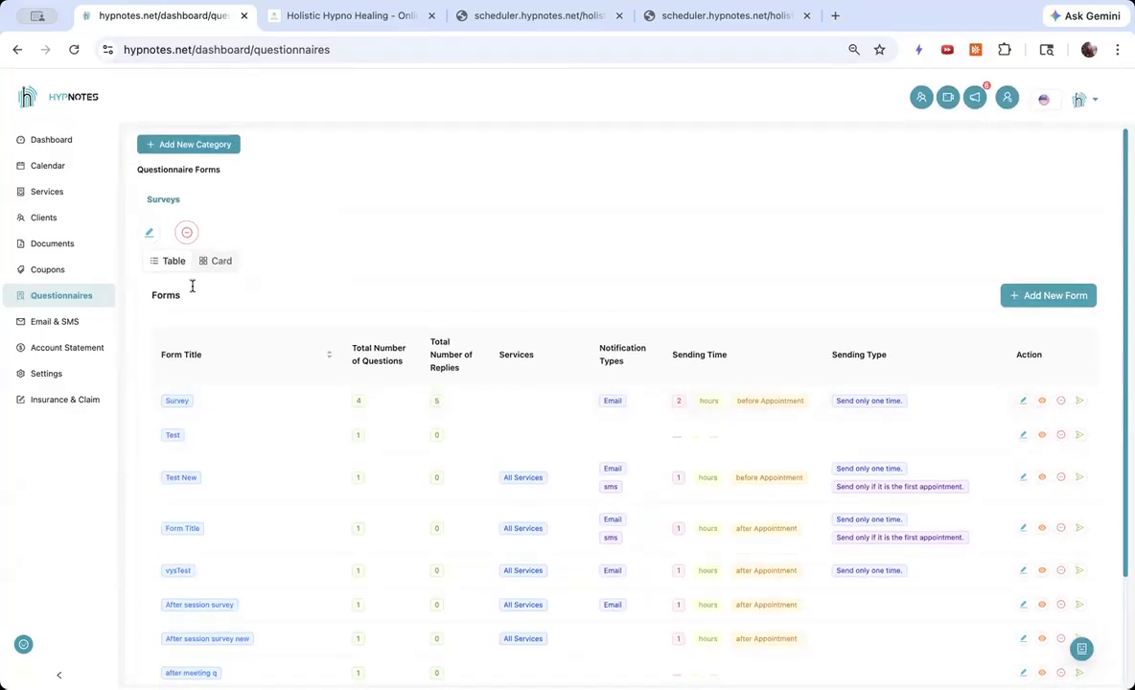
Step: Examine the bulk email form, switching the Select All Clients option on and back off to compare the recipient fields
left_click(77, 324)
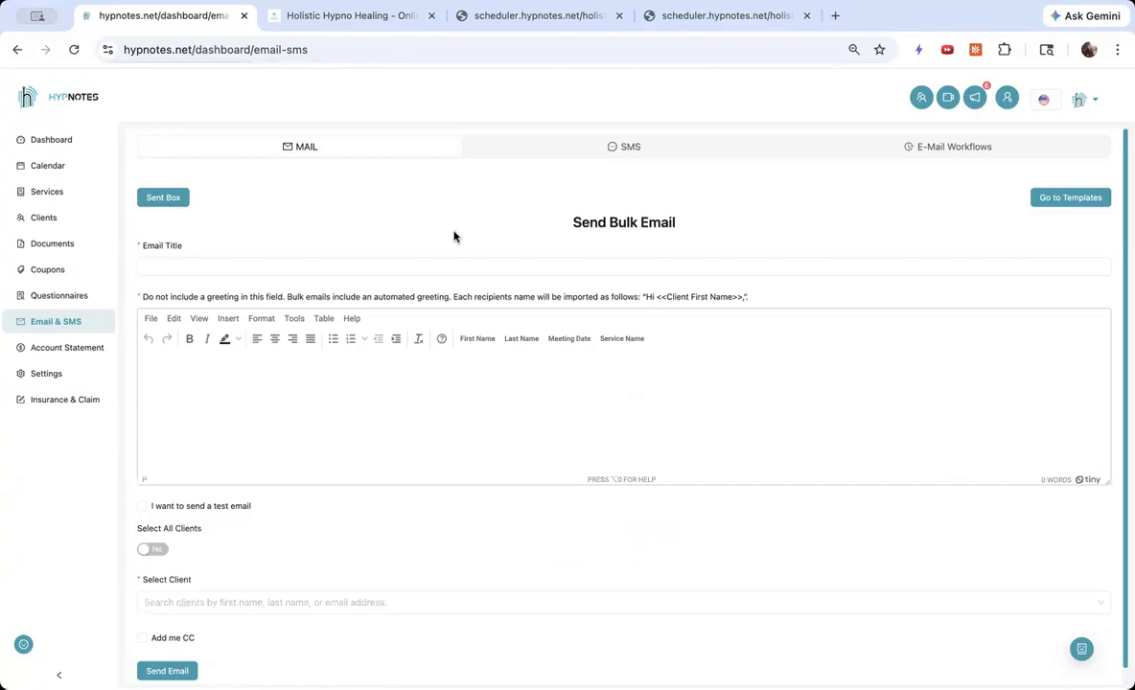
left_click(397, 266)
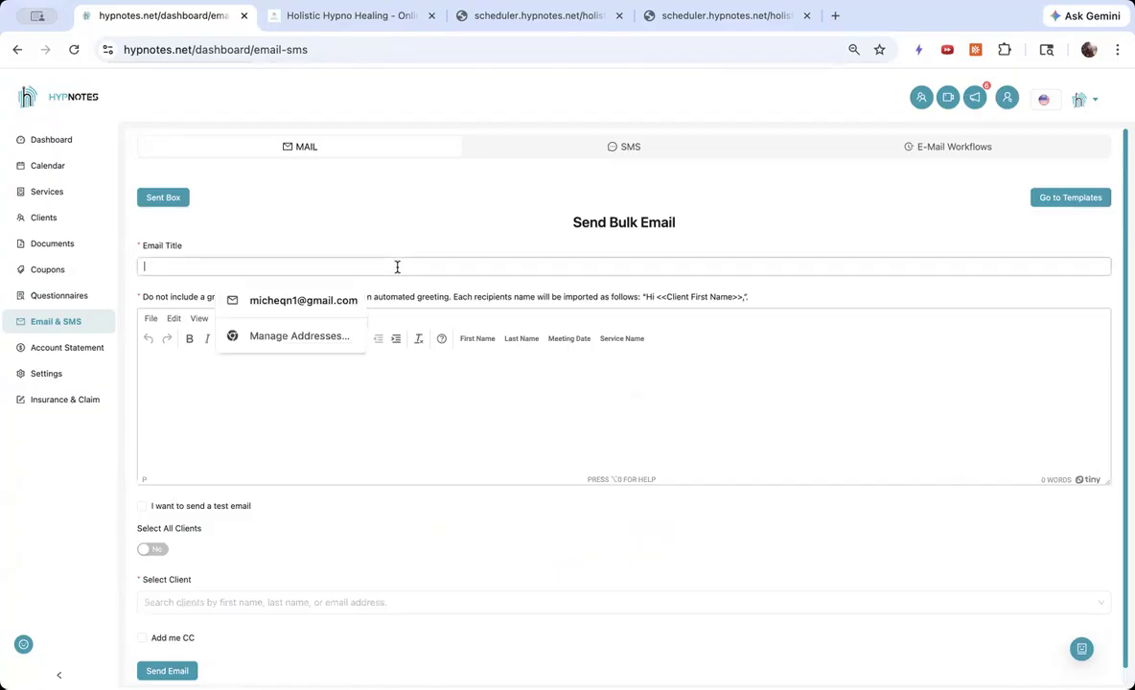
left_click(430, 216)
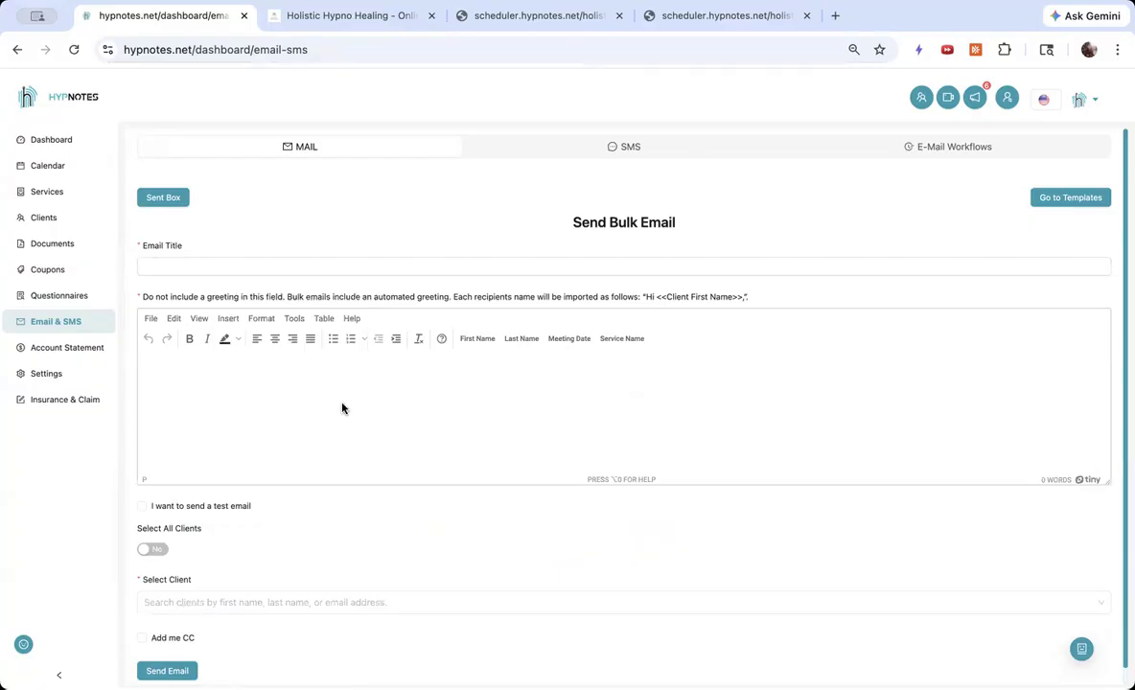
scroll(340, 405, "down", 1)
left_click(167, 532)
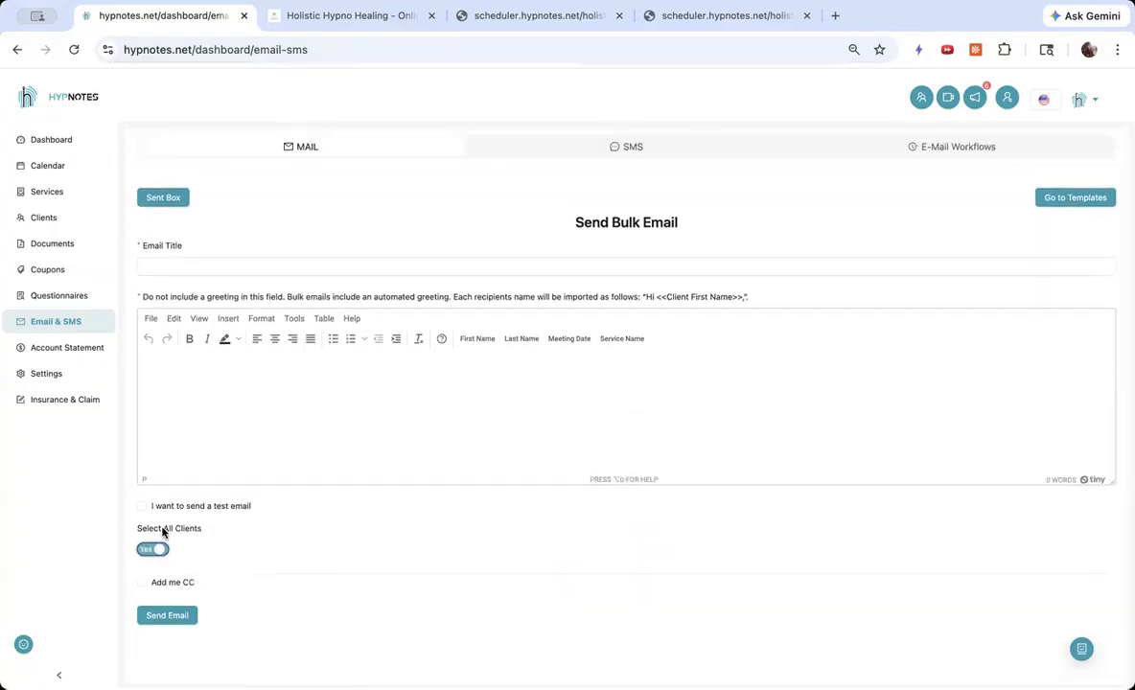
left_click(141, 551)
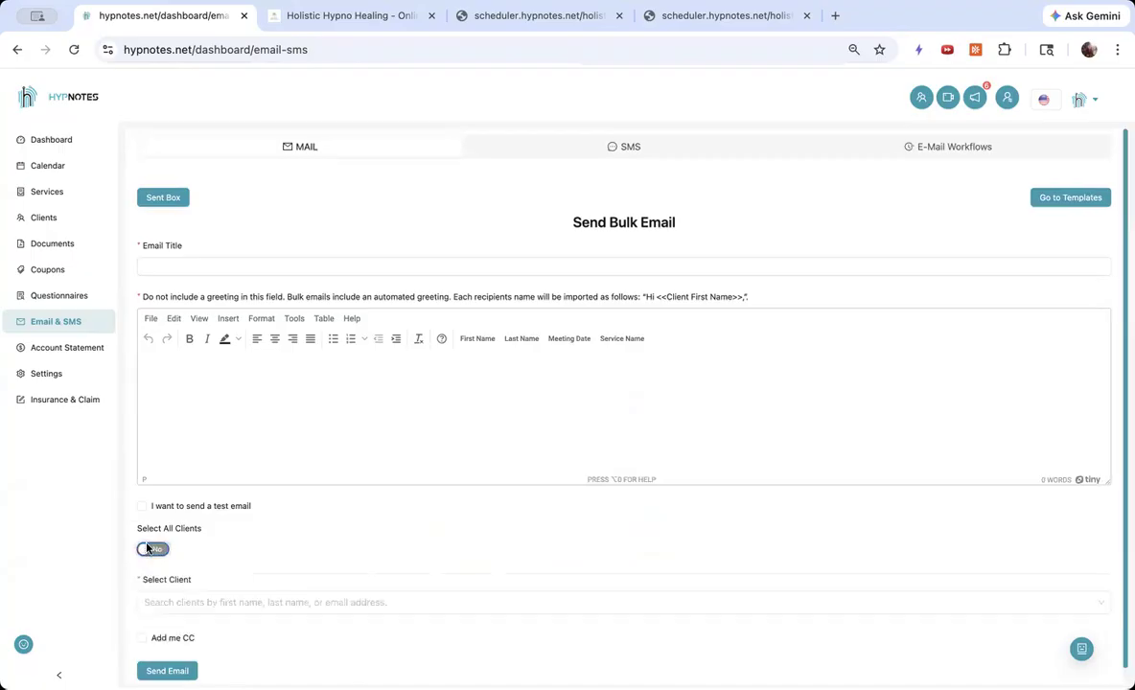
scroll(359, 404, "down", 1)
scroll(338, 216, "up", 1)
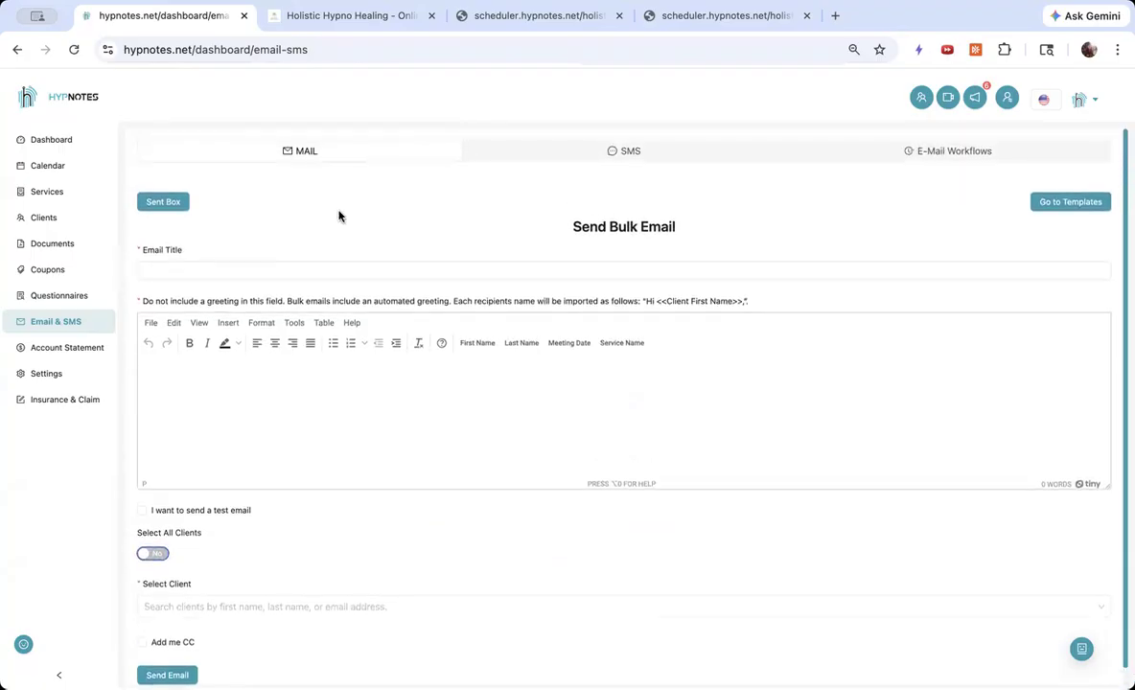
Step: View the SMS sending form, and review the "first email" workflow of the smoking campaign, closing it without saving
left_click(613, 156)
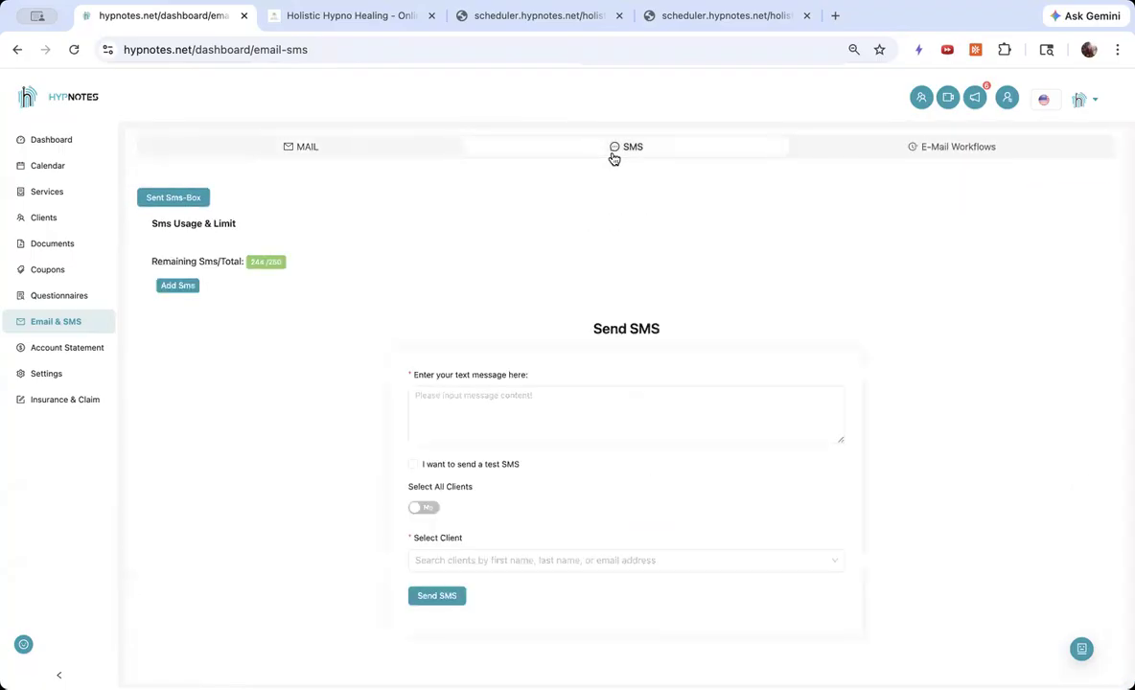
left_click(878, 157)
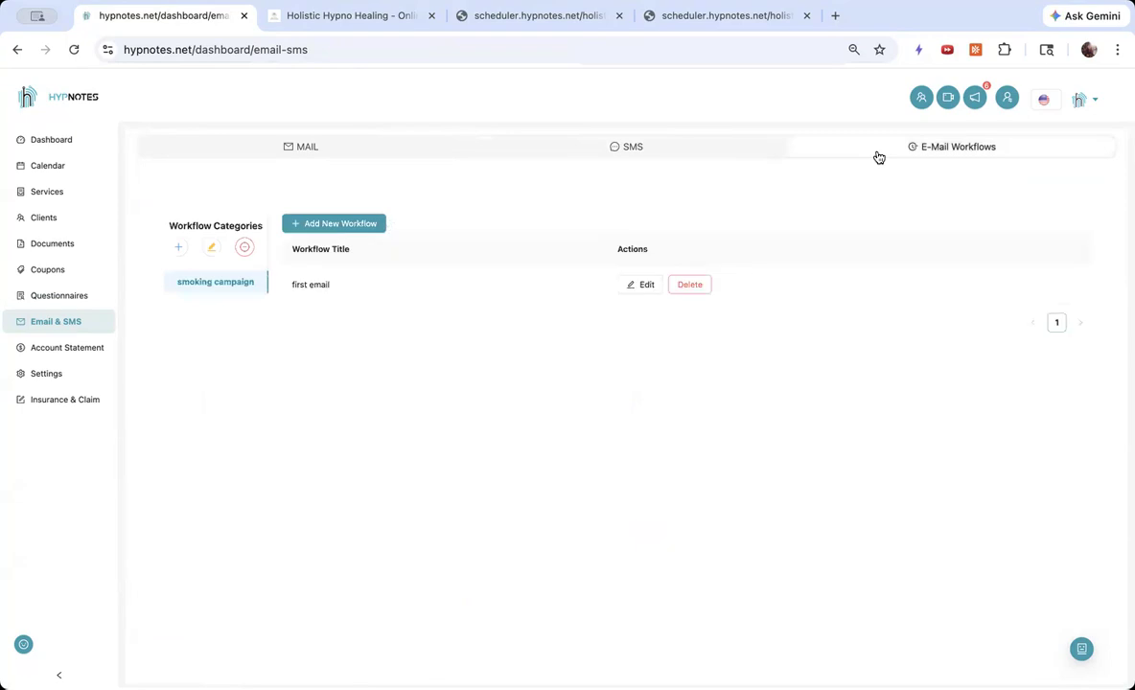
left_click(642, 283)
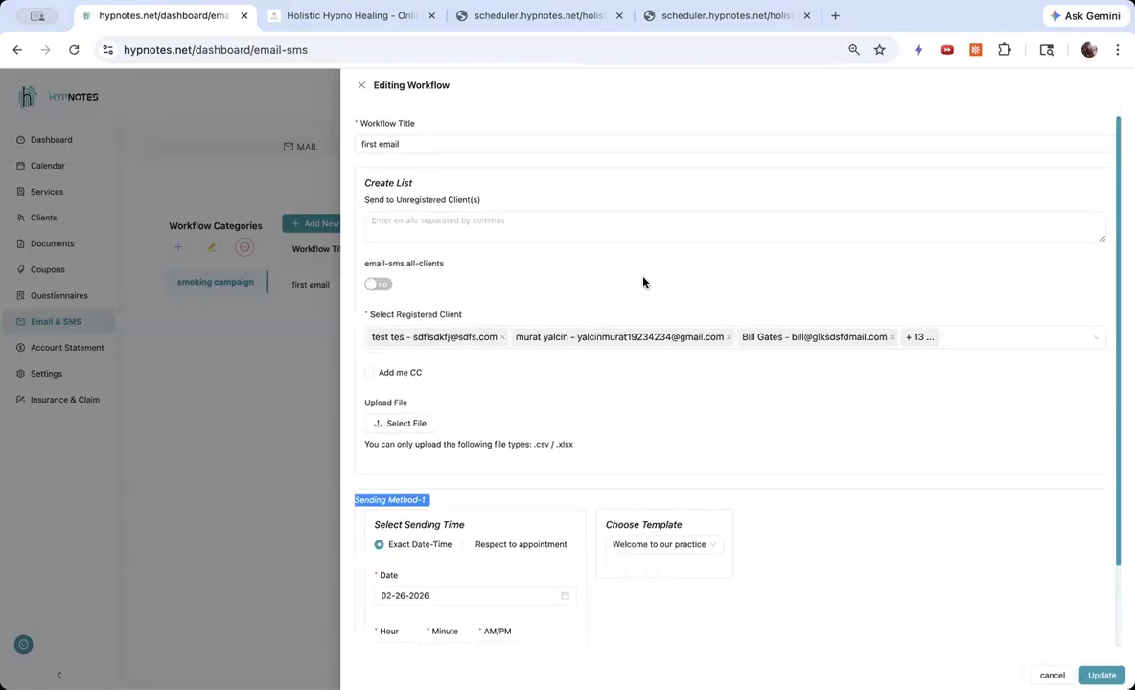
scroll(644, 283, "down", 2)
scroll(644, 282, "up", 2)
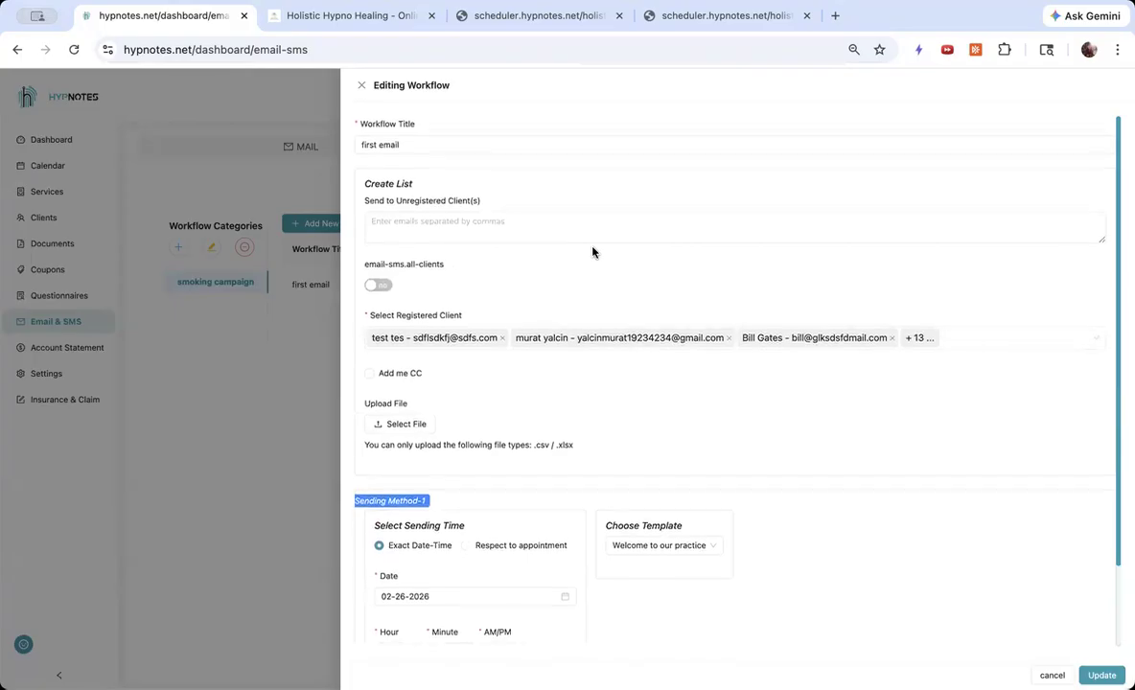
left_click(362, 87)
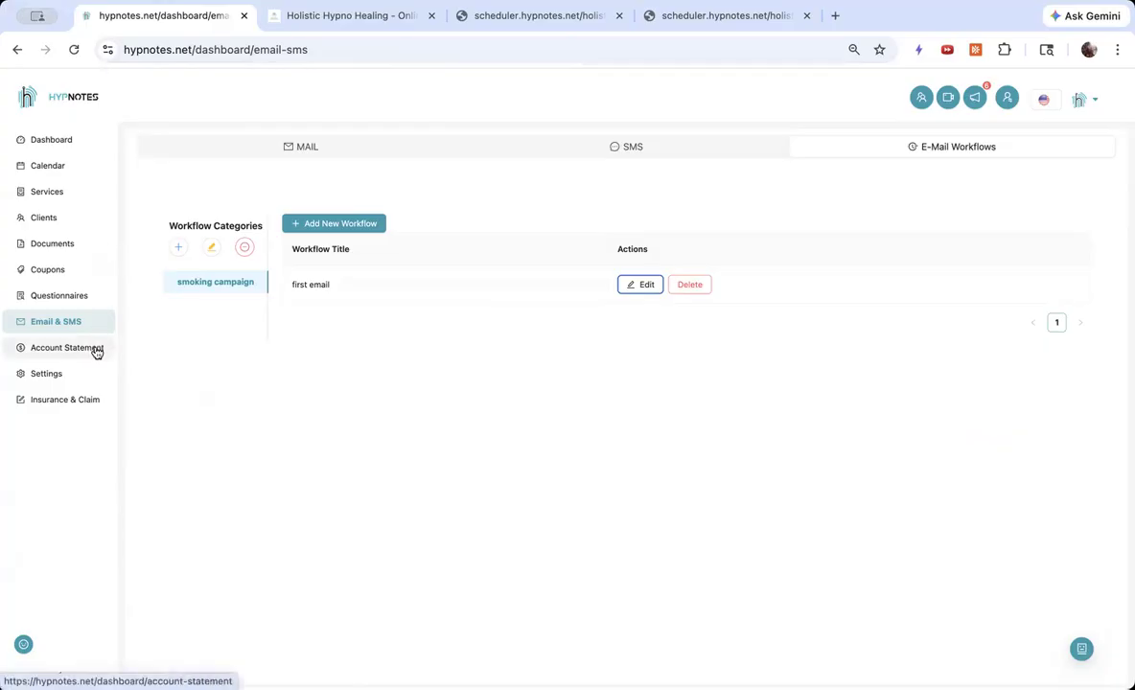
Step: Review the weekly Online Schedule availability in the scheduling settings, including the working hours and days off from Monday to Sunday
left_click(96, 382)
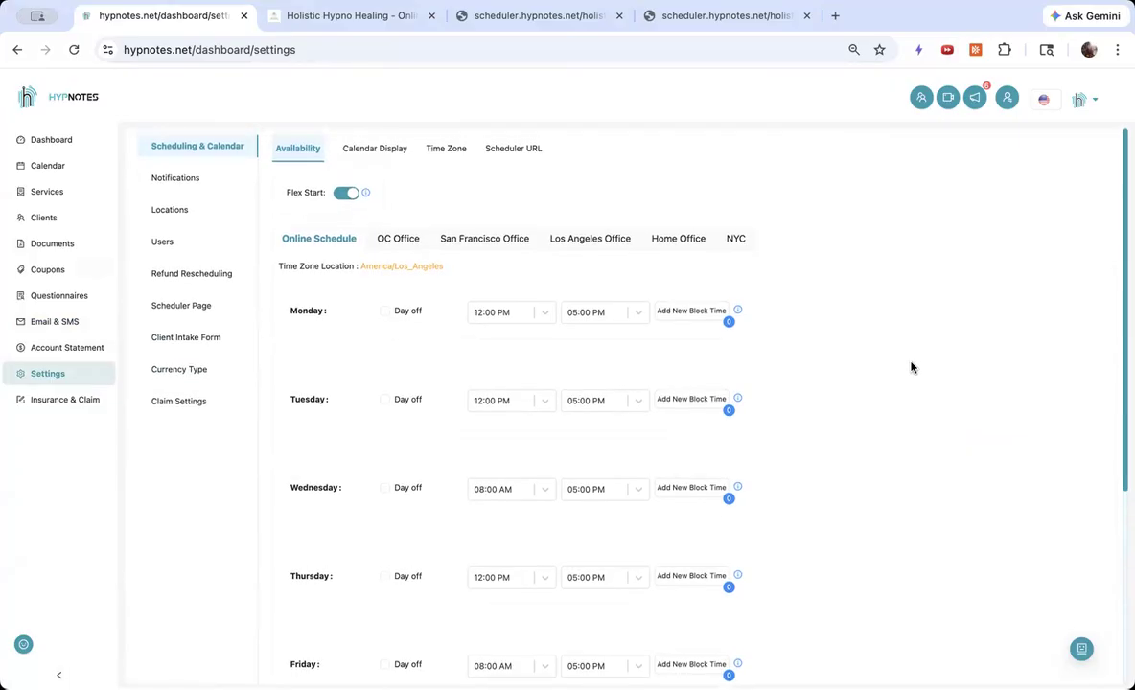
scroll(911, 367, "down", 1)
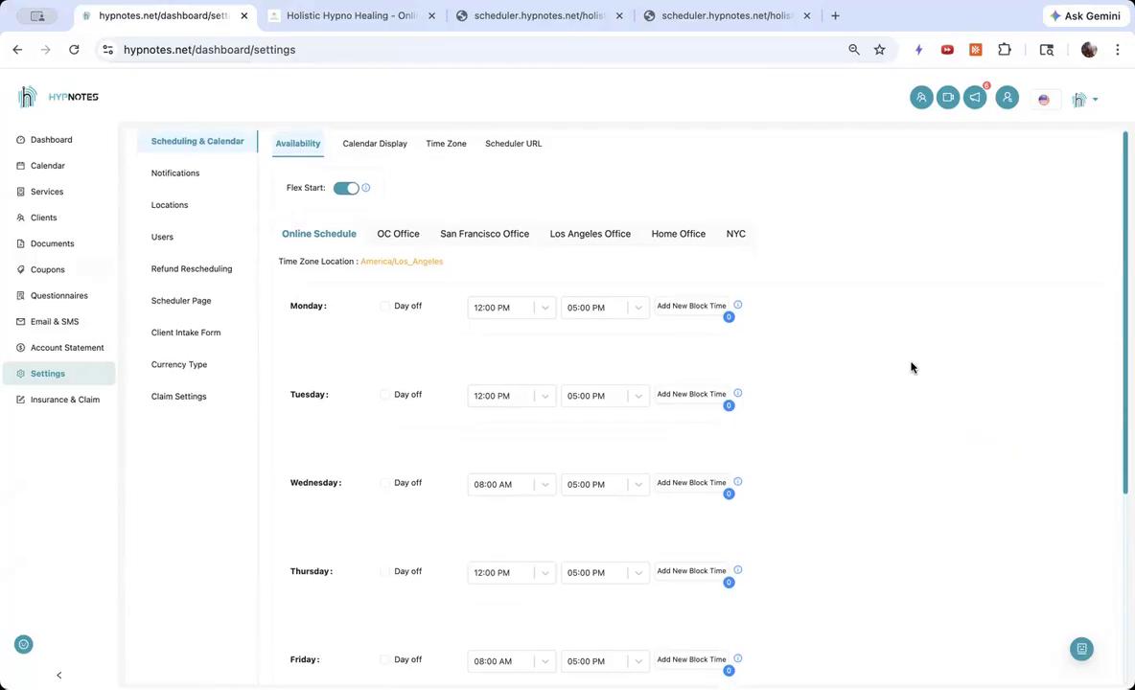
scroll(373, 258, "up", 1)
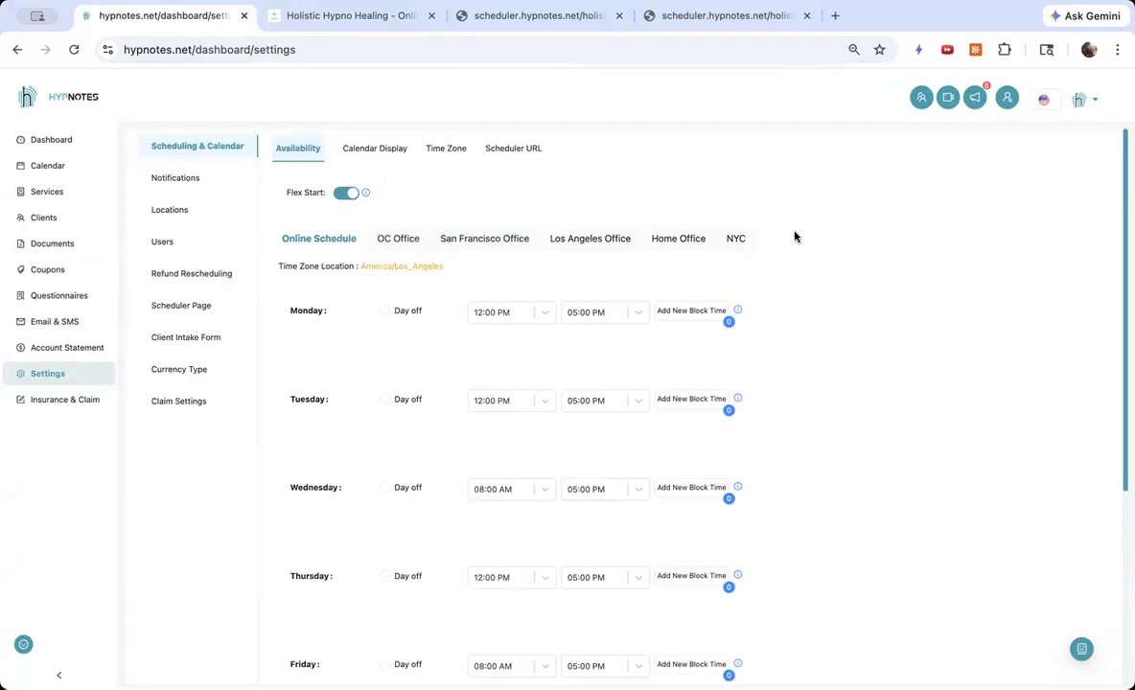
scroll(821, 356, "down", 2)
scroll(821, 357, "down", 5)
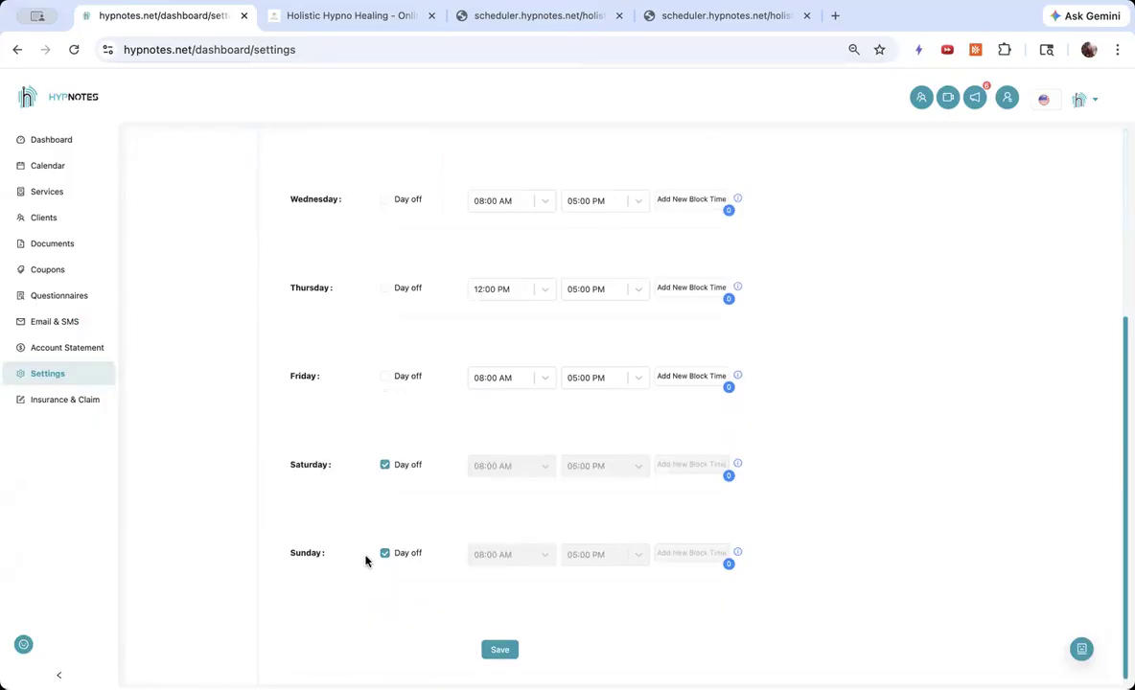
scroll(340, 517, "up", 3)
scroll(346, 492, "up", 2)
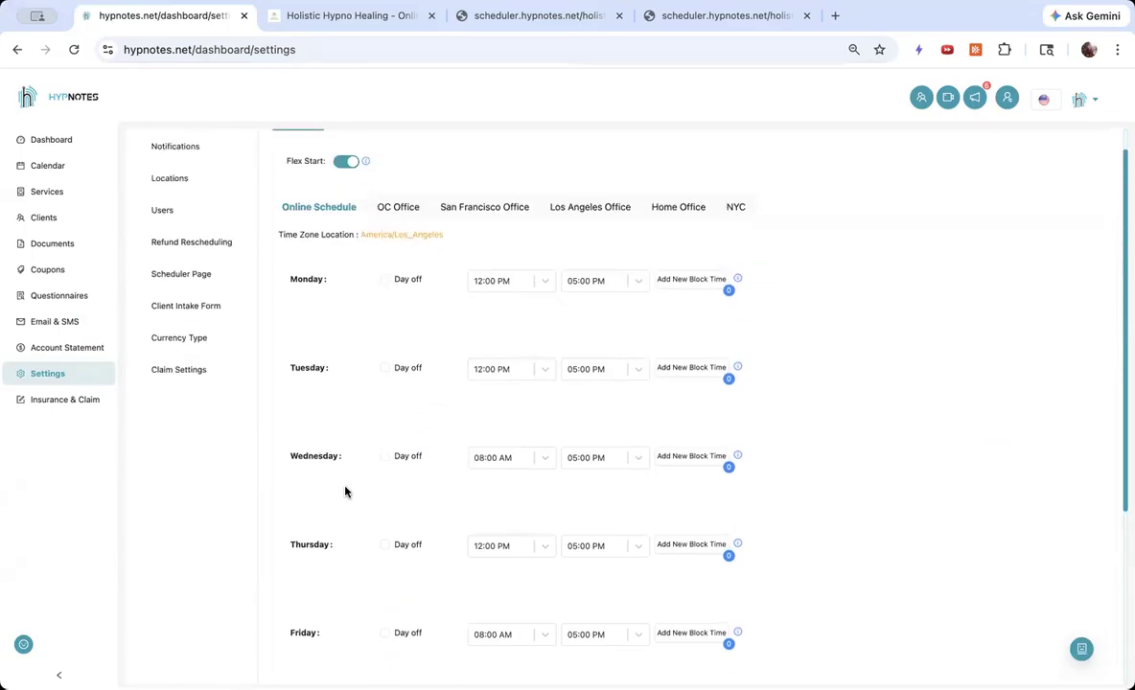
scroll(508, 337, "down", 1)
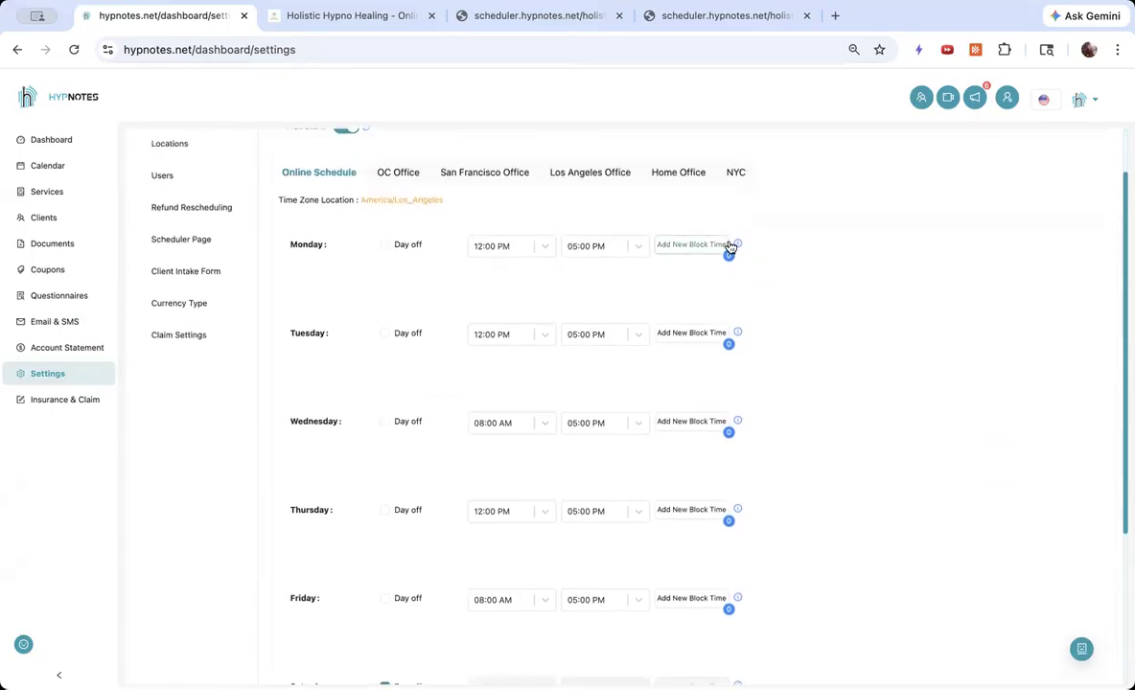
Step: Read the block time hint for Monday, and view the Recurring Block Time form for the online schedule without adding a block
mouse_move(738, 247)
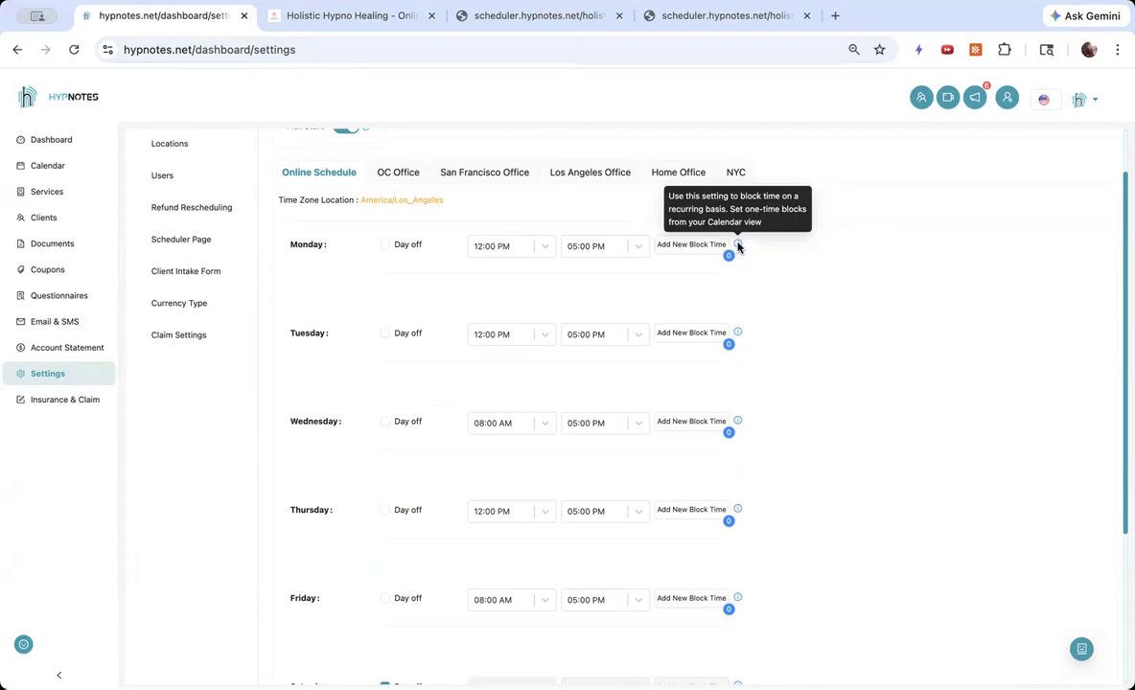
left_click(694, 247)
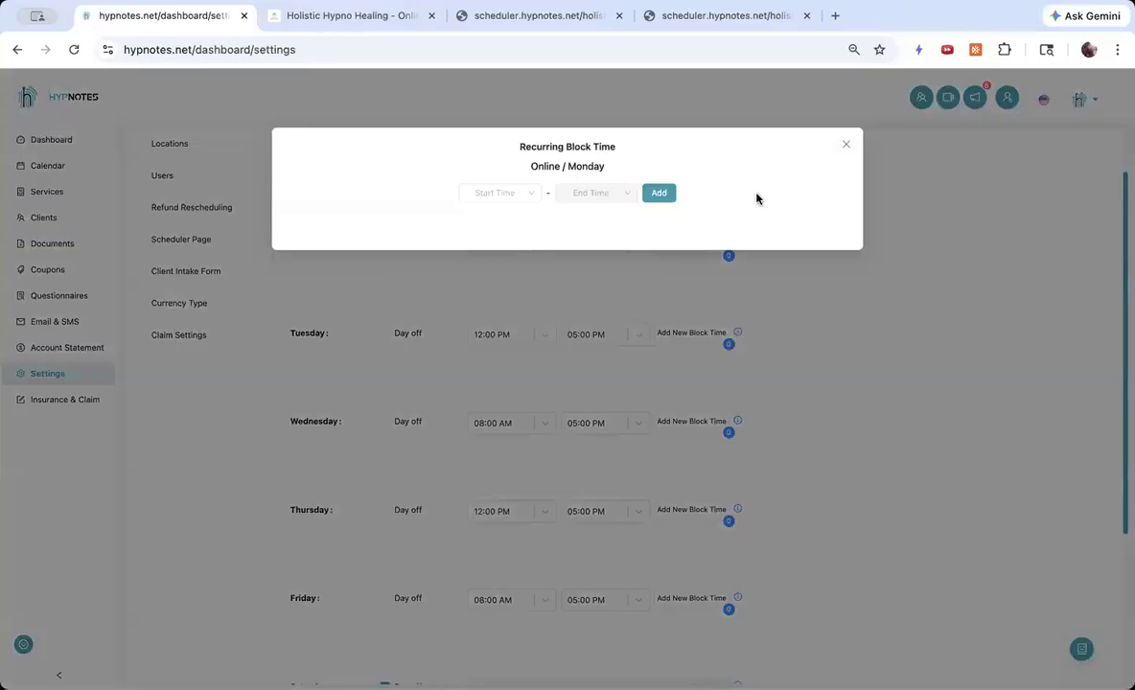
left_click(845, 144)
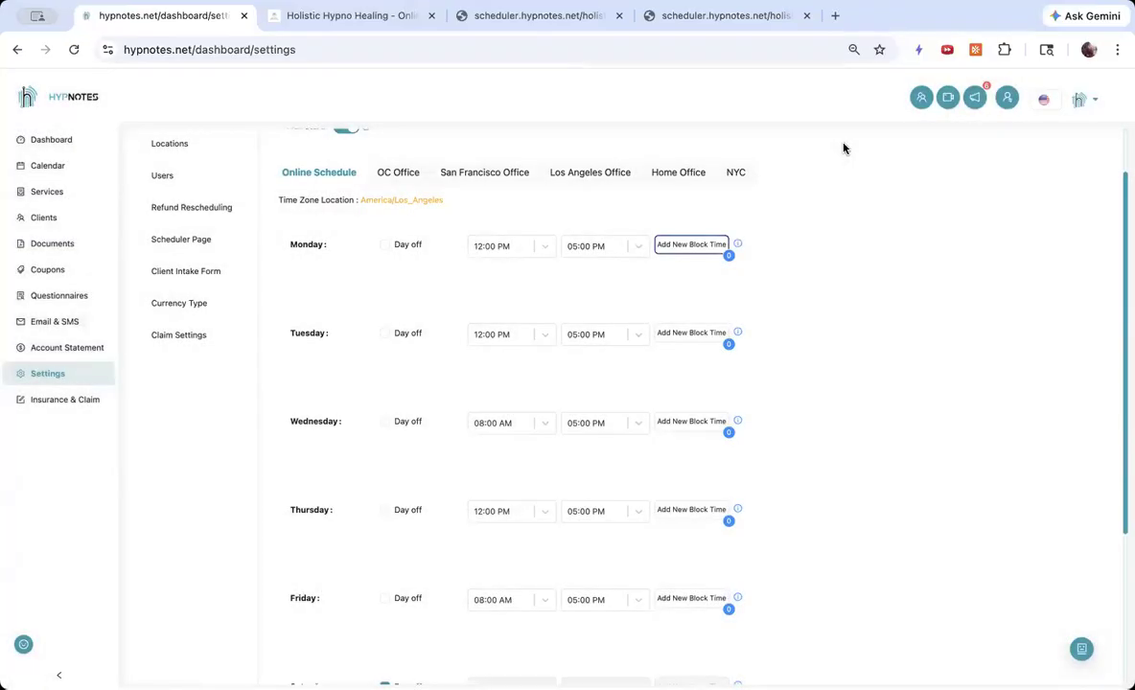
scroll(856, 323, "up", 1)
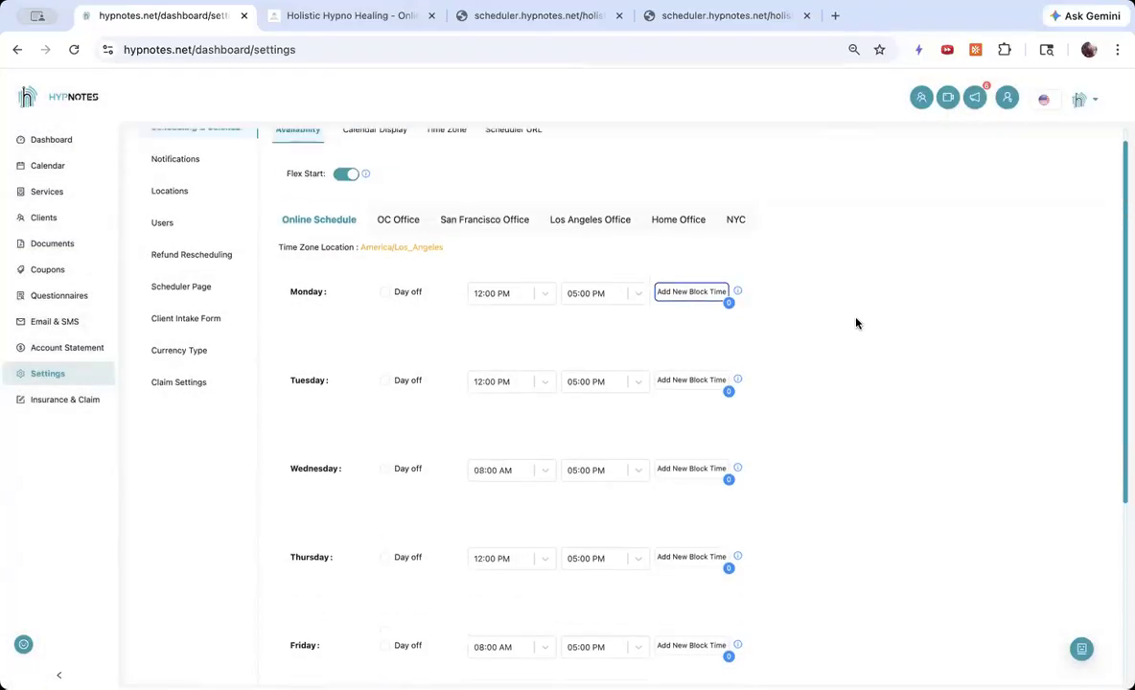
scroll(855, 323, "up", 1)
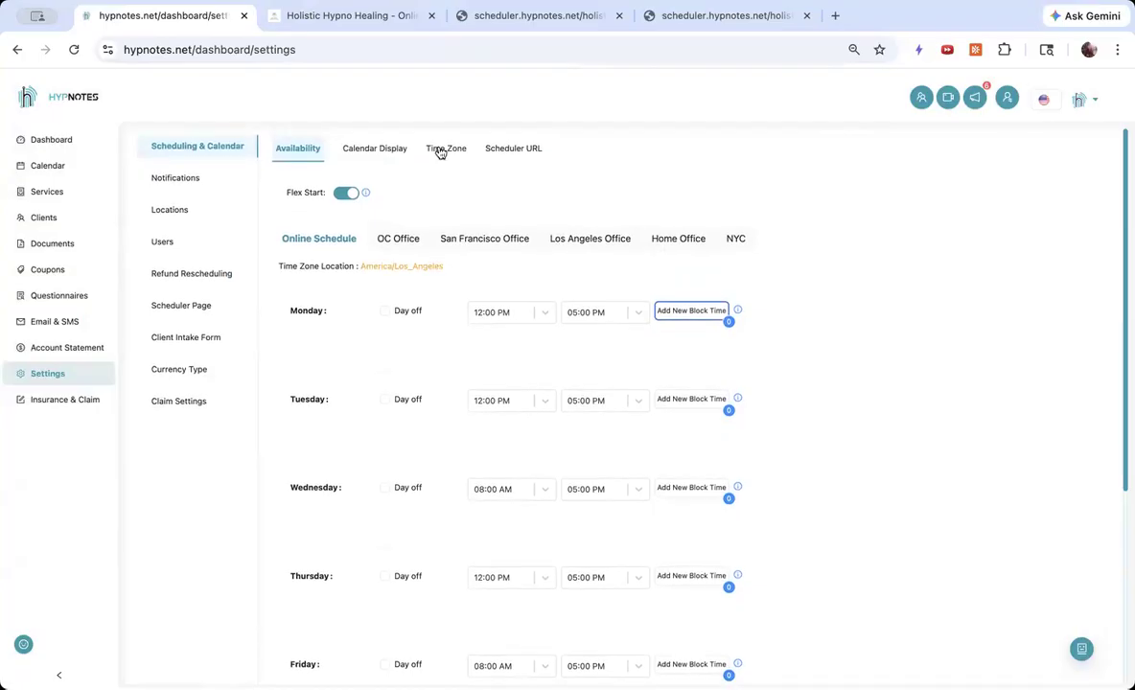
Step: Try out other colors for Individual Sessions in the Calendar Display color codes, and close the color picker without saving
left_click(374, 151)
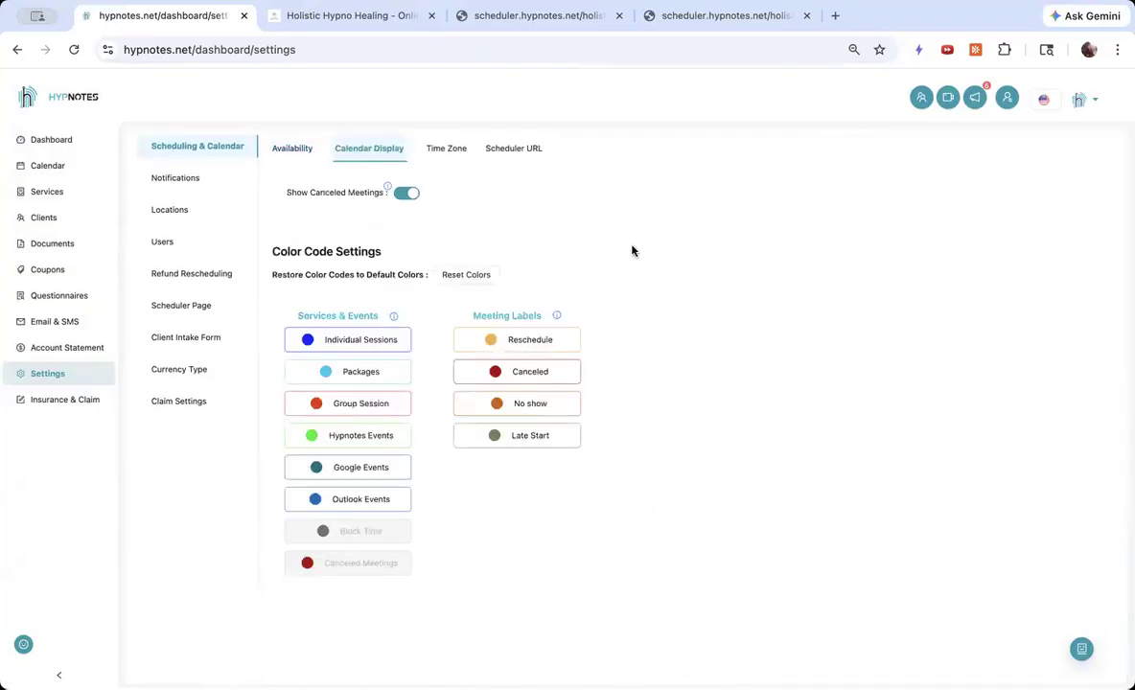
left_click(346, 337)
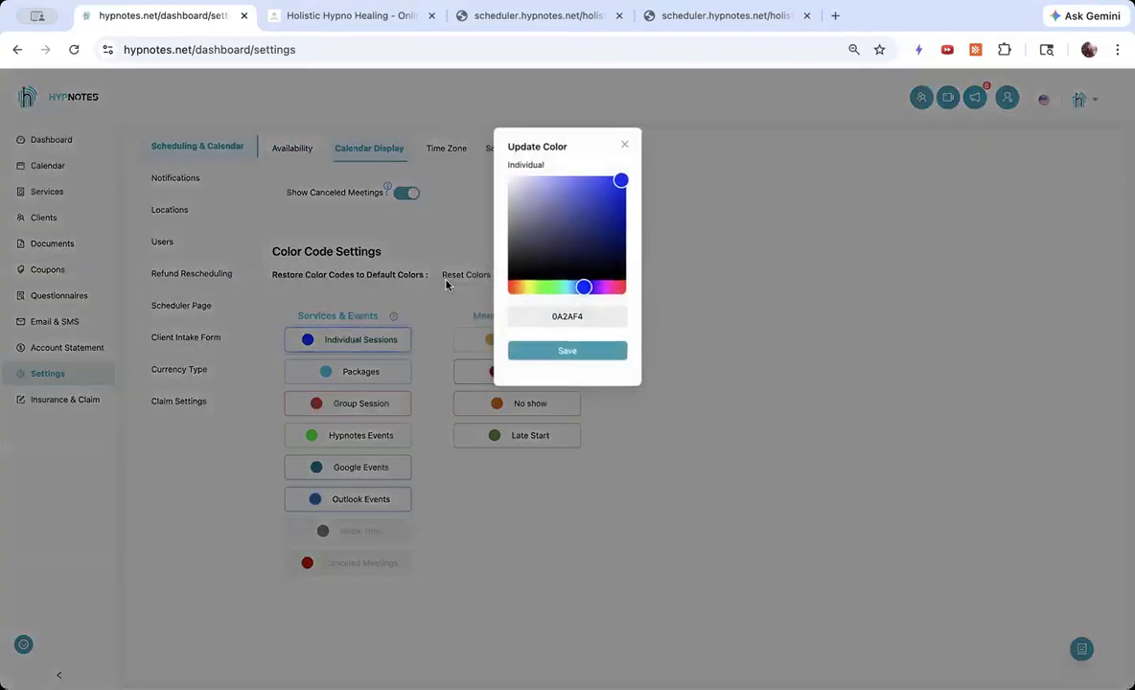
left_click(556, 221)
left_click(528, 195)
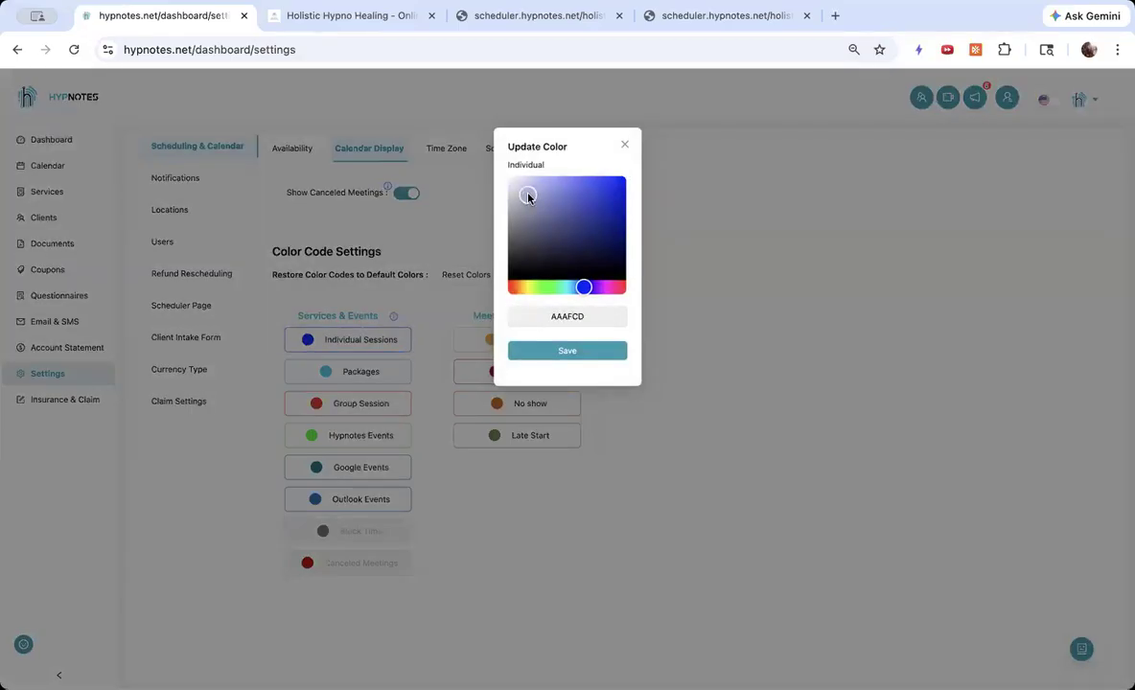
left_click(556, 286)
left_click(598, 176)
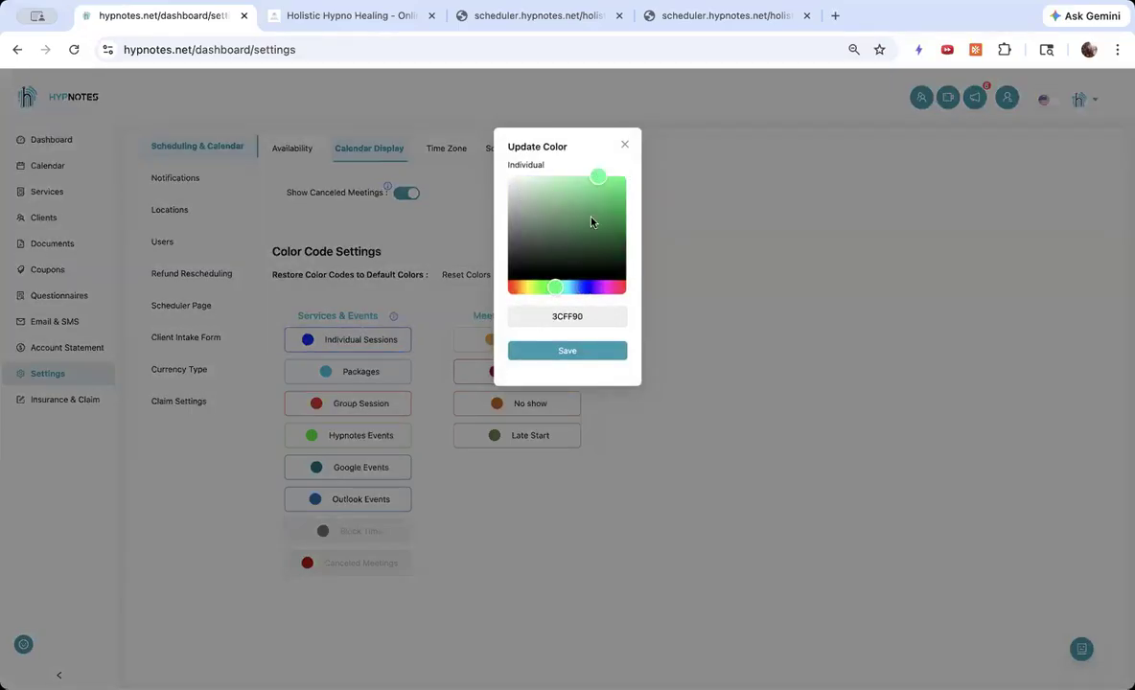
left_click(605, 291)
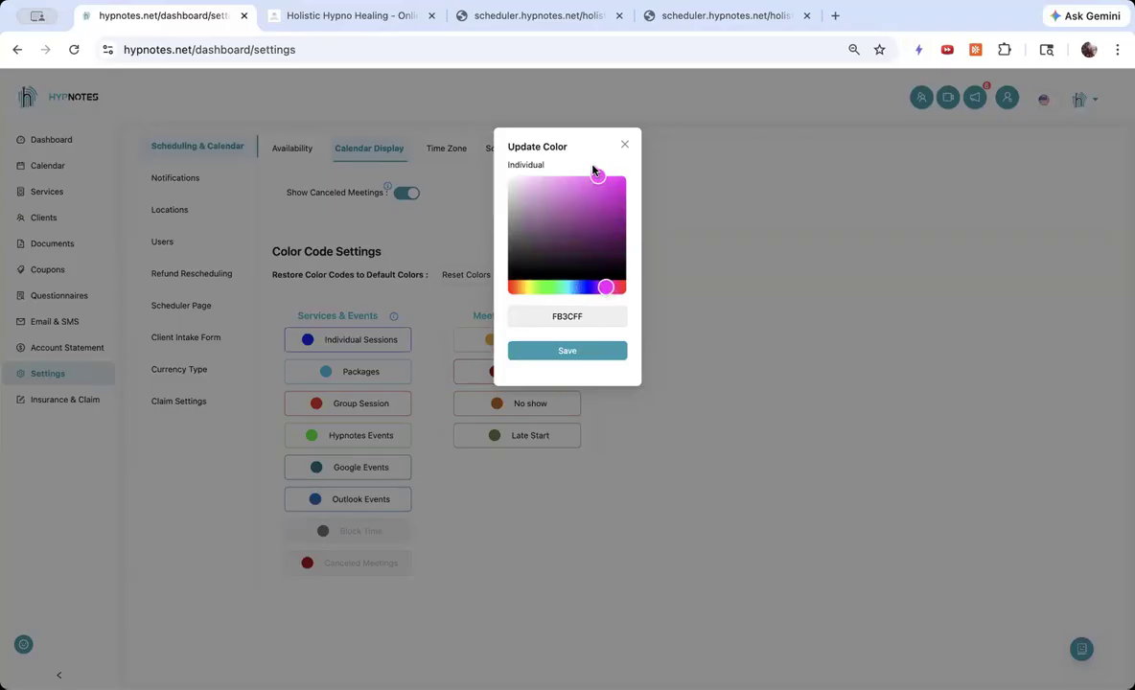
left_click(624, 144)
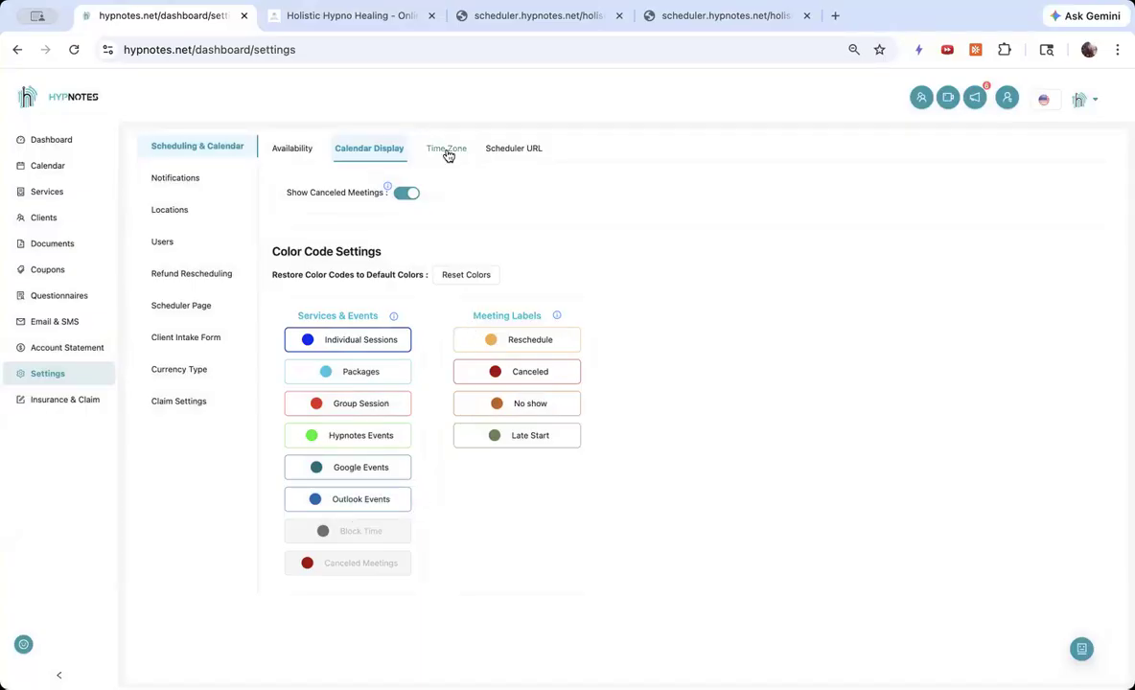
Step: View the Scheduler URL settings, and turn on Allow Clients to Cancel Appointments in the Refund Rescheduling settings
left_click(514, 152)
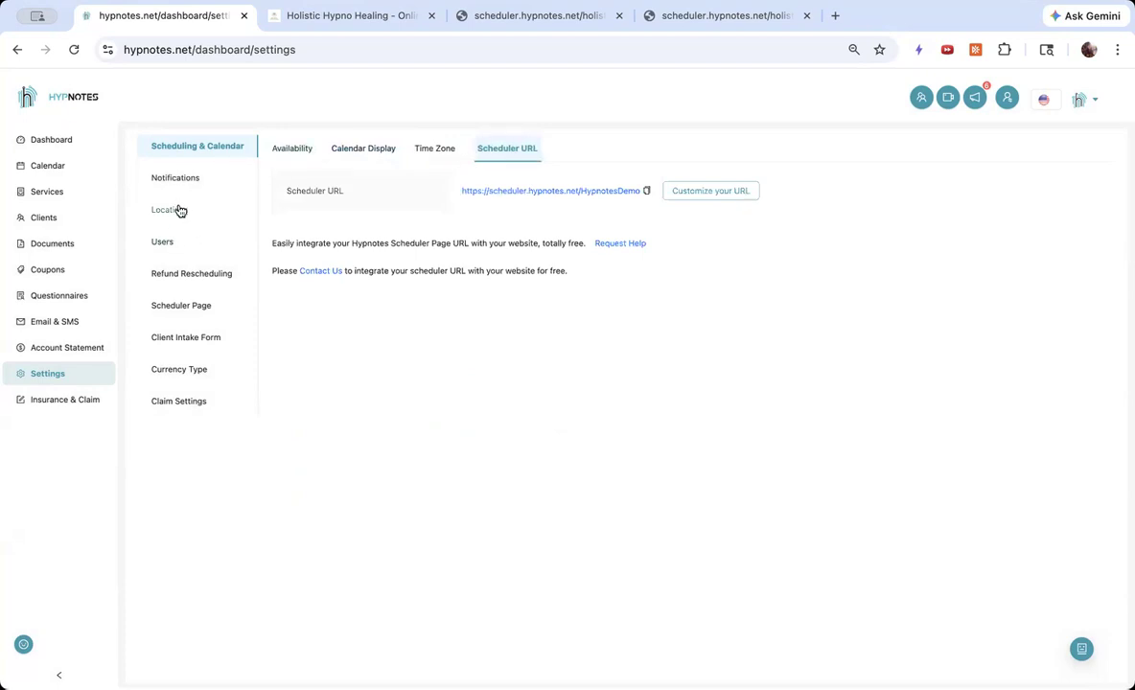
left_click(167, 278)
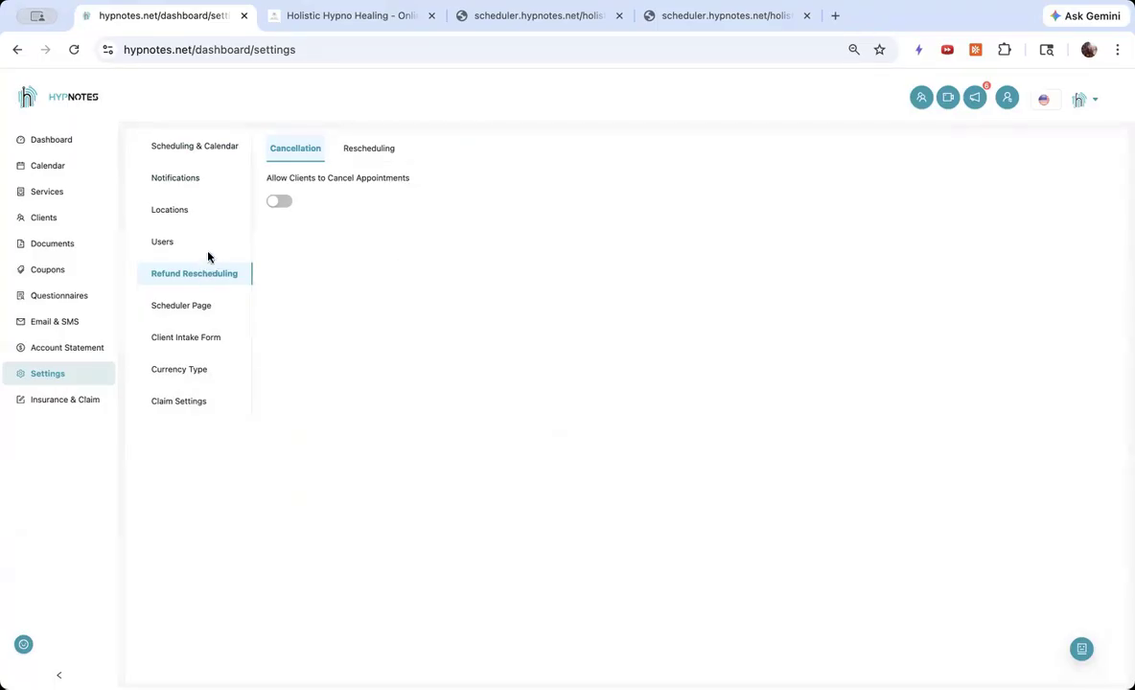
left_click(291, 205)
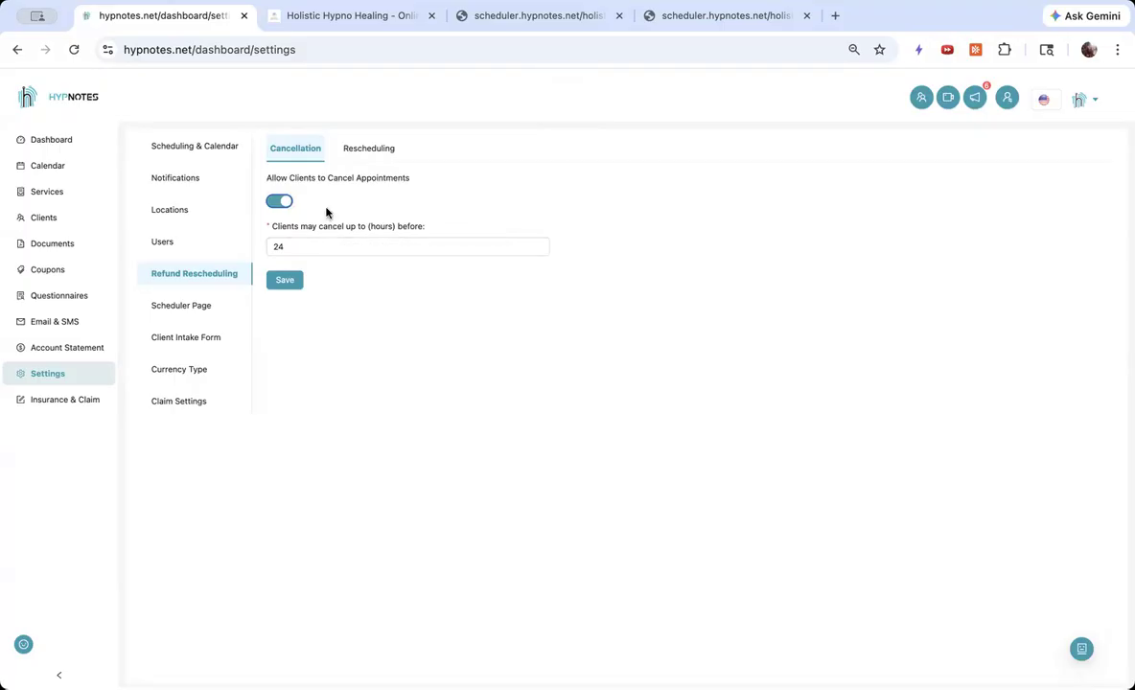
Step: View the client rescheduling rules in the Refund Rescheduling settings, and return to the cancellation rules
left_click(378, 162)
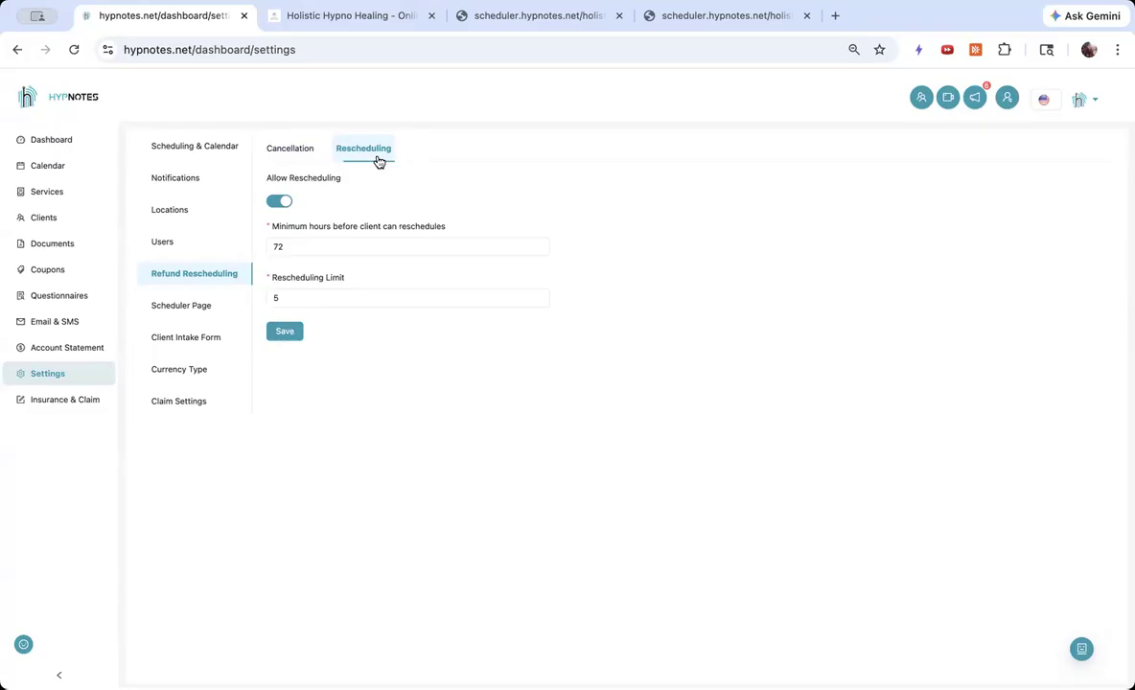
left_click(295, 154)
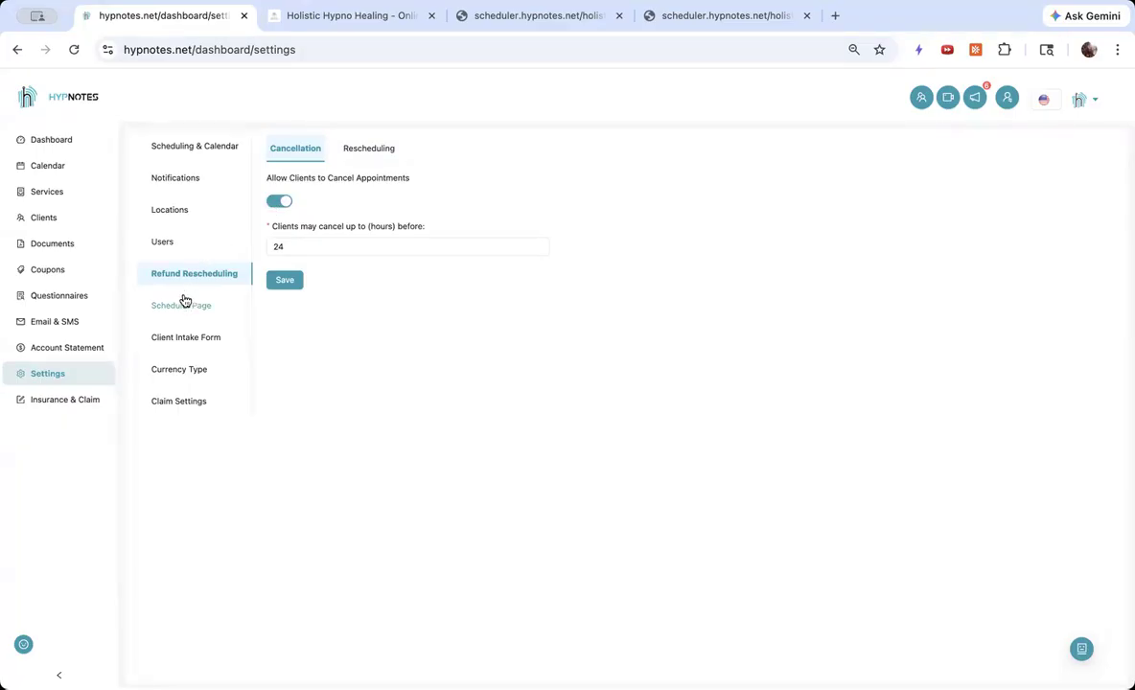
Step: Look through the additional client input fields available for the Client Intake Form, and close the list without adding any
left_click(219, 335)
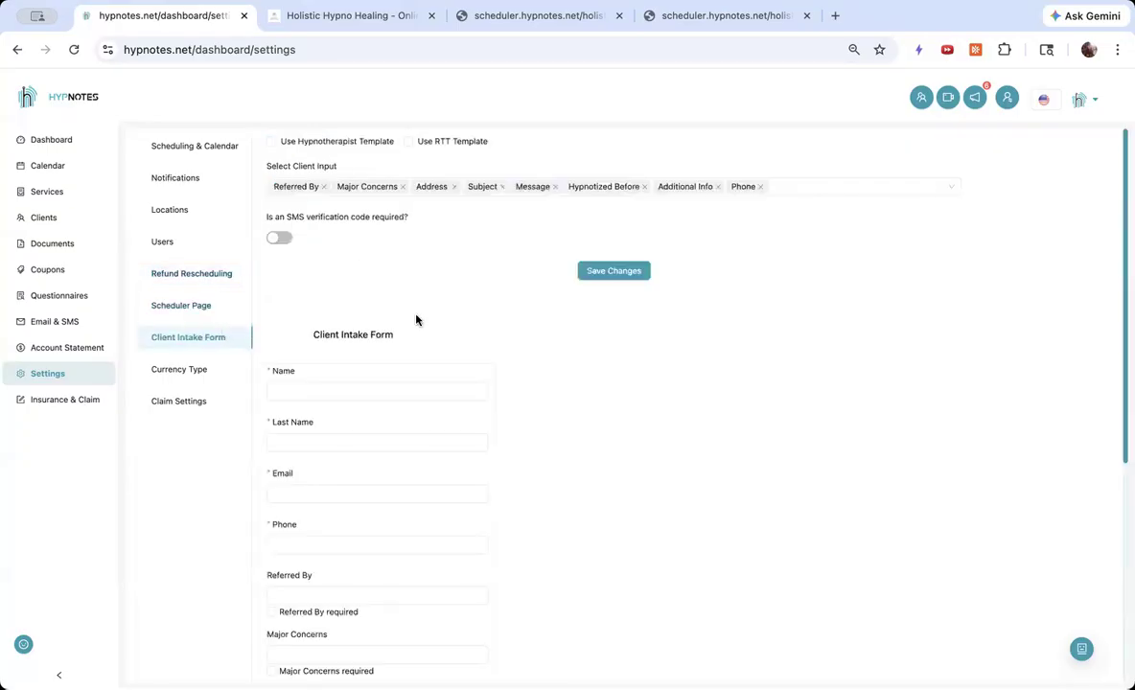
left_click(787, 191)
scroll(604, 321, "down", 10)
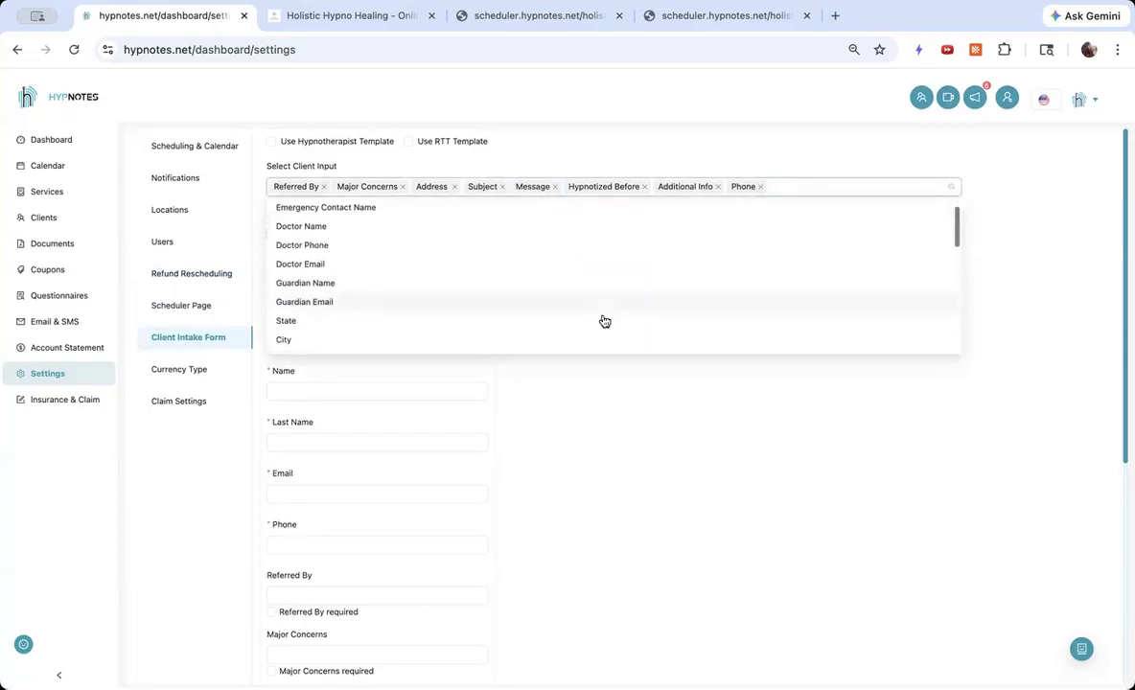
scroll(603, 319, "up", 10)
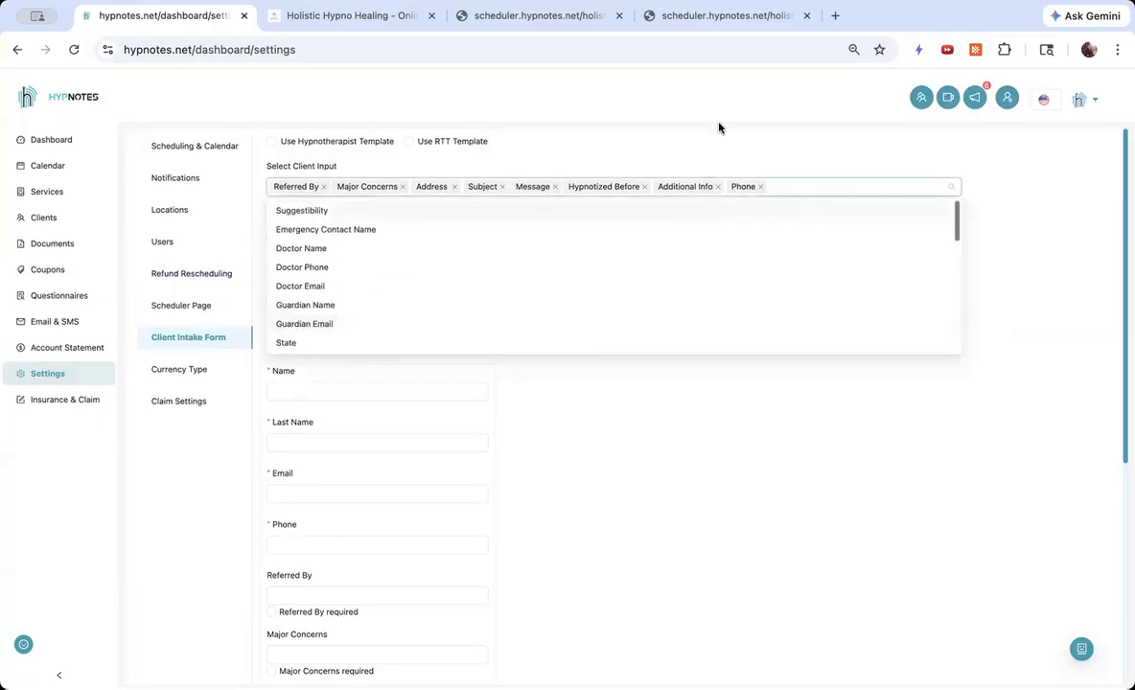
left_click(717, 145)
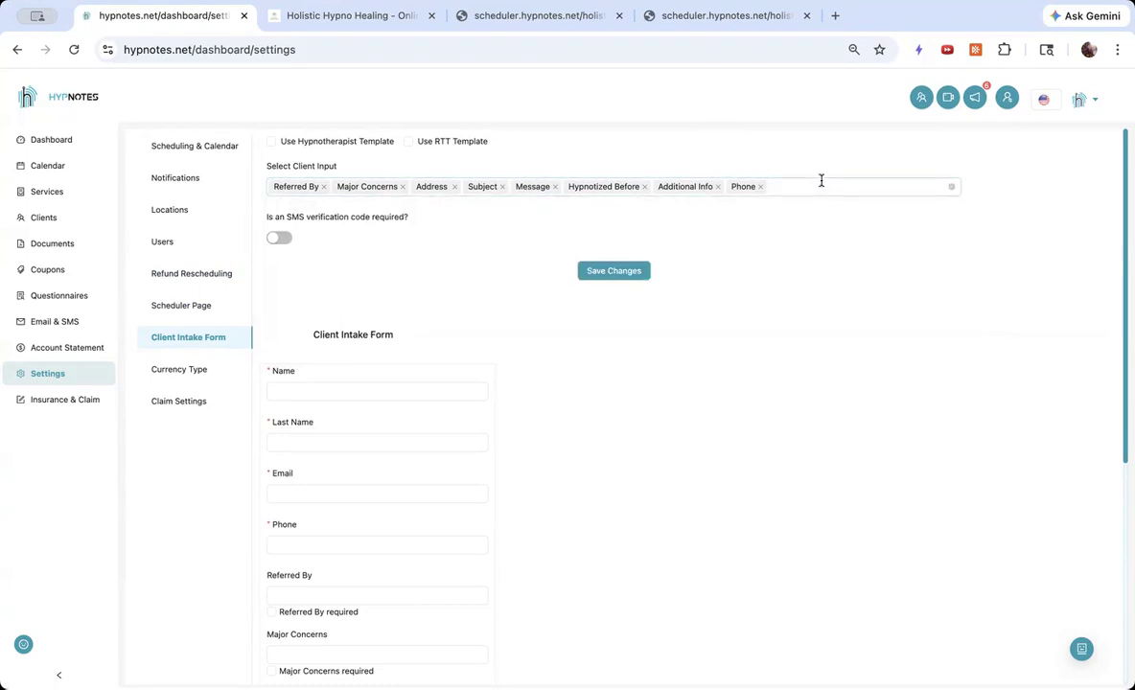
Step: Review the fields and required options in the Client Intake Form preview
scroll(740, 382, "down", 4)
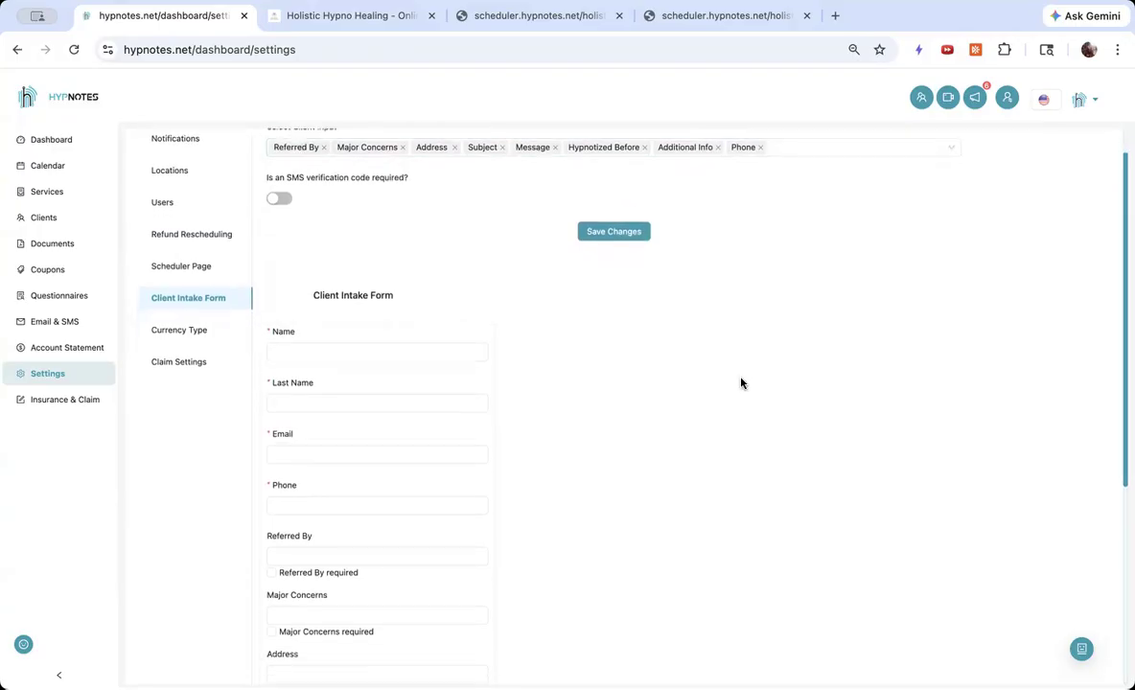
scroll(740, 382, "down", 4)
scroll(740, 382, "up", 6)
scroll(740, 382, "up", 2)
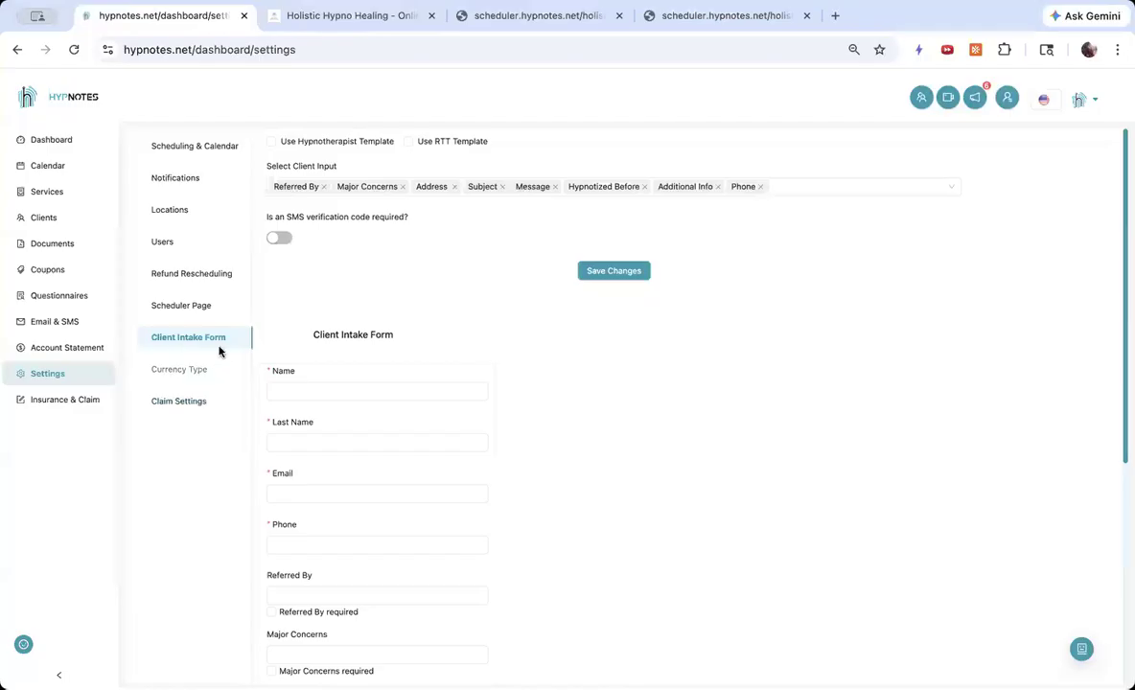
scroll(220, 351, "down", 1)
scroll(221, 349, "up", 1)
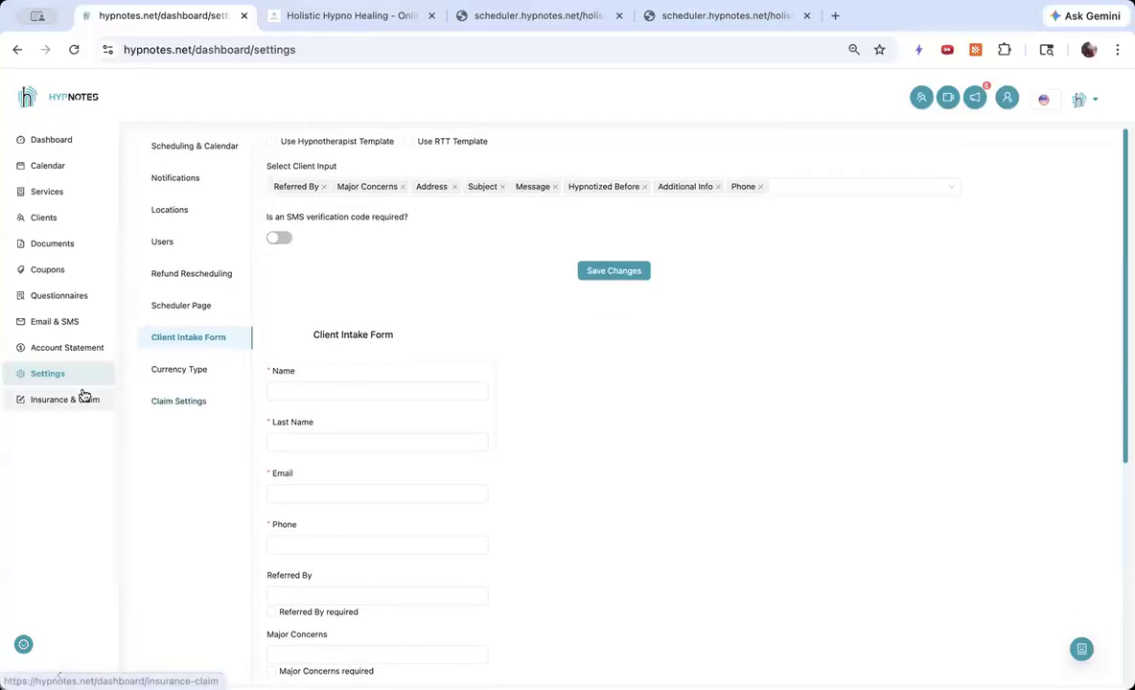
Step: View the Account Statement with its balances and statement details, and return to the scheduling settings
left_click(84, 350)
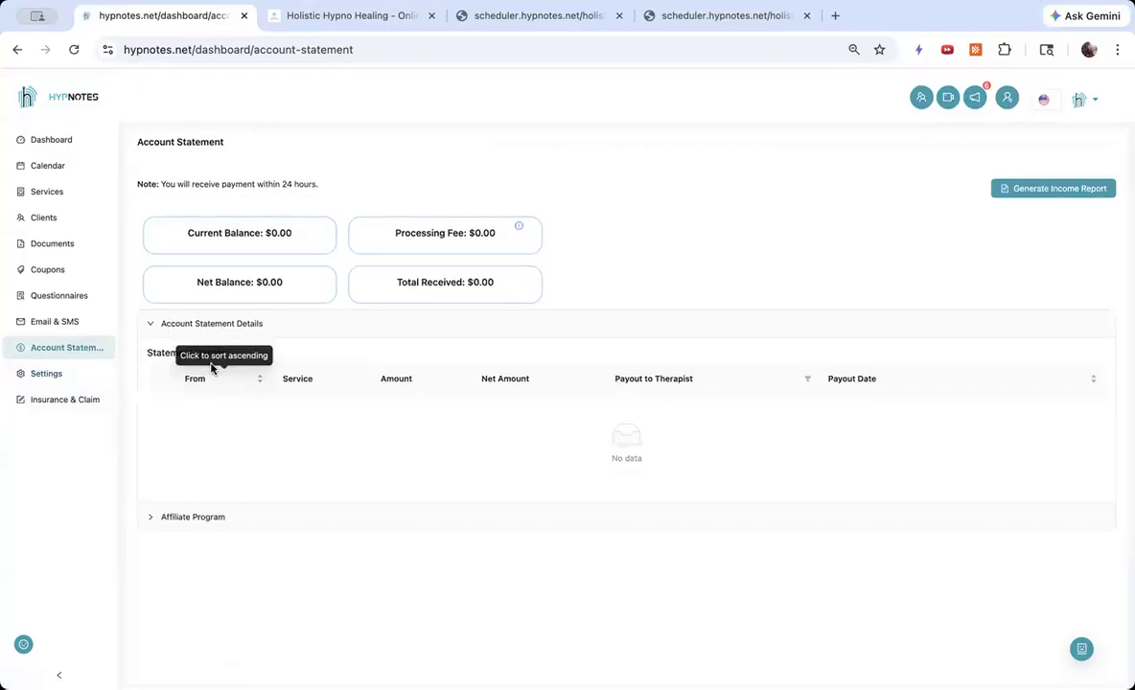
left_click(31, 377)
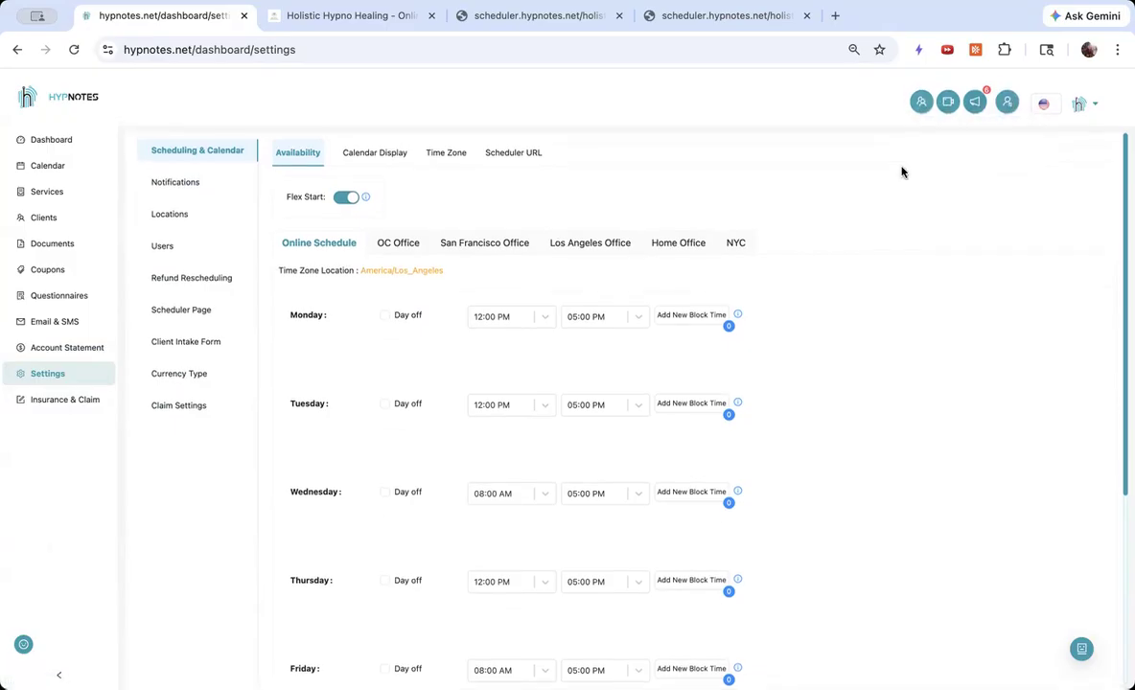
Step: Go to the account's Integrations and review the Meetings, Calendars, Payments and Others categories, ending on Meetings
left_click(1090, 108)
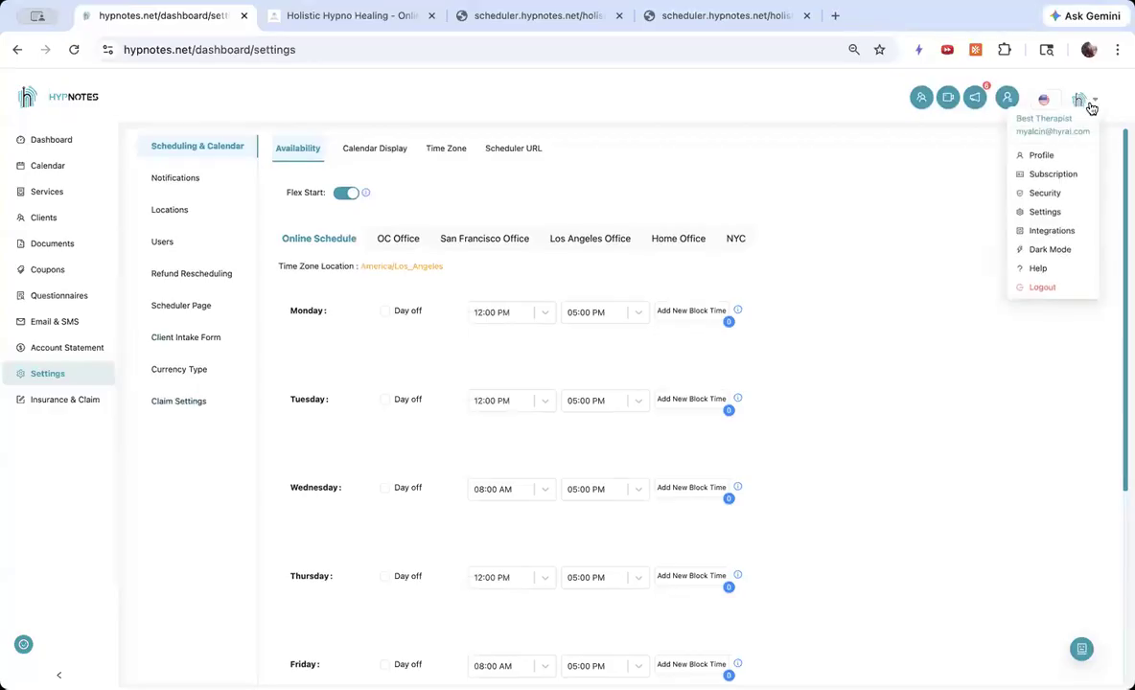
left_click(1052, 232)
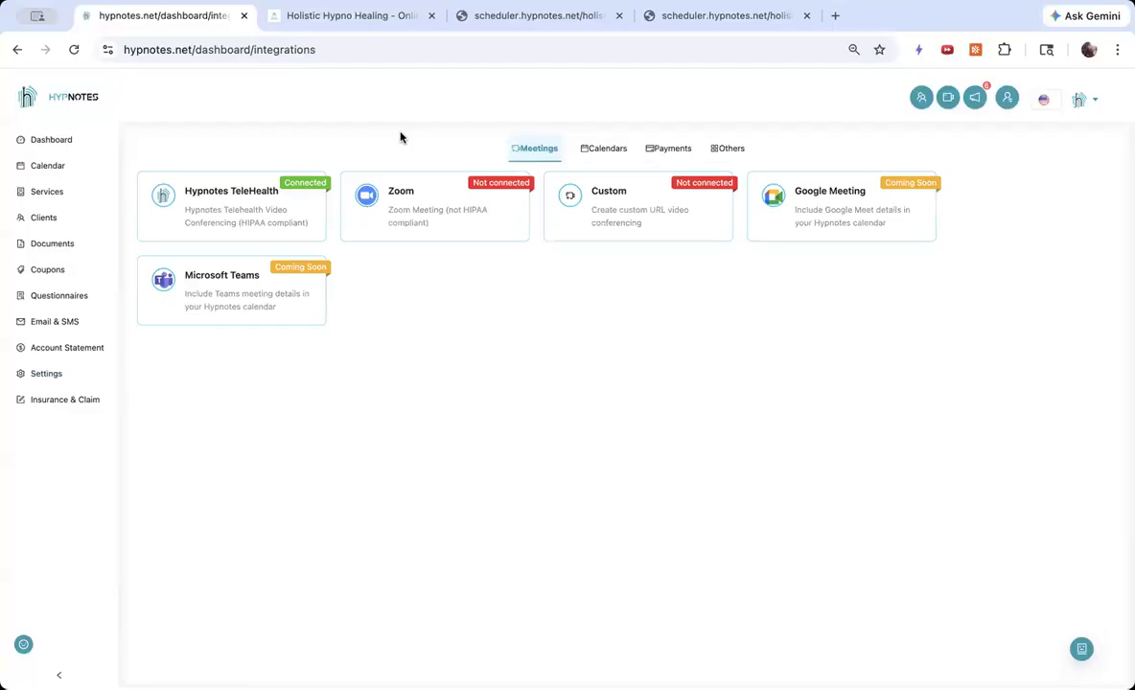
left_click(606, 150)
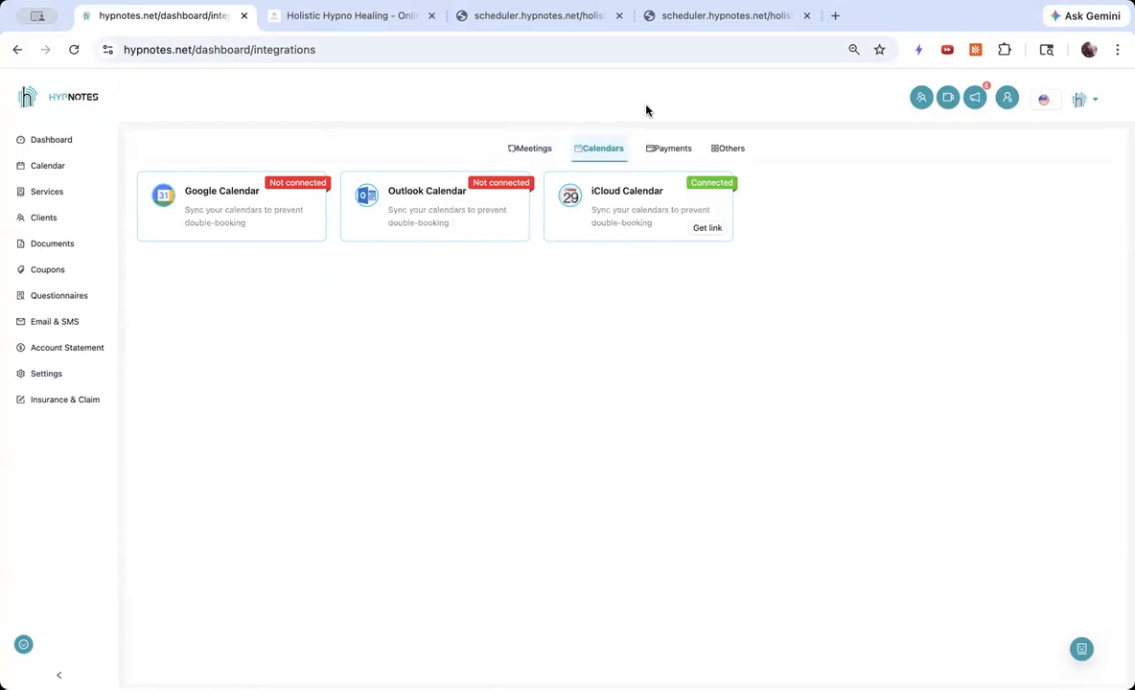
left_click(681, 149)
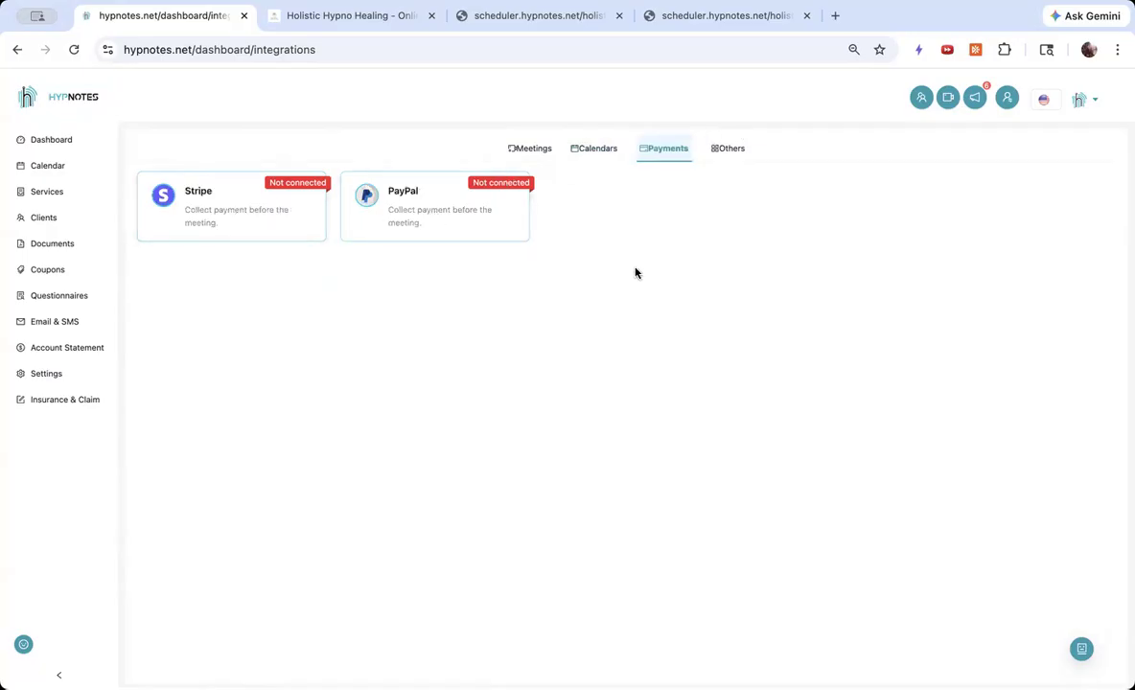
left_click(734, 156)
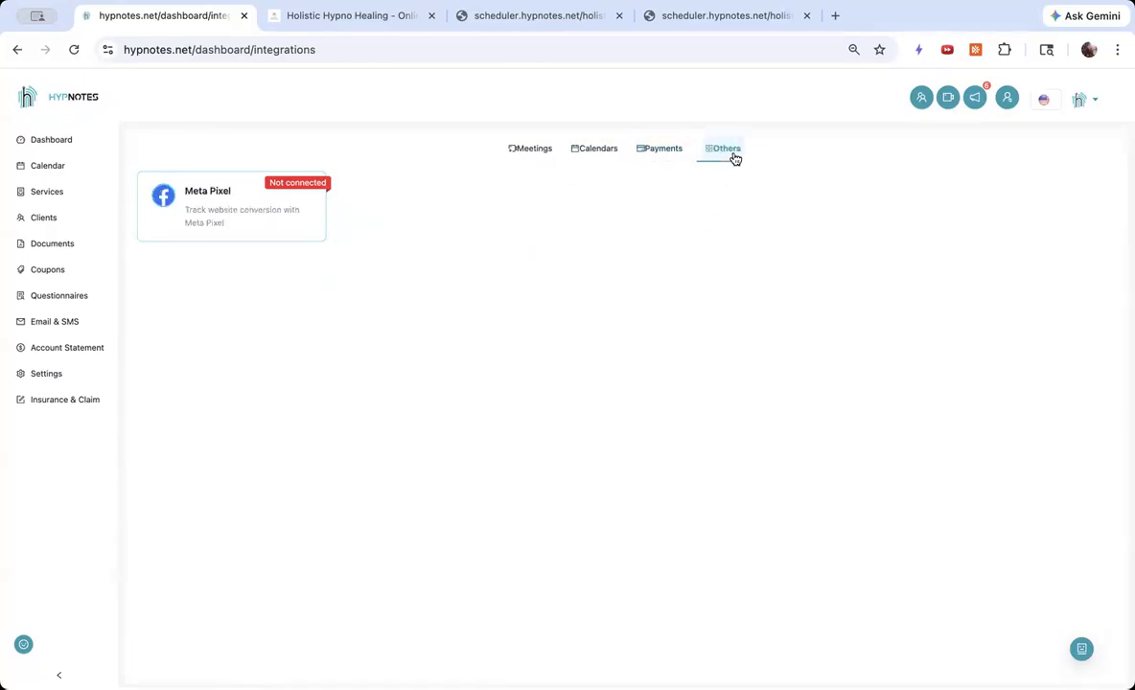
left_click(533, 153)
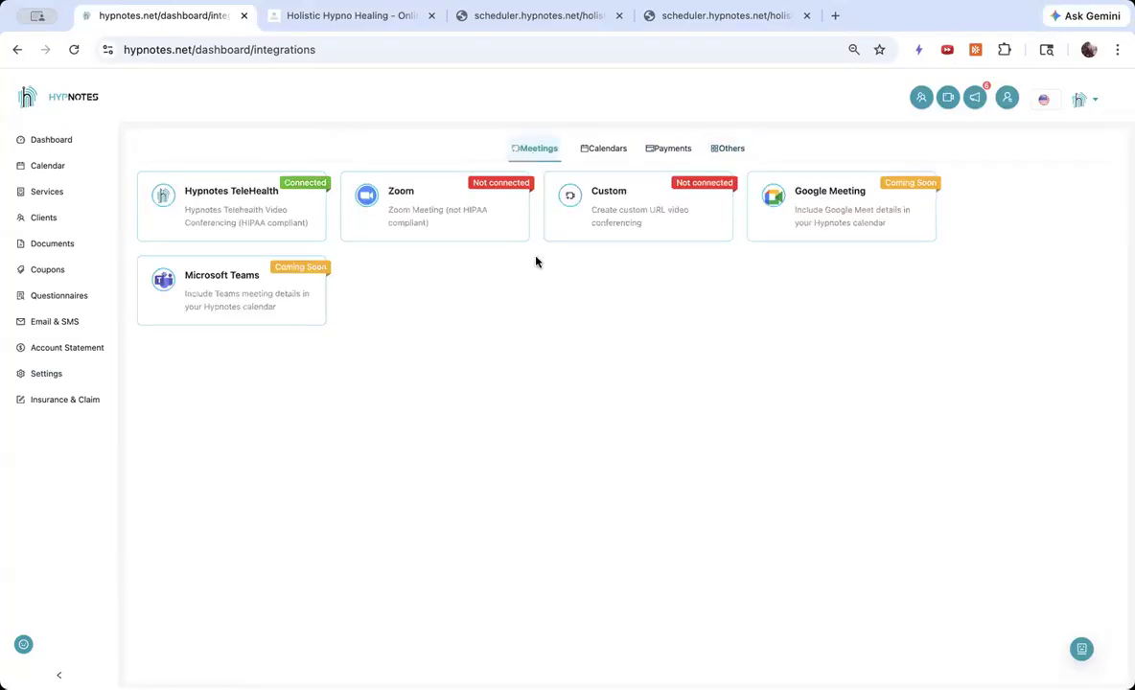